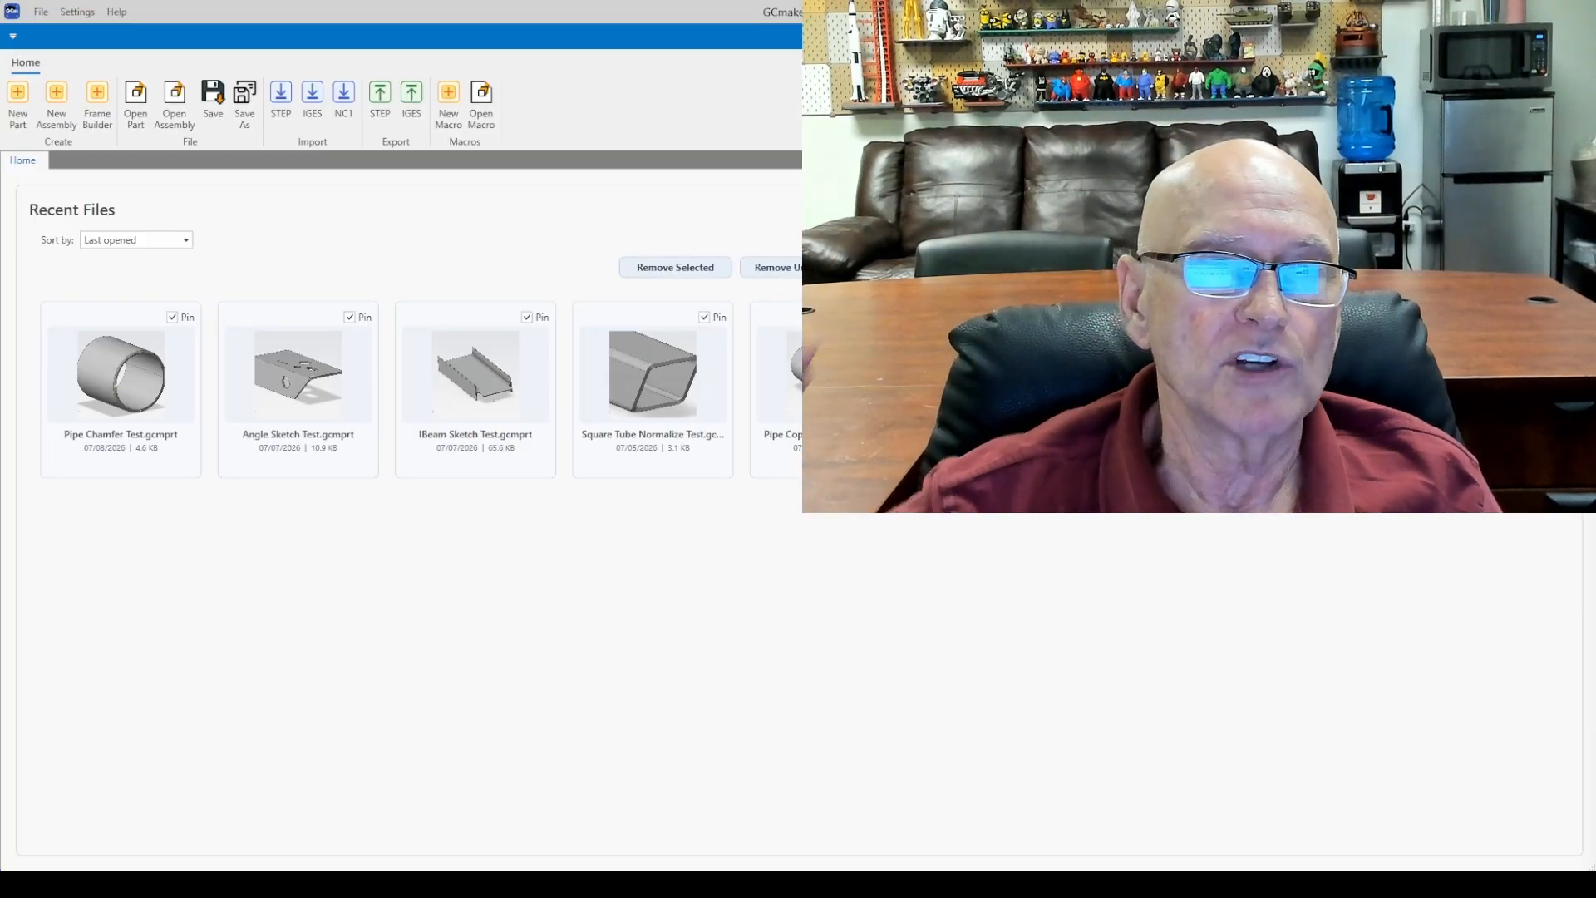
pyautogui.click(40, 13)
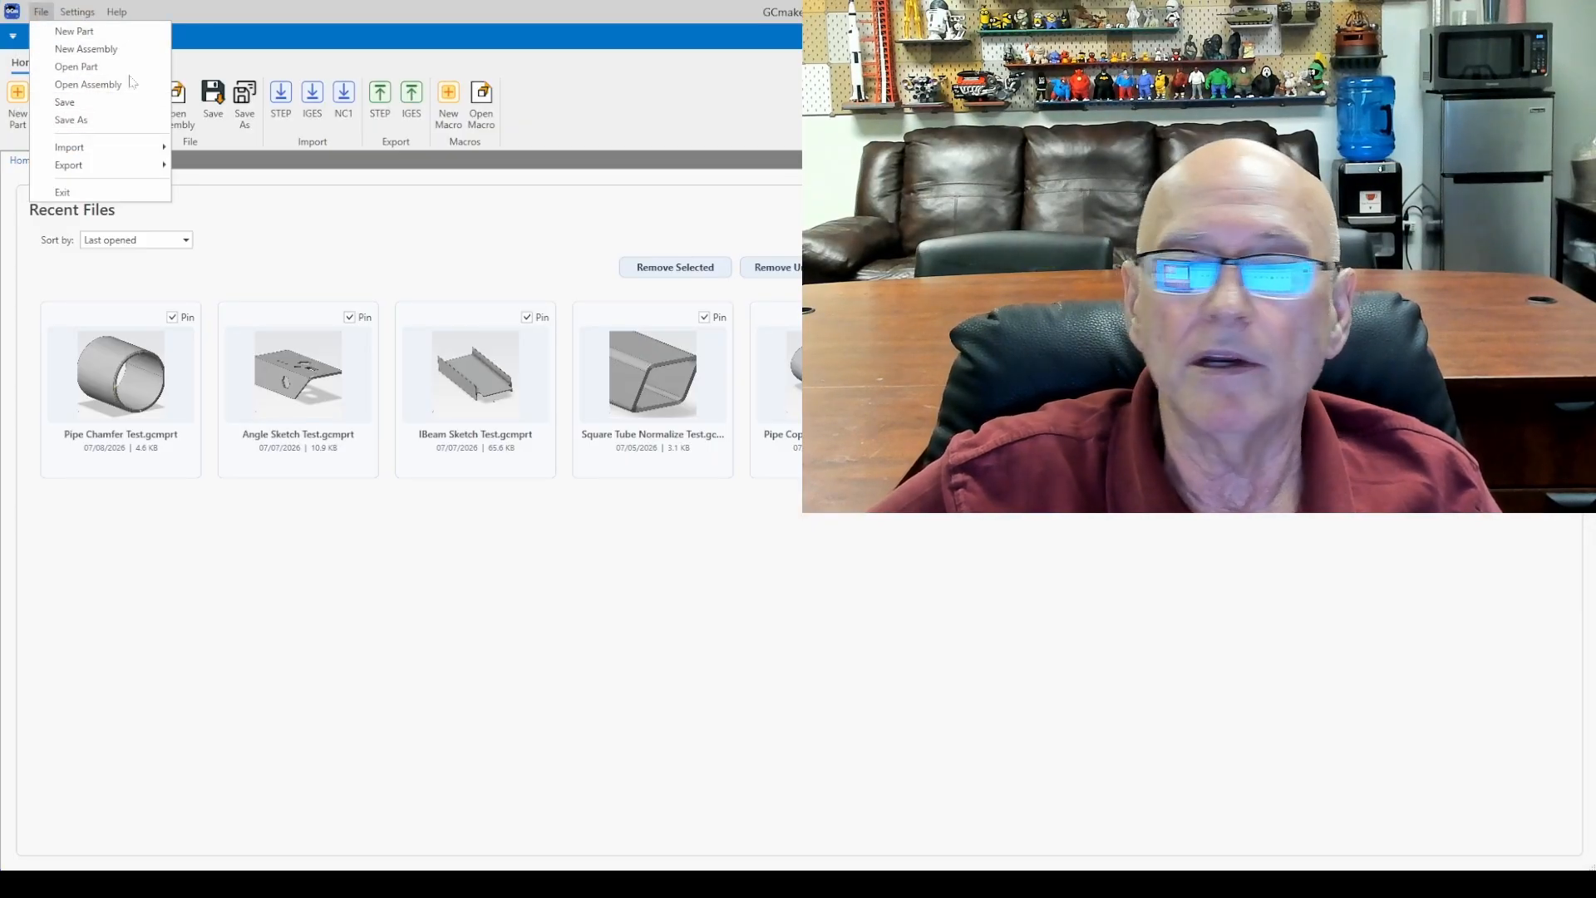
pyautogui.click(467, 238)
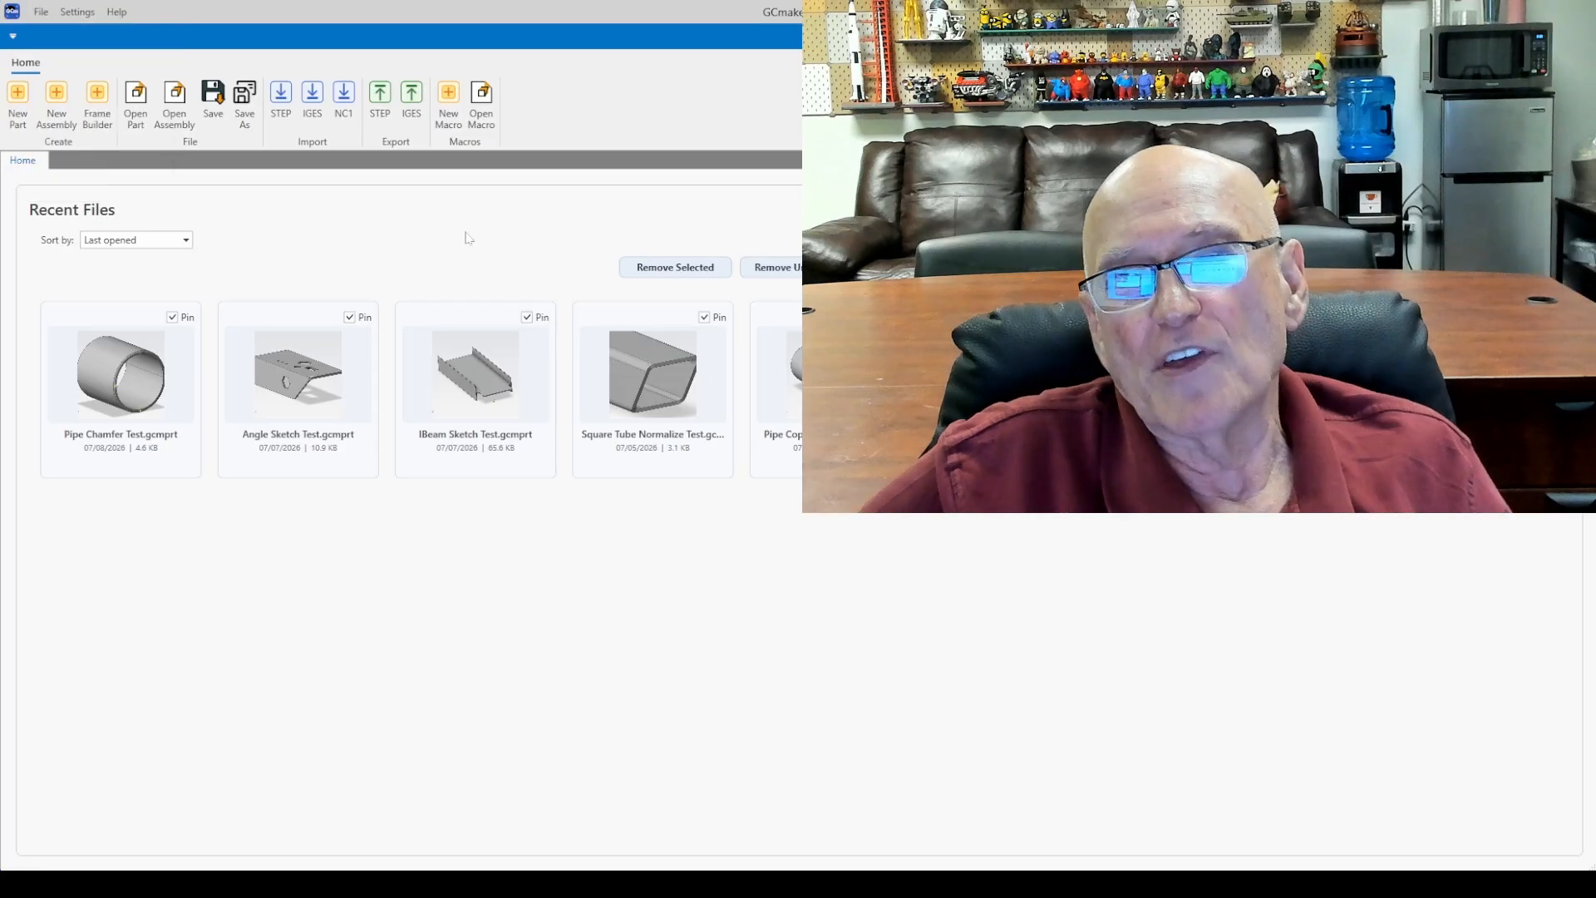
pyautogui.click(77, 14)
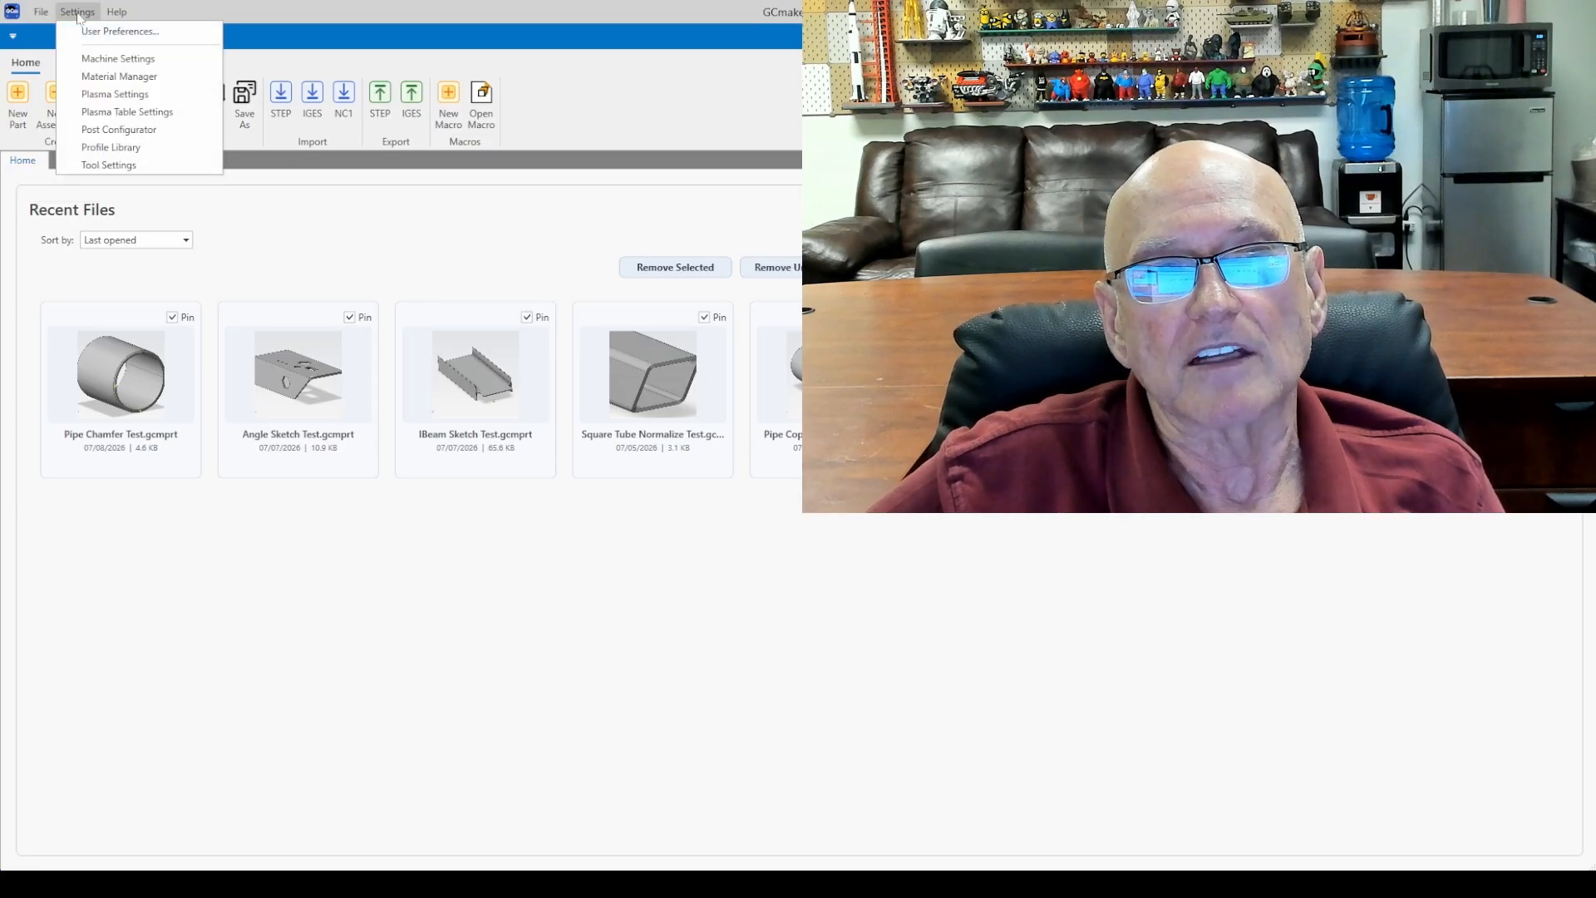
pyautogui.click(315, 233)
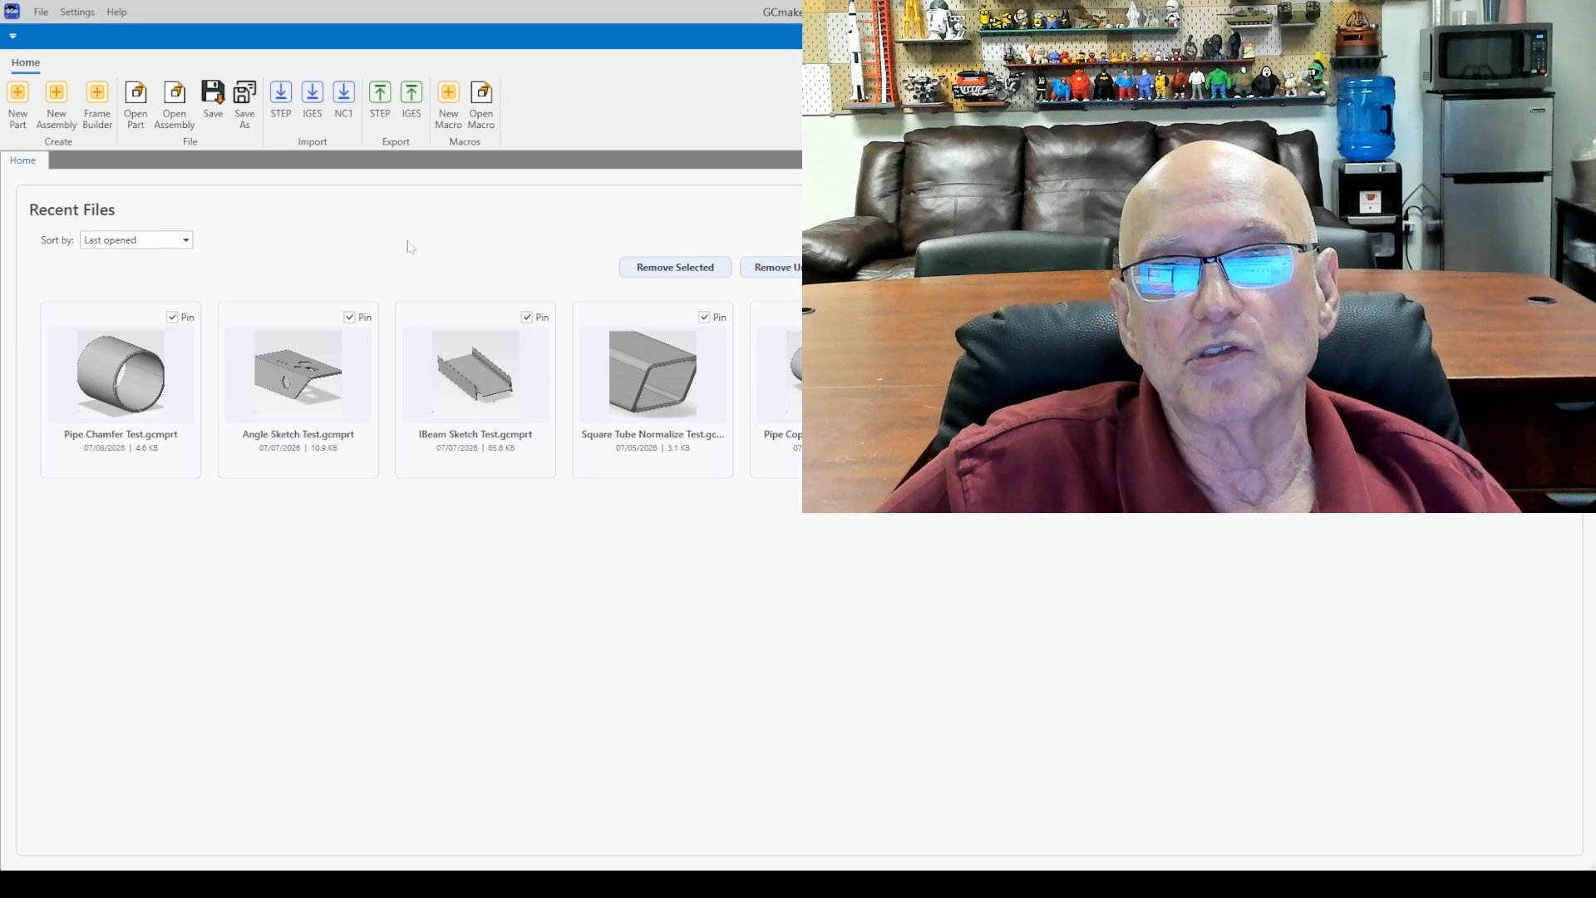
pyautogui.click(39, 11)
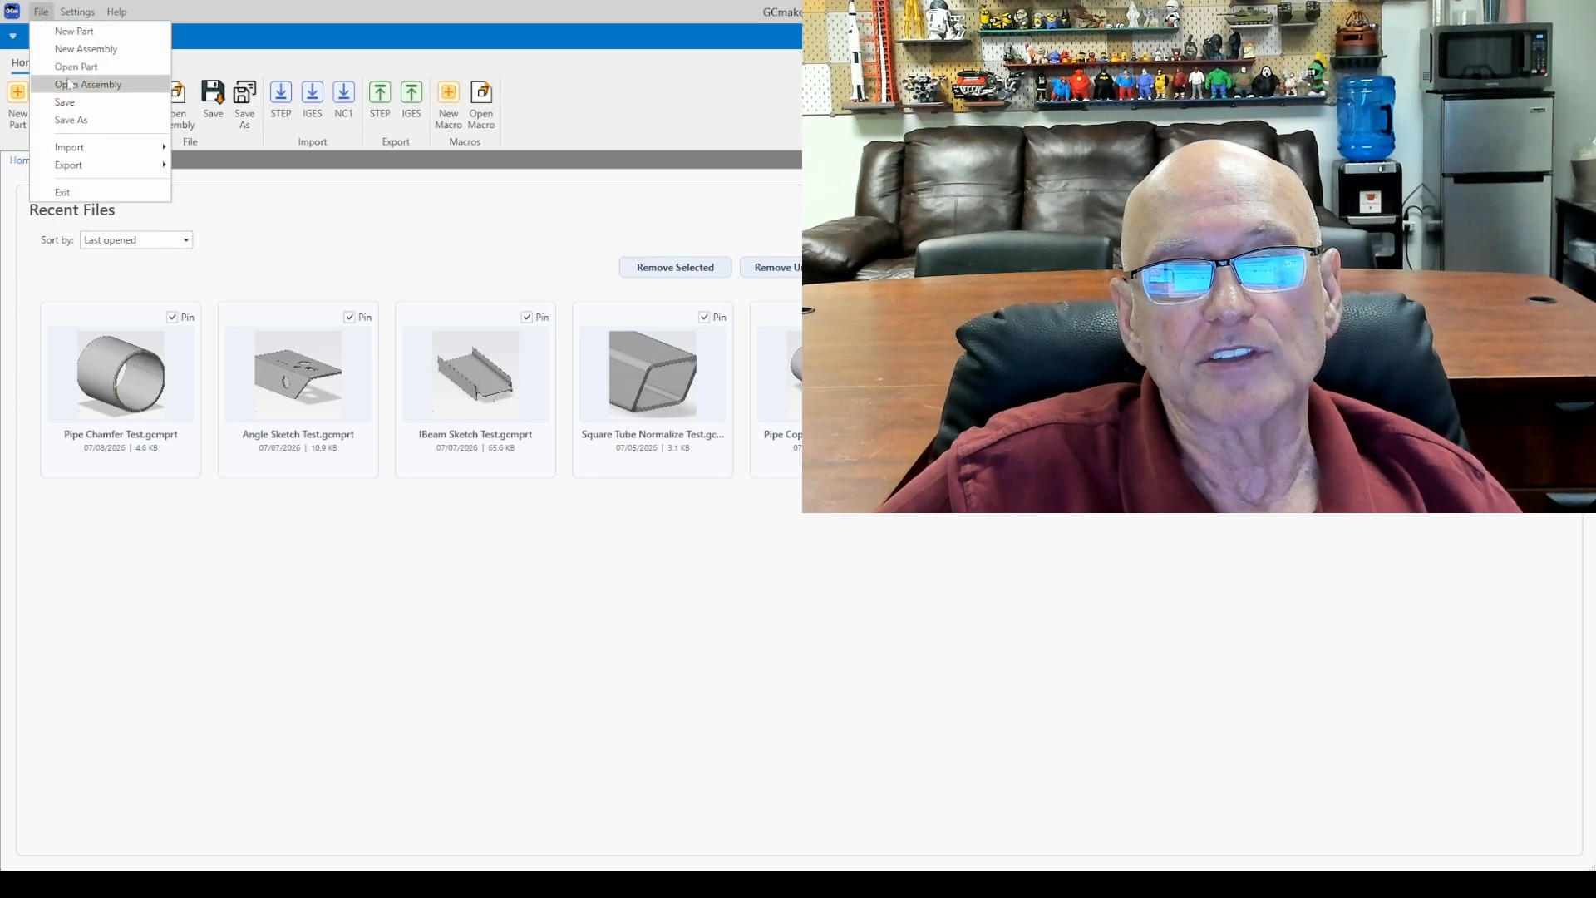
pyautogui.click(277, 233)
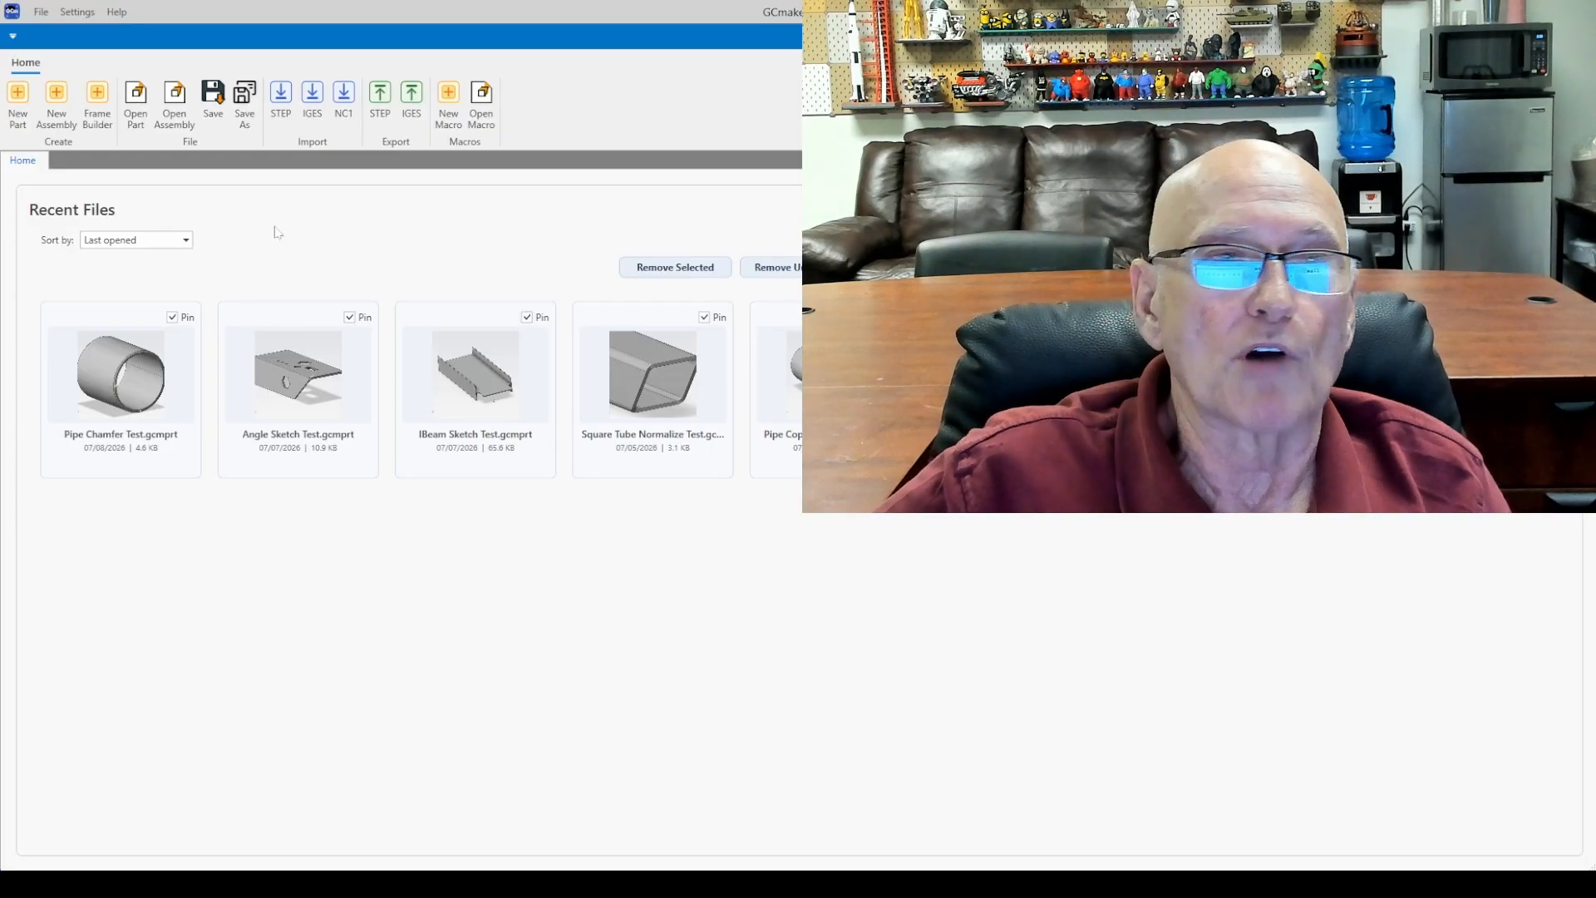
# Step: Open the recent part file Angle Sketch Test.gcmprt
pyautogui.doubleClick(307, 369)
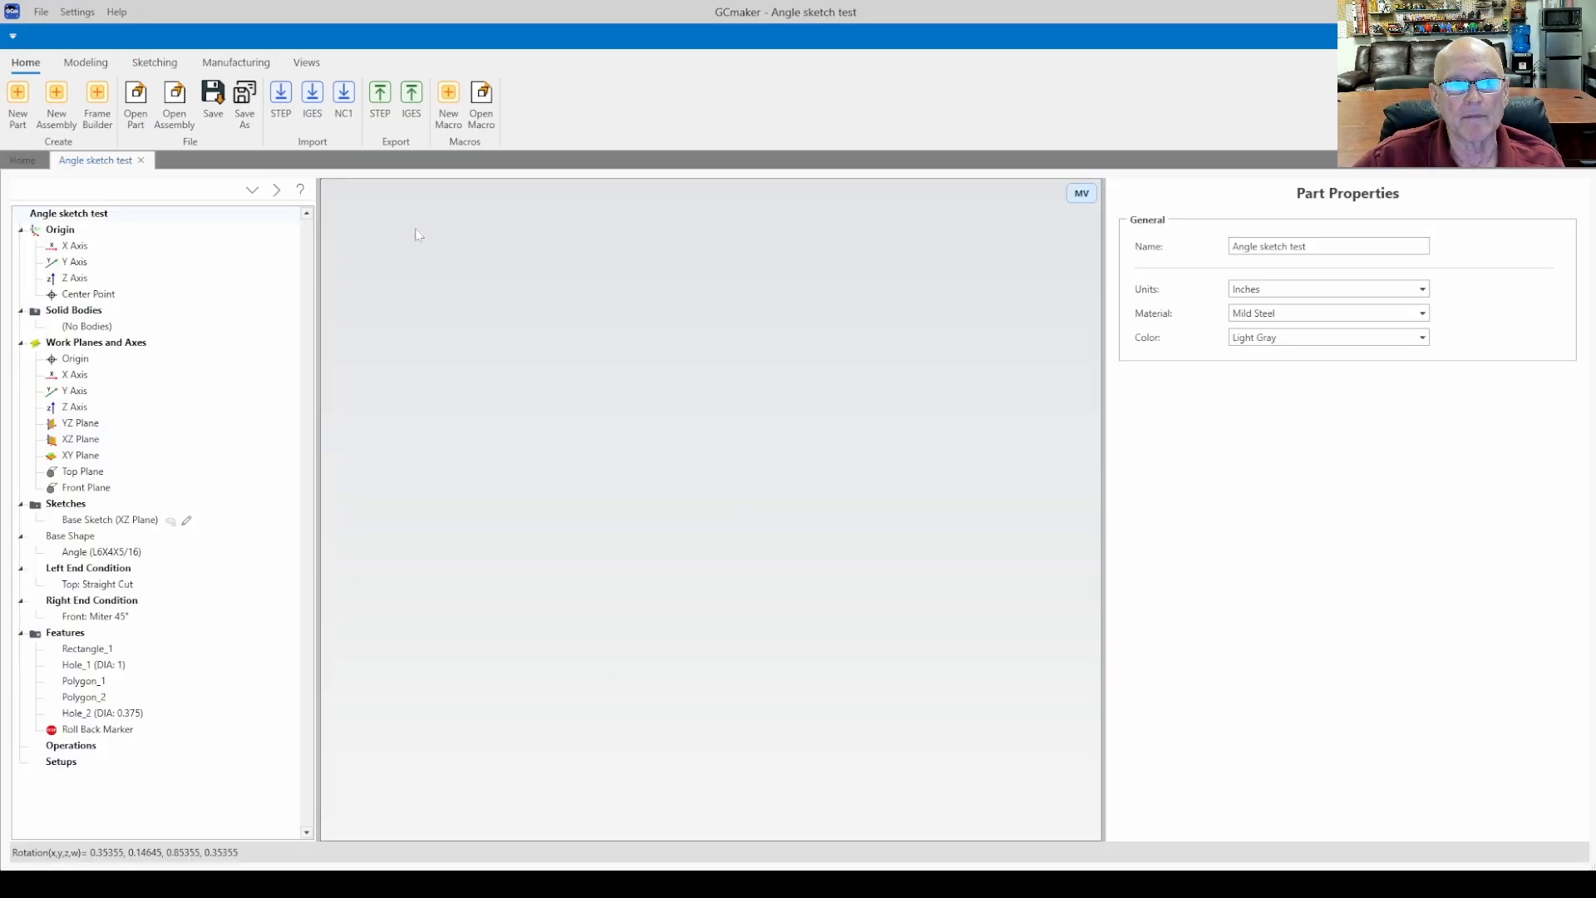
pyautogui.moveTo(682, 399)
pyautogui.mouseDown(button='middle')
pyautogui.moveTo(726, 439)
pyautogui.moveTo(782, 445)
pyautogui.mouseUp(button='middle')
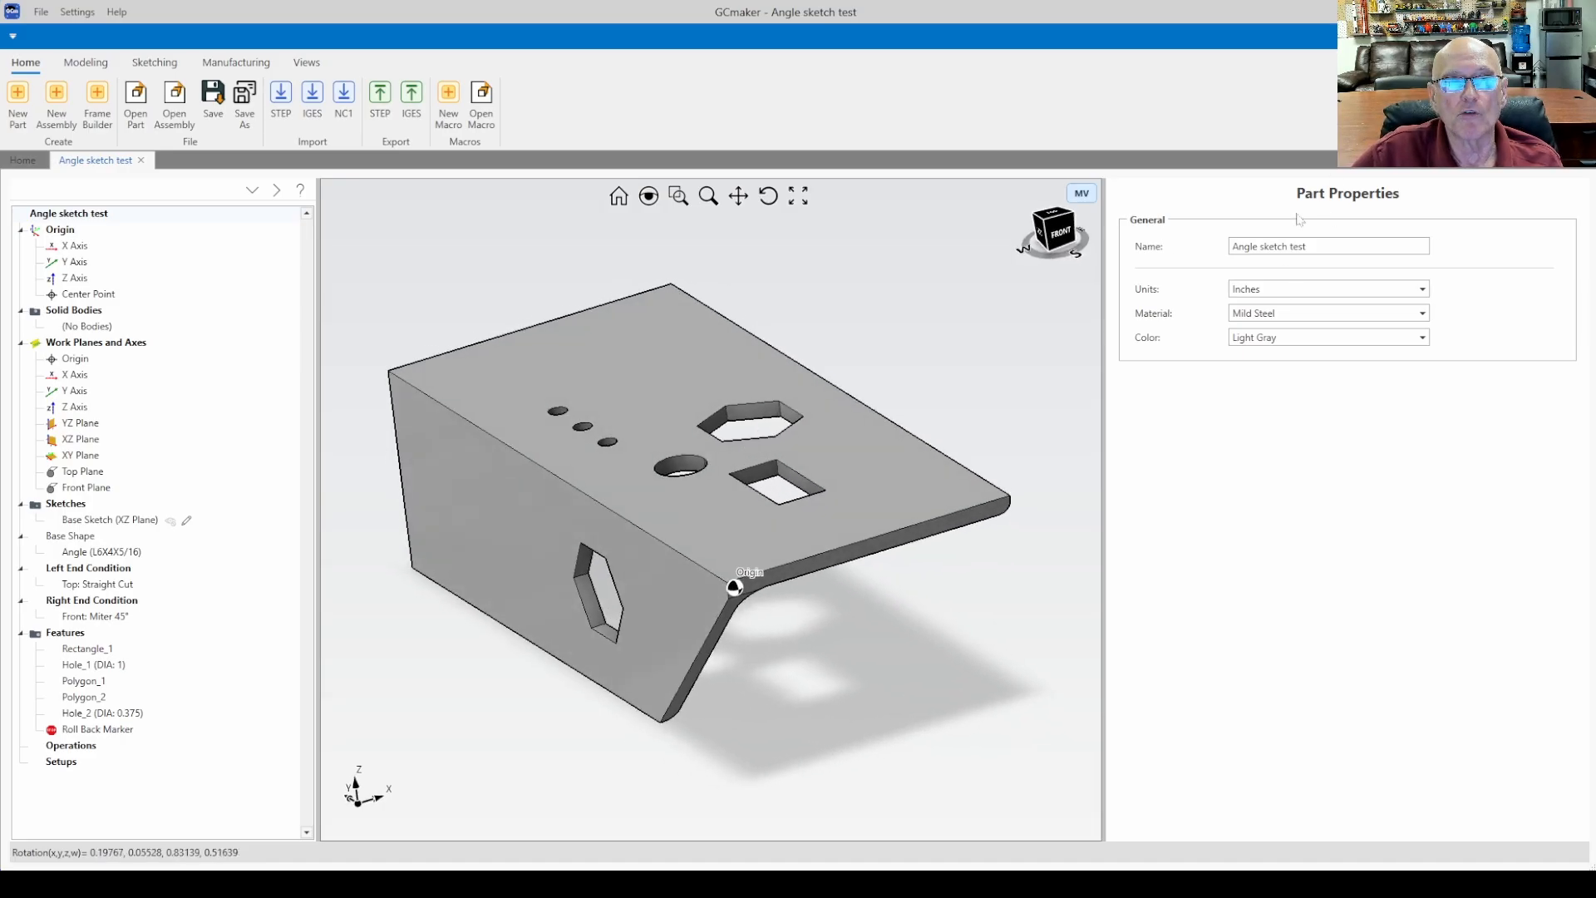
# Step: Enable the standard Part Number property for the part in the Part Properties Manager
pyautogui.click(73, 66)
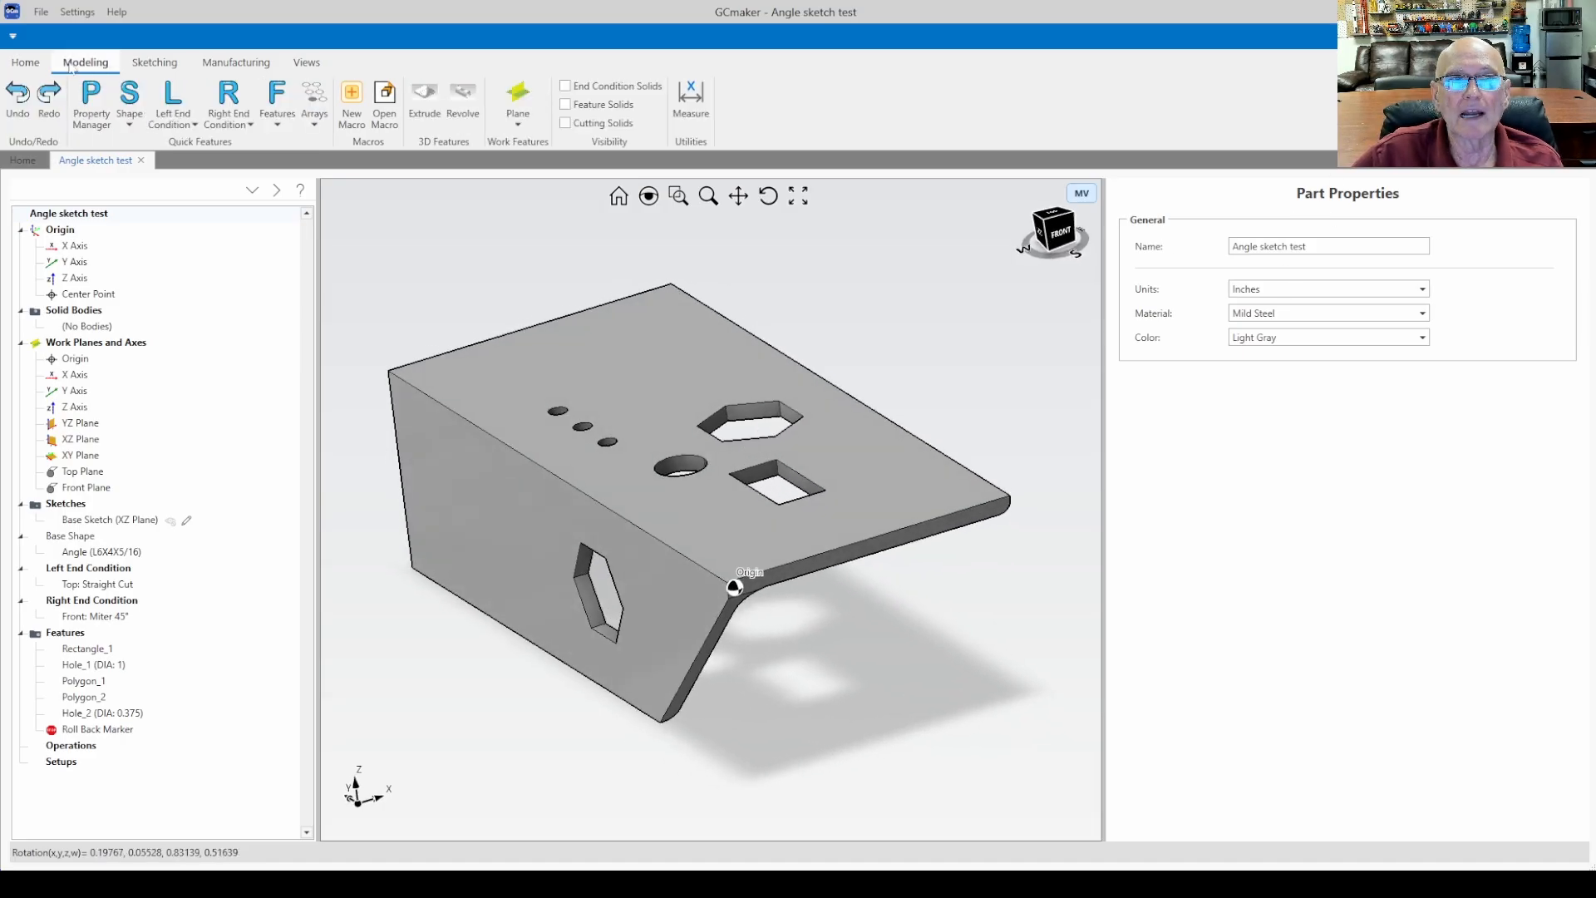
pyautogui.click(98, 112)
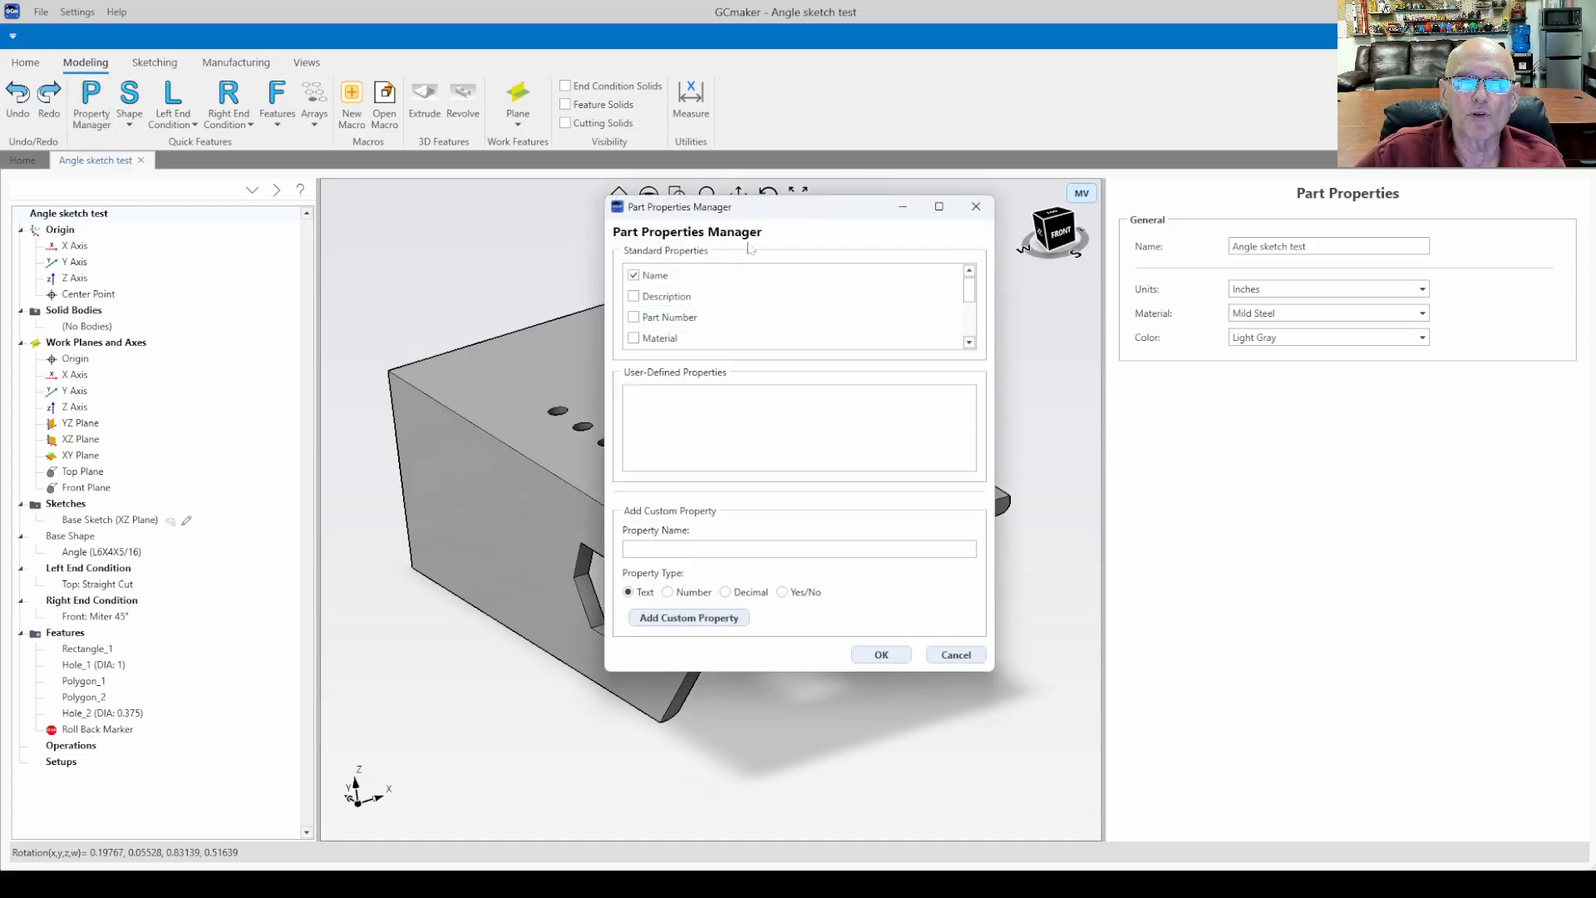
pyautogui.moveTo(757, 197); pyautogui.dragTo(761, 74)
pyautogui.moveTo(773, 671); pyautogui.dragTo(772, 715)
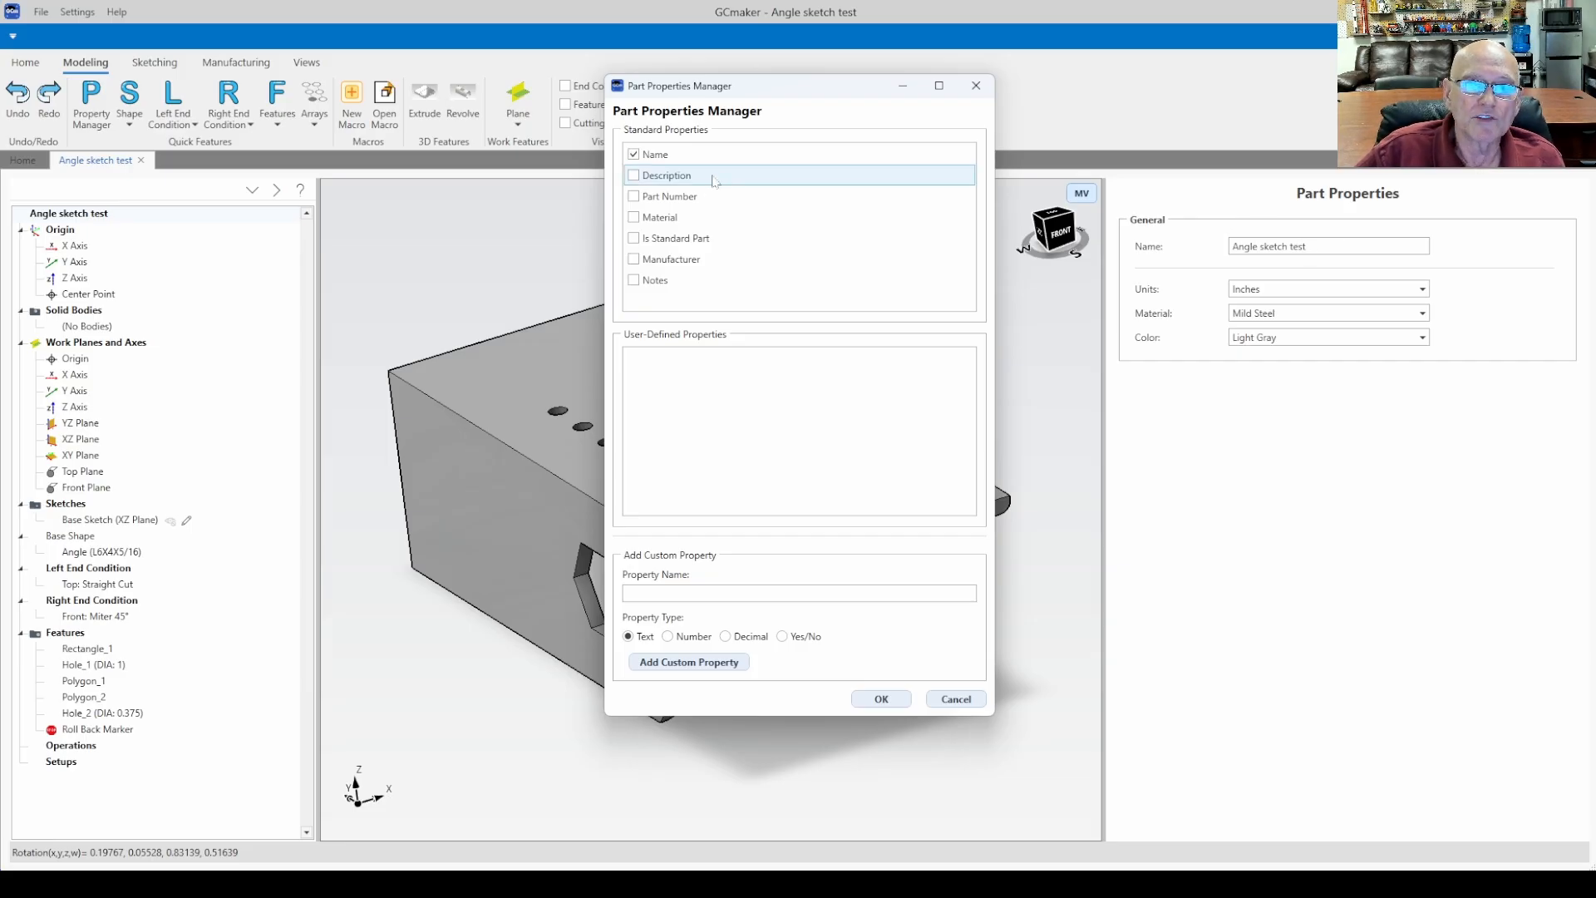
pyautogui.click(682, 199)
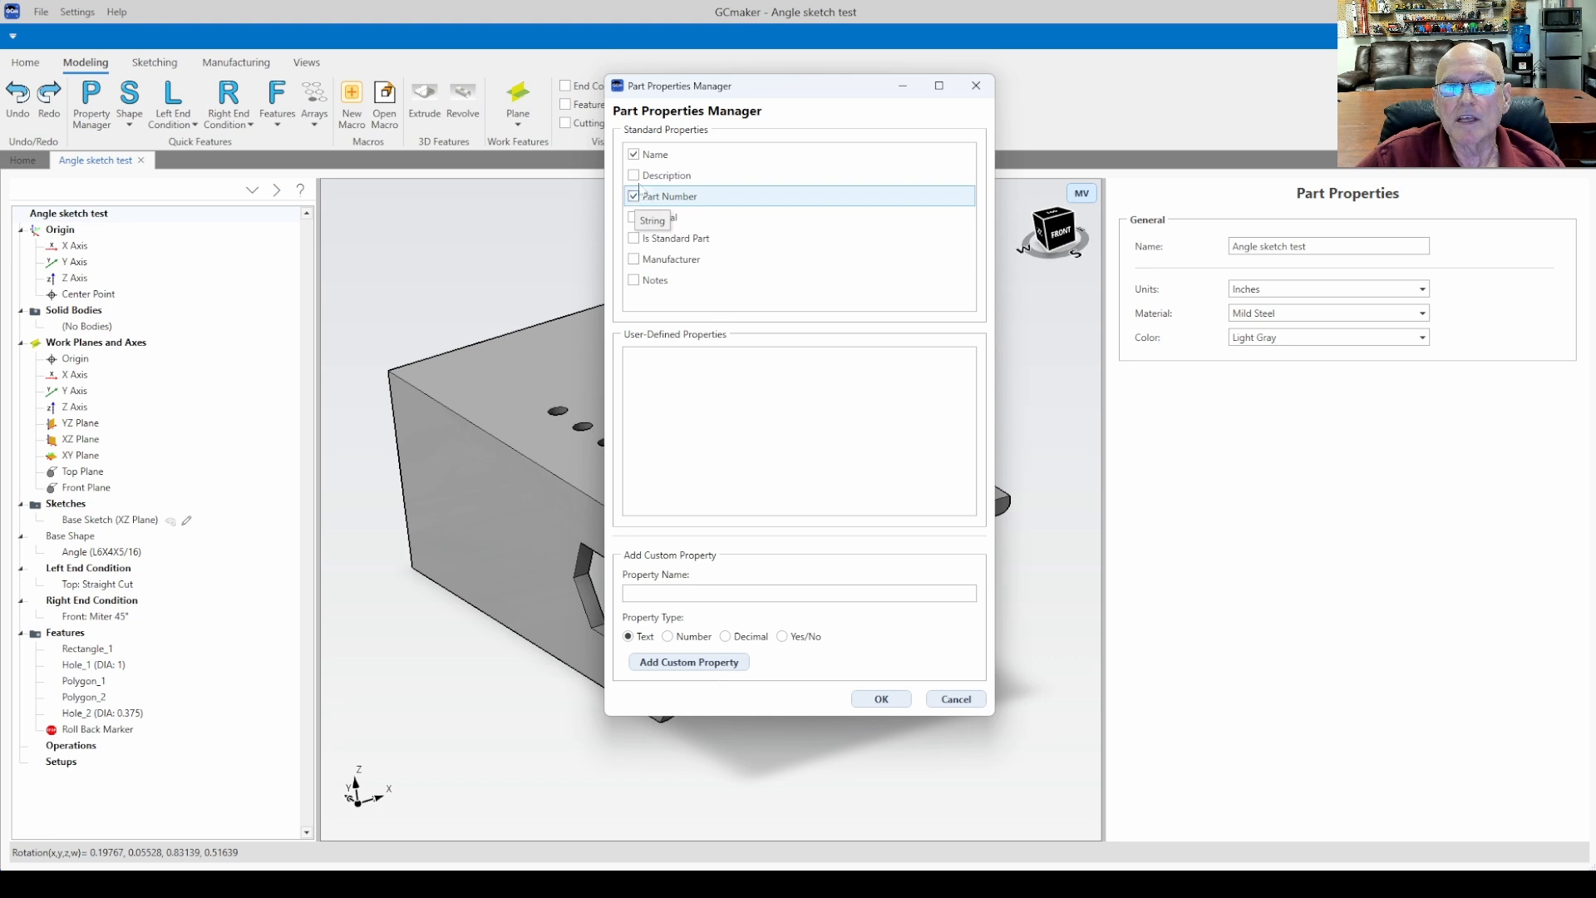
pyautogui.click(882, 699)
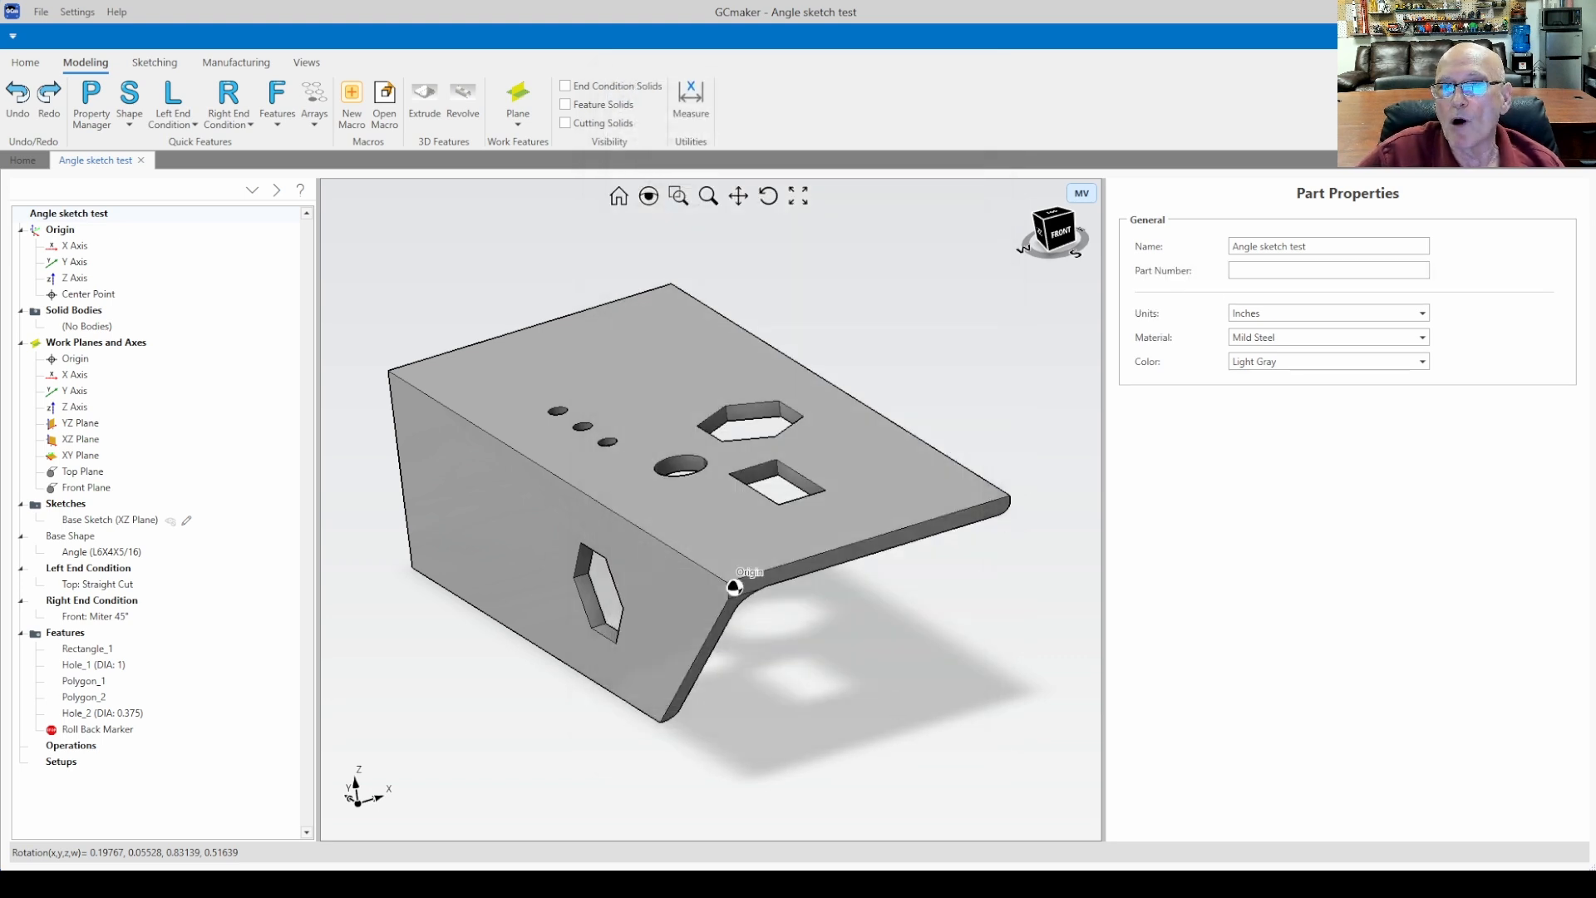
# Step: Set the part's Part Number to 123
pyautogui.click(1297, 271)
pyautogui.write('123')
pyautogui.press('Tab')
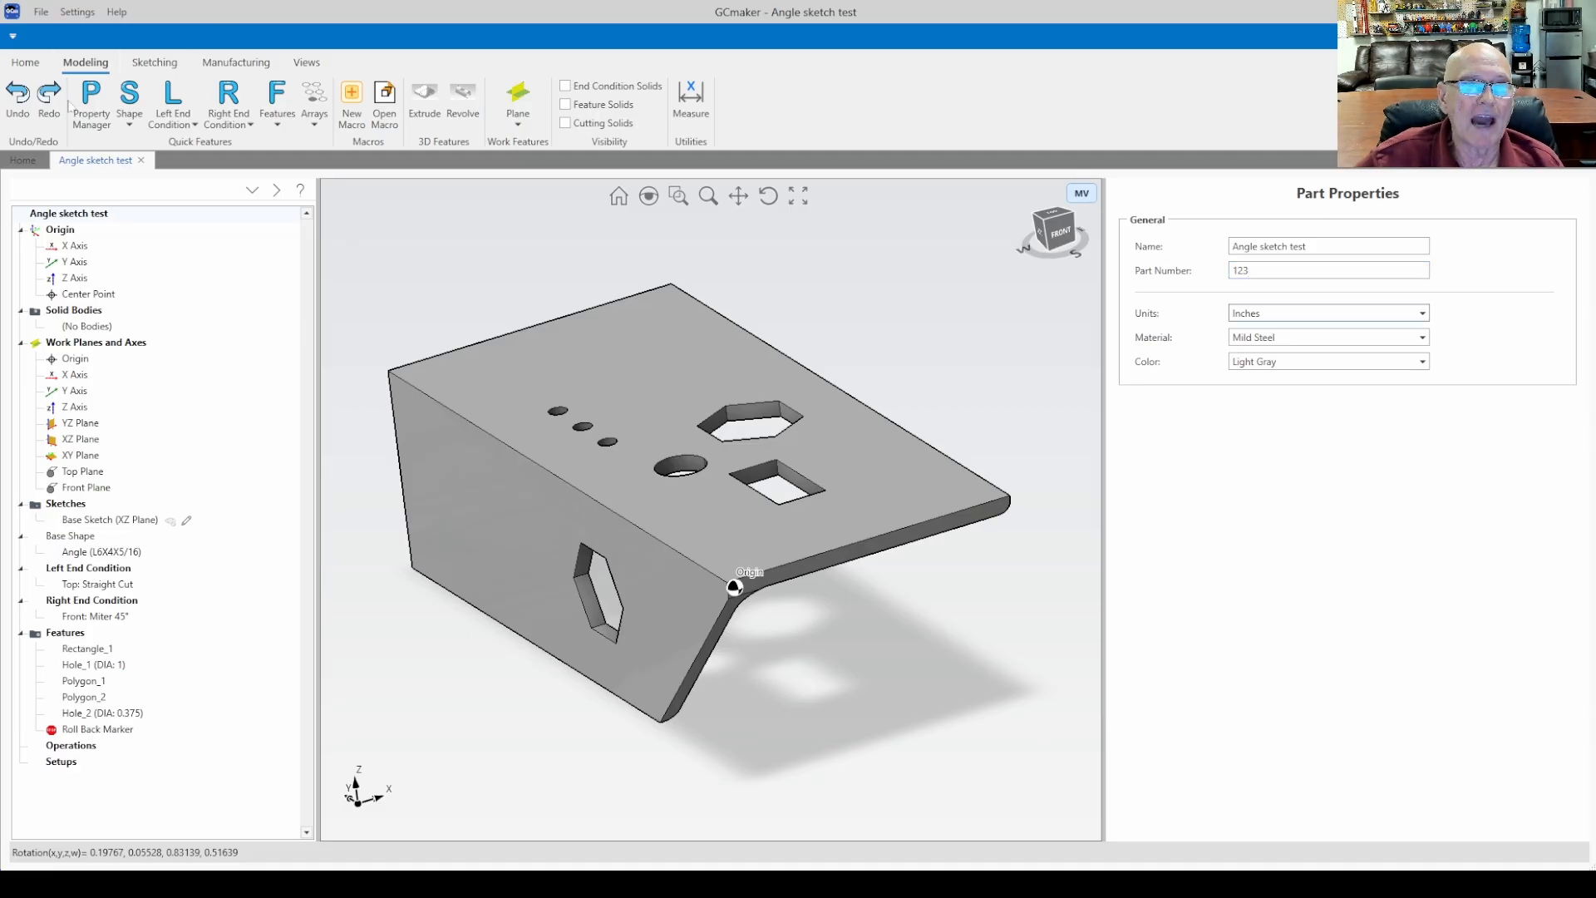
# Step: Add a custom text property named "Cust Name" to the part's user-defined properties
pyautogui.click(93, 101)
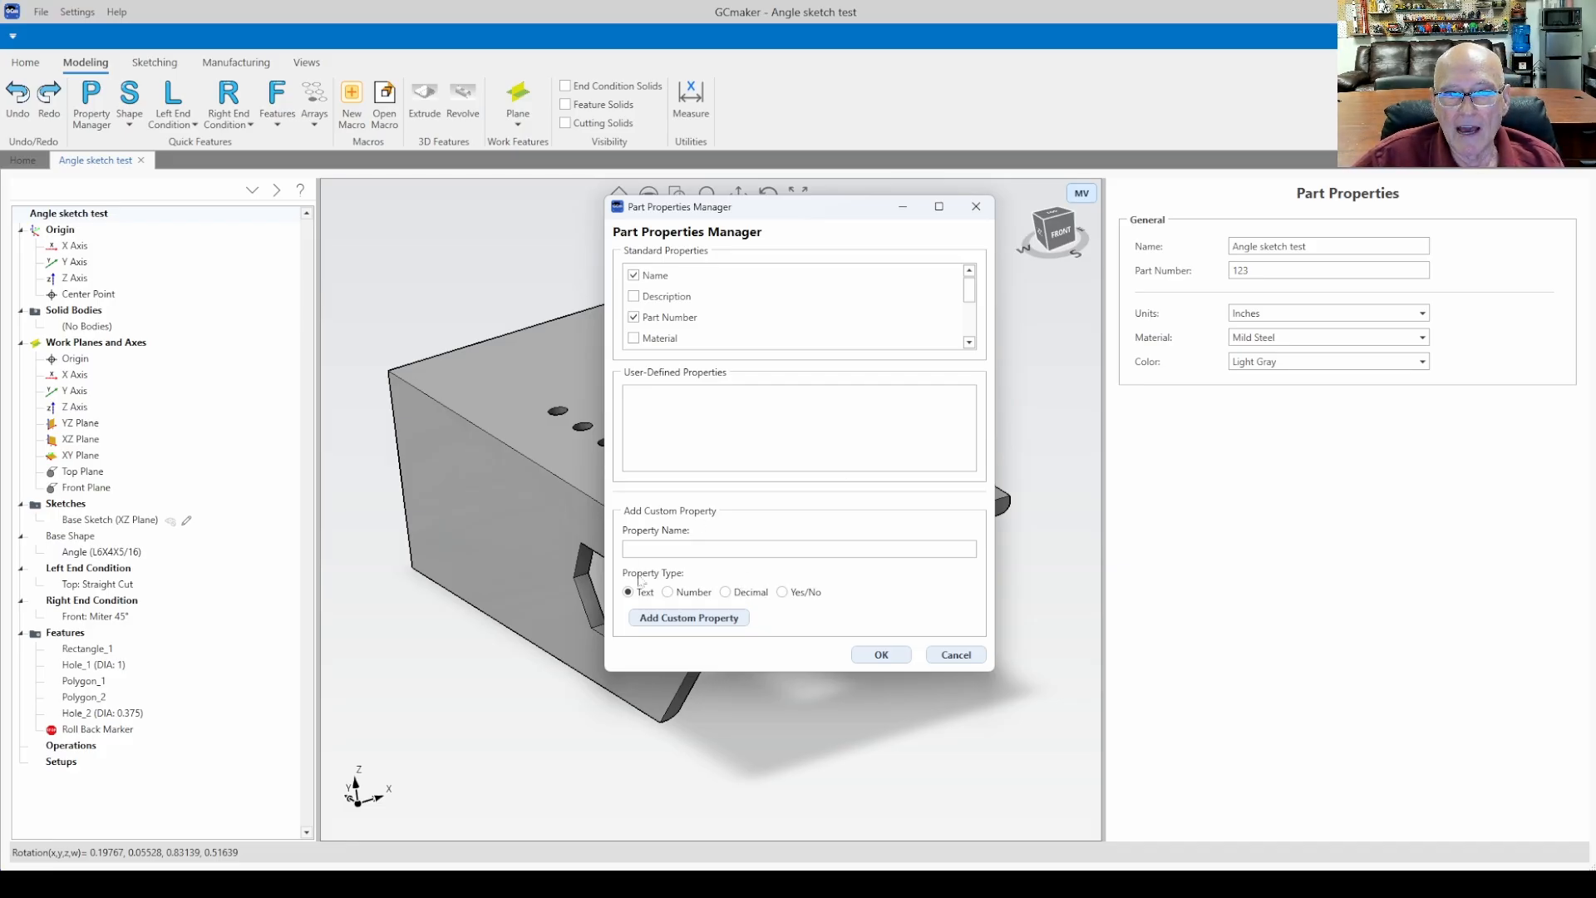
pyautogui.click(629, 548)
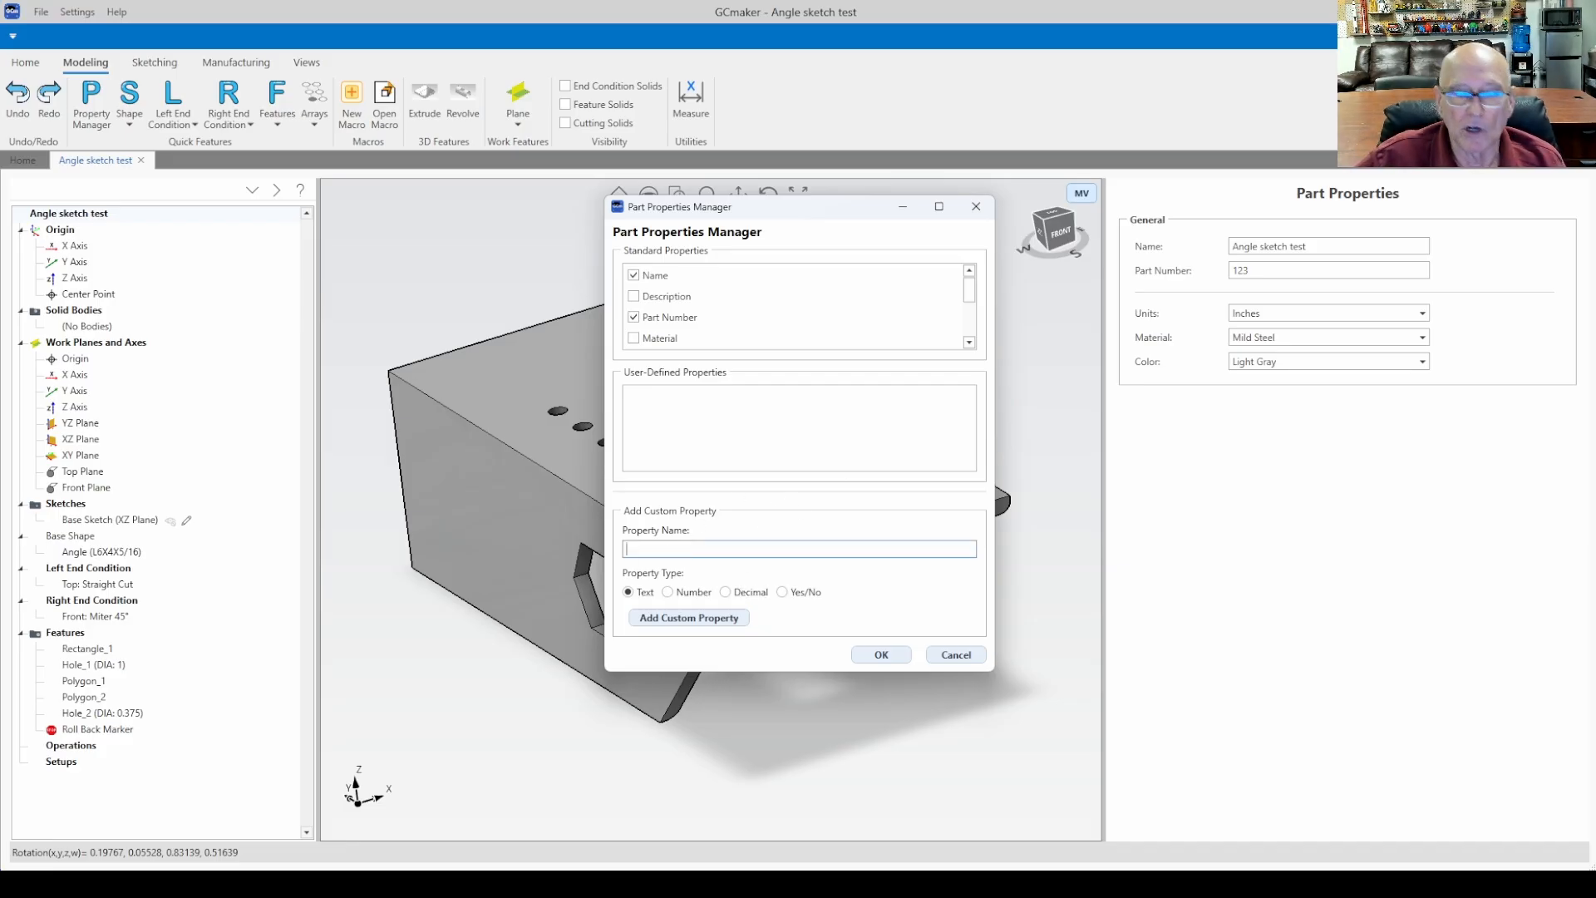
pyautogui.write('CustName')
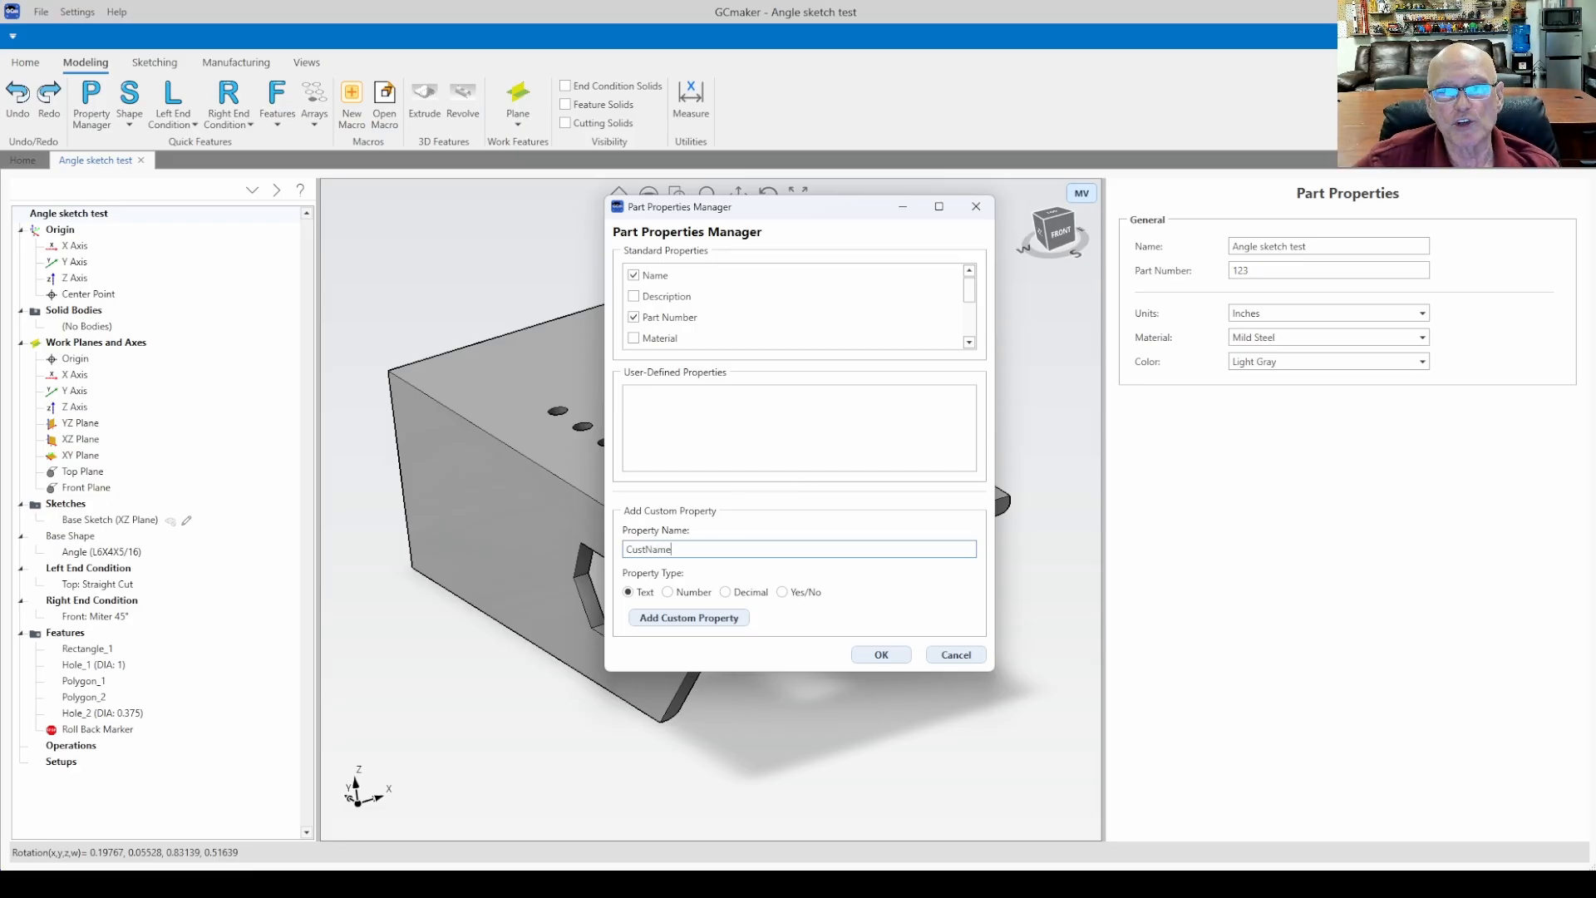
pyautogui.click(648, 550)
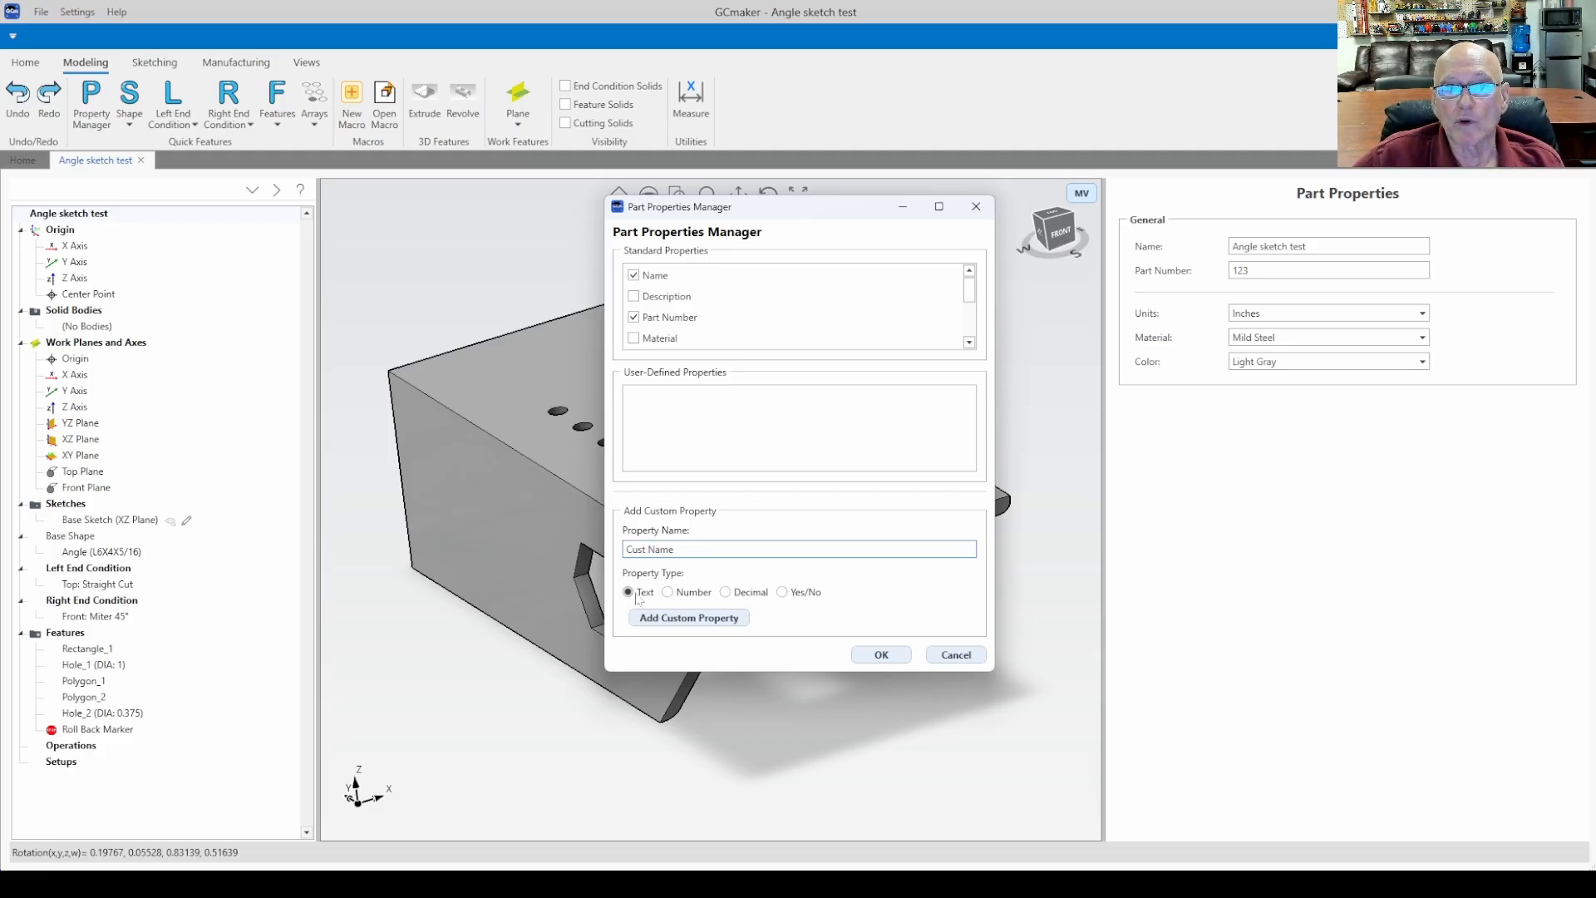
pyautogui.click(685, 620)
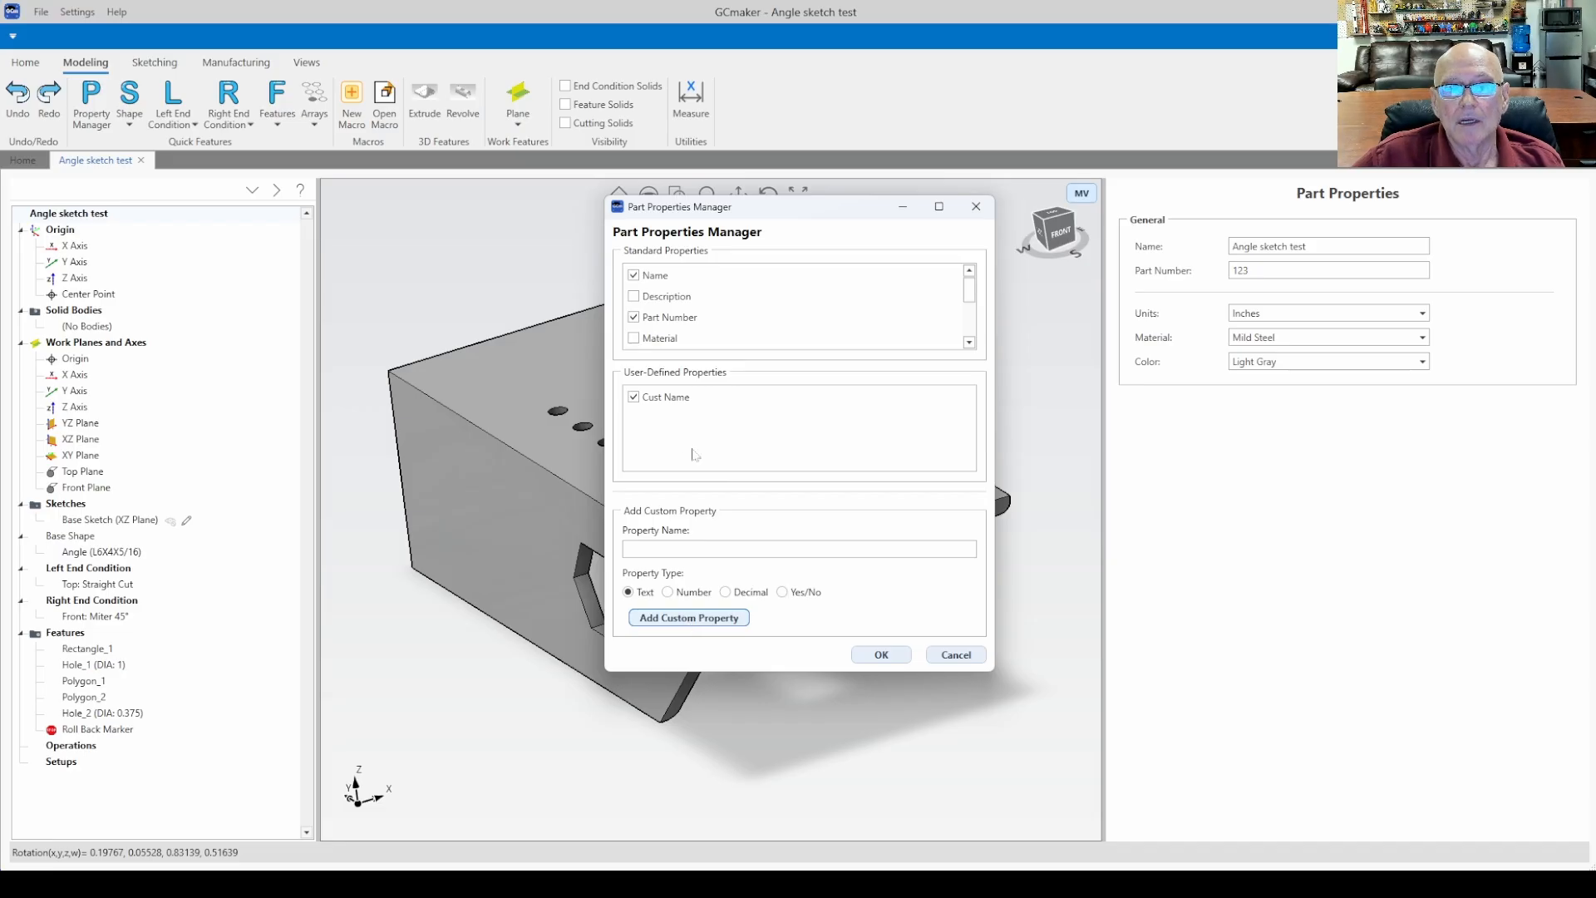
pyautogui.click(879, 655)
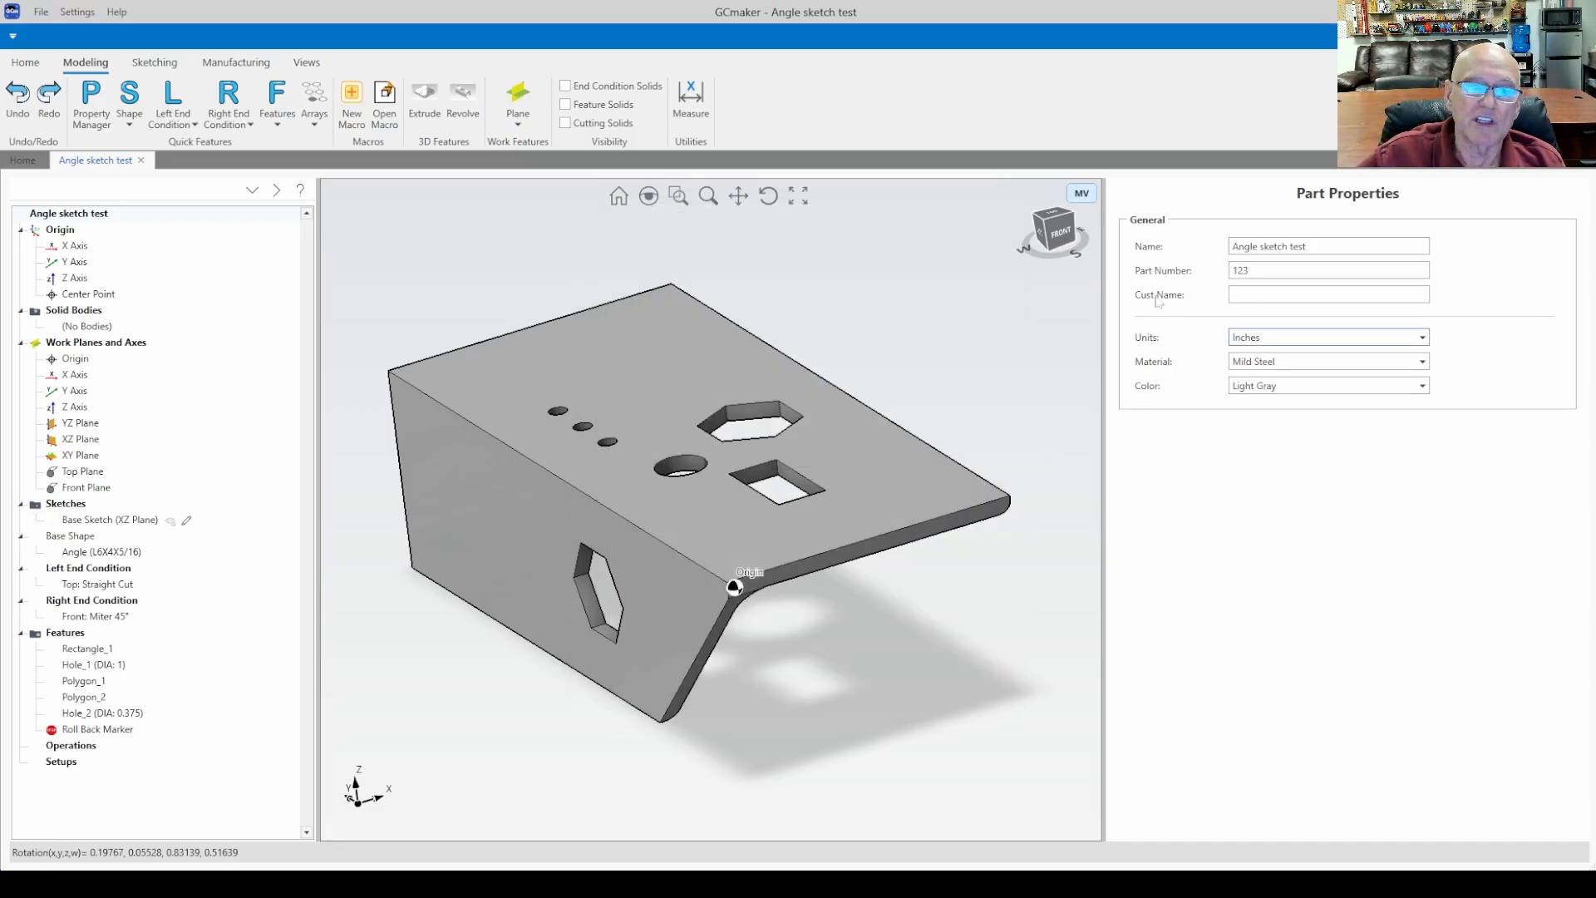
# Step: Set the part's Cust Name property to Acme
pyautogui.click(1234, 294)
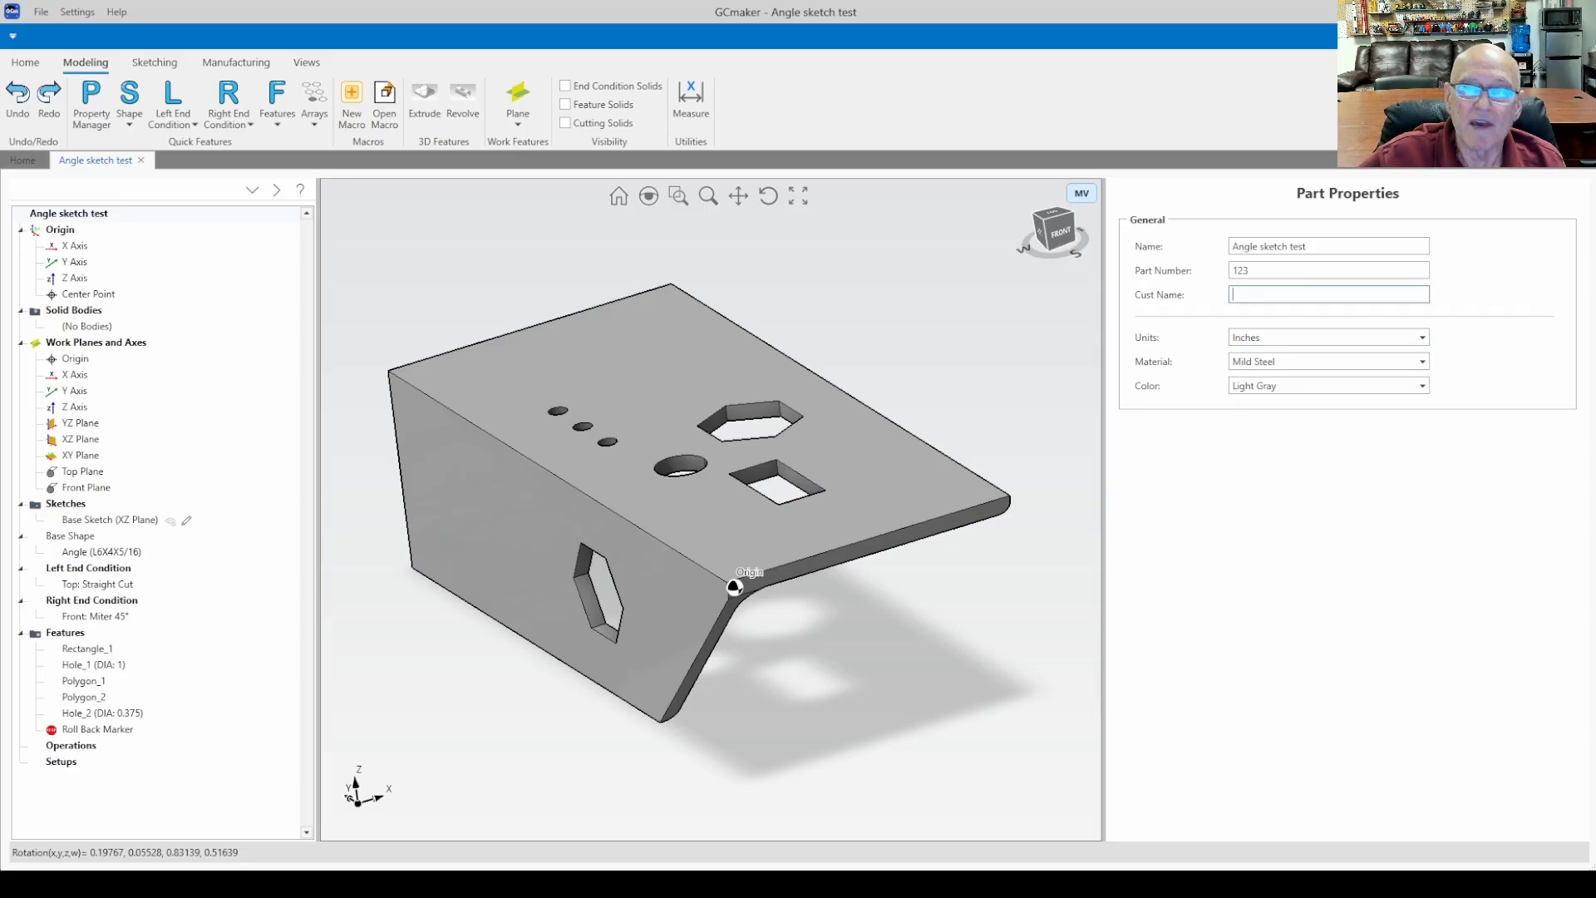
pyautogui.write('Acme')
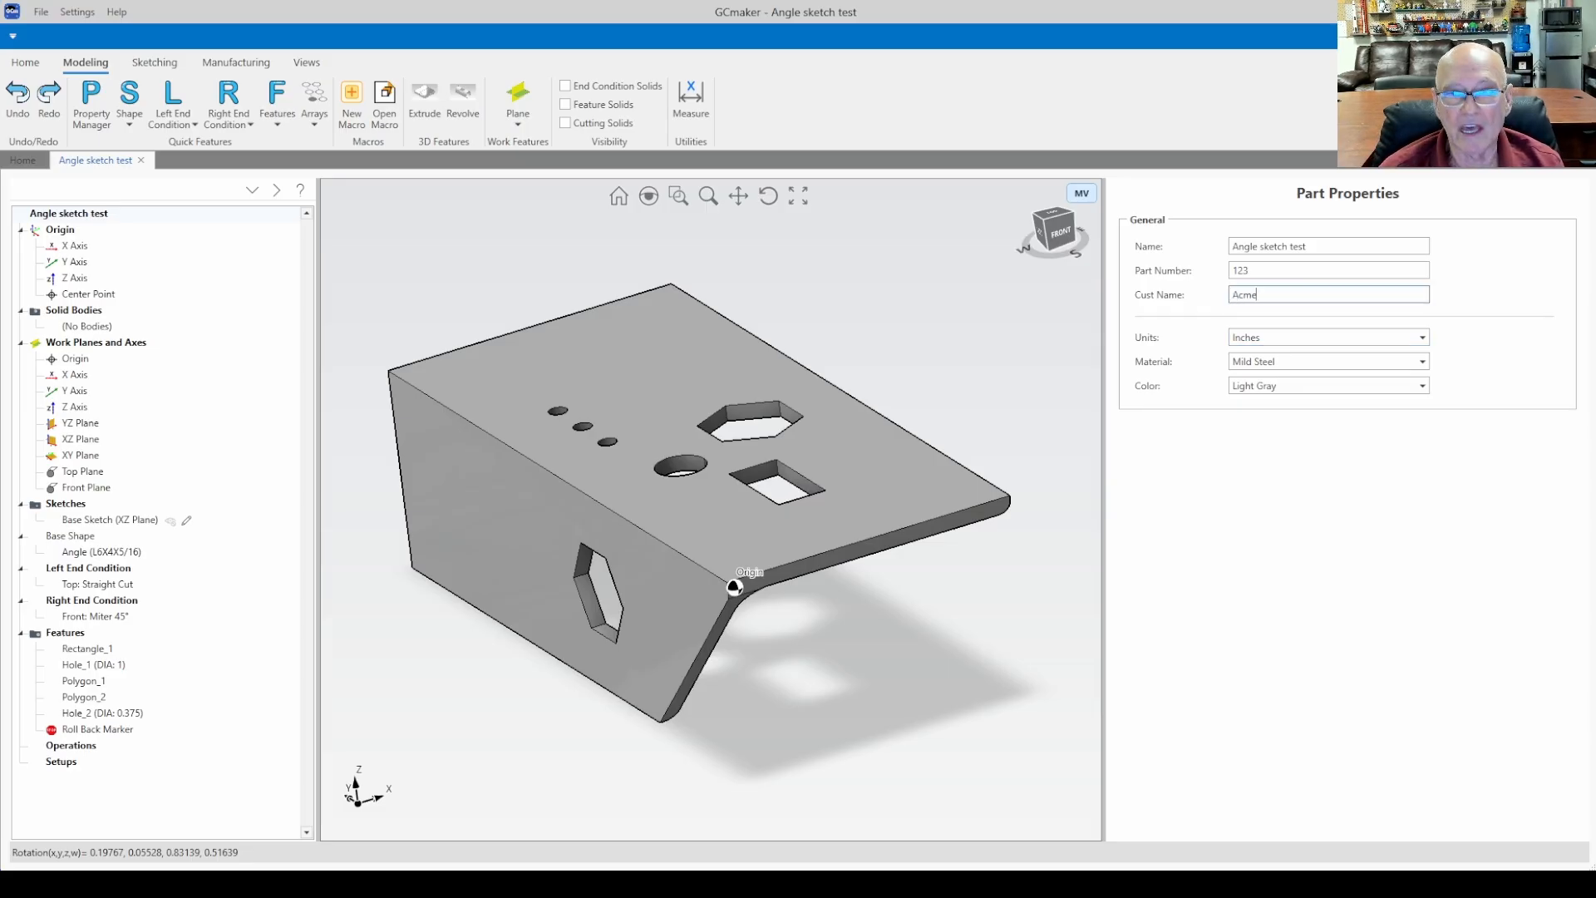
pyautogui.press('Tab')
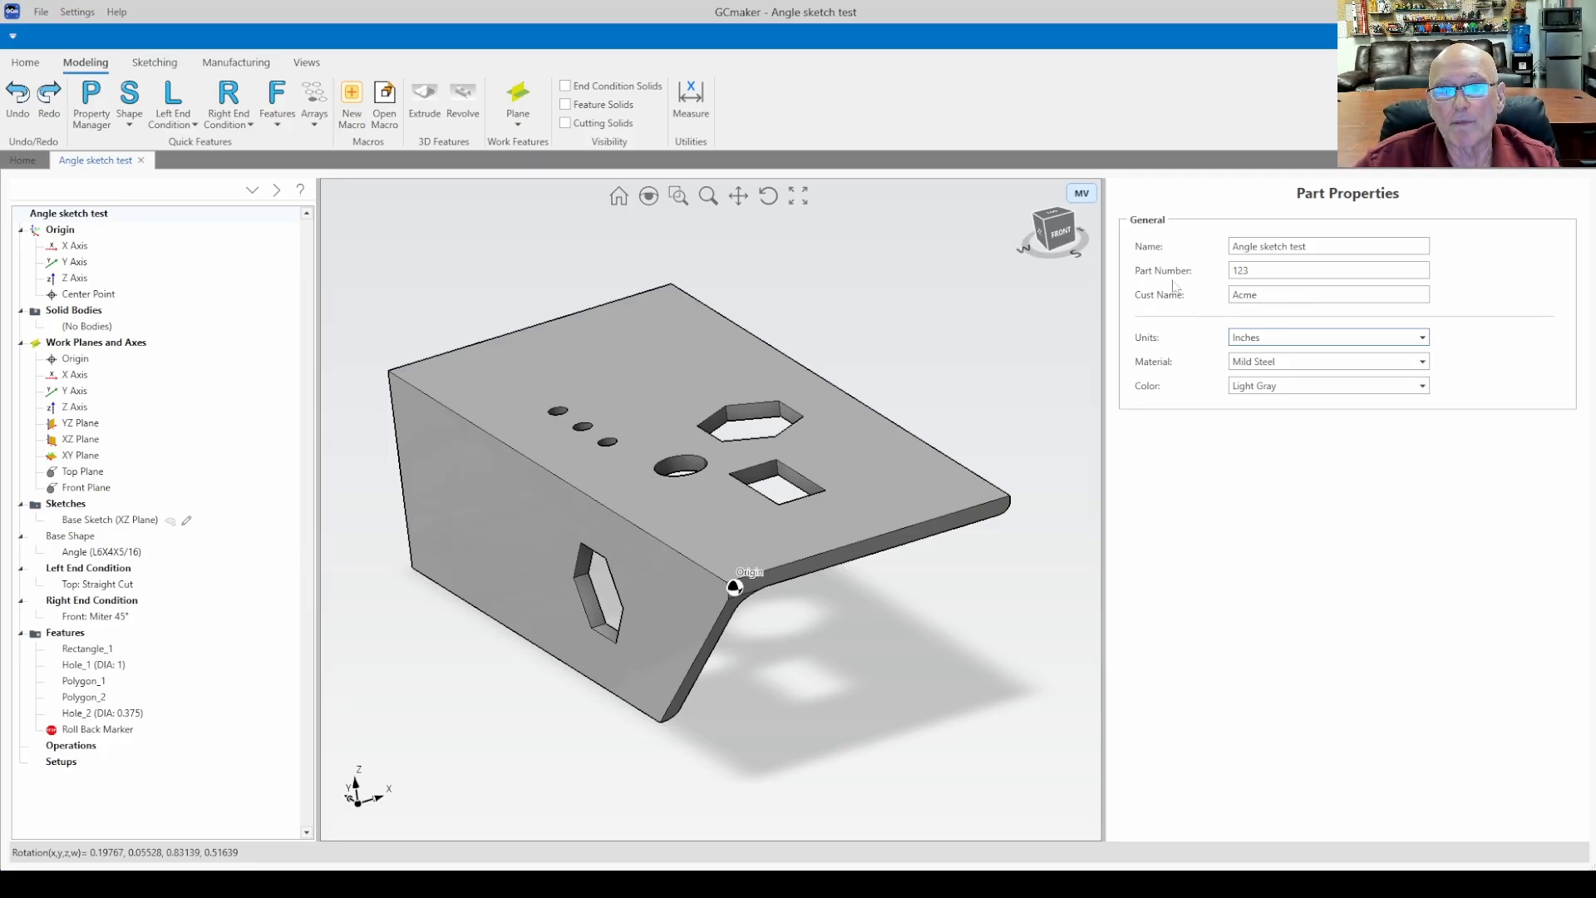
# Step: Examine the available units, material and color choices in the part properties
pyautogui.click(1423, 337)
pyautogui.click(1507, 351)
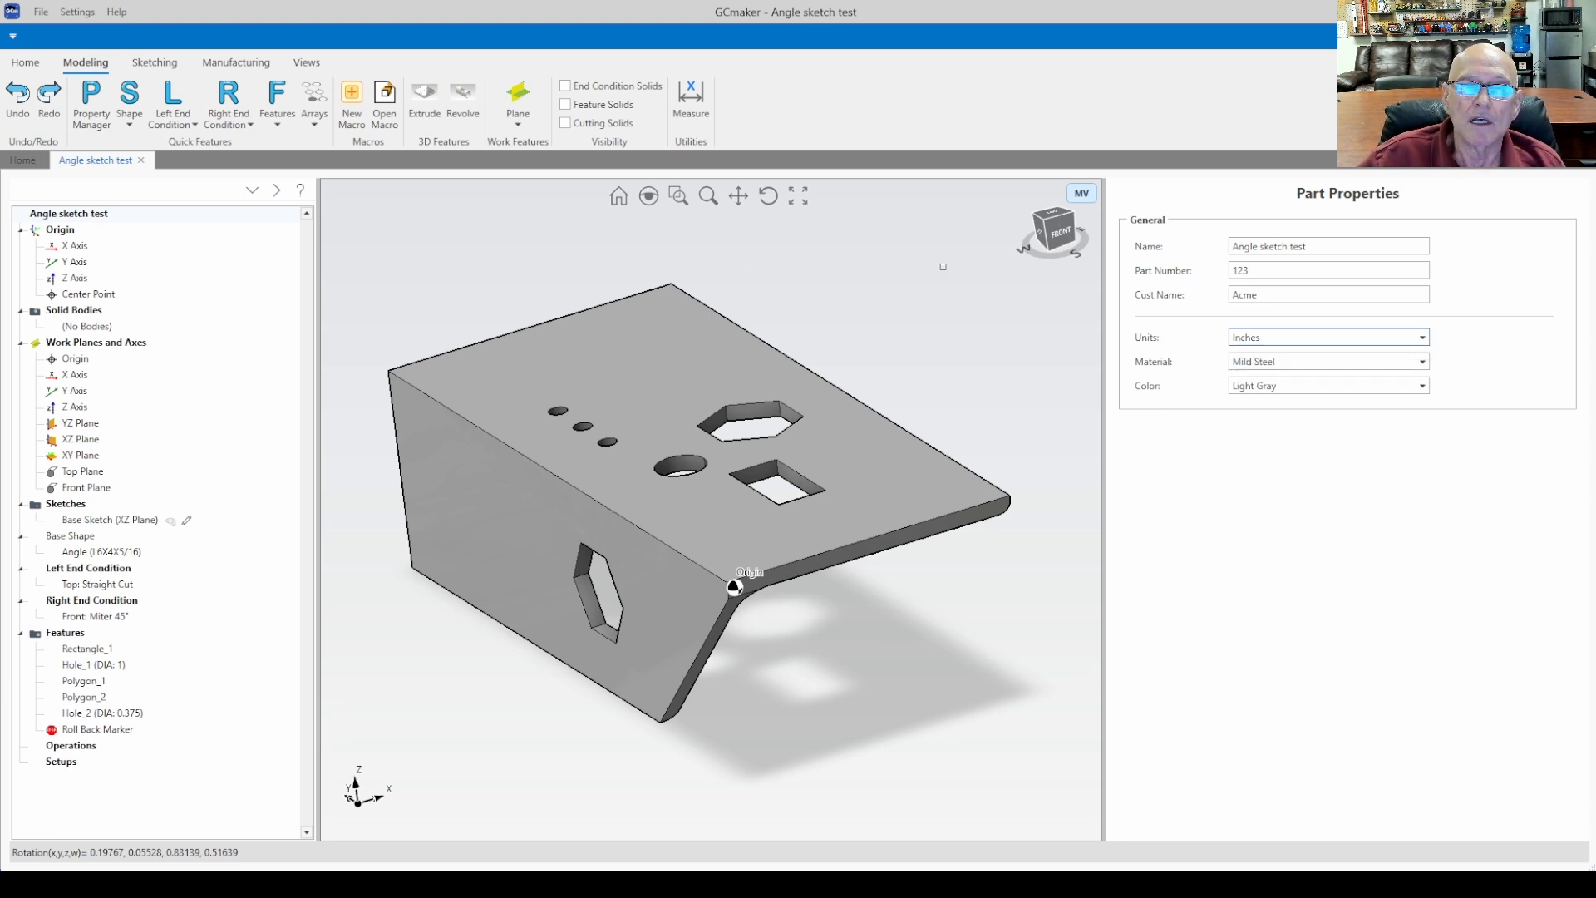
pyautogui.click(1422, 362)
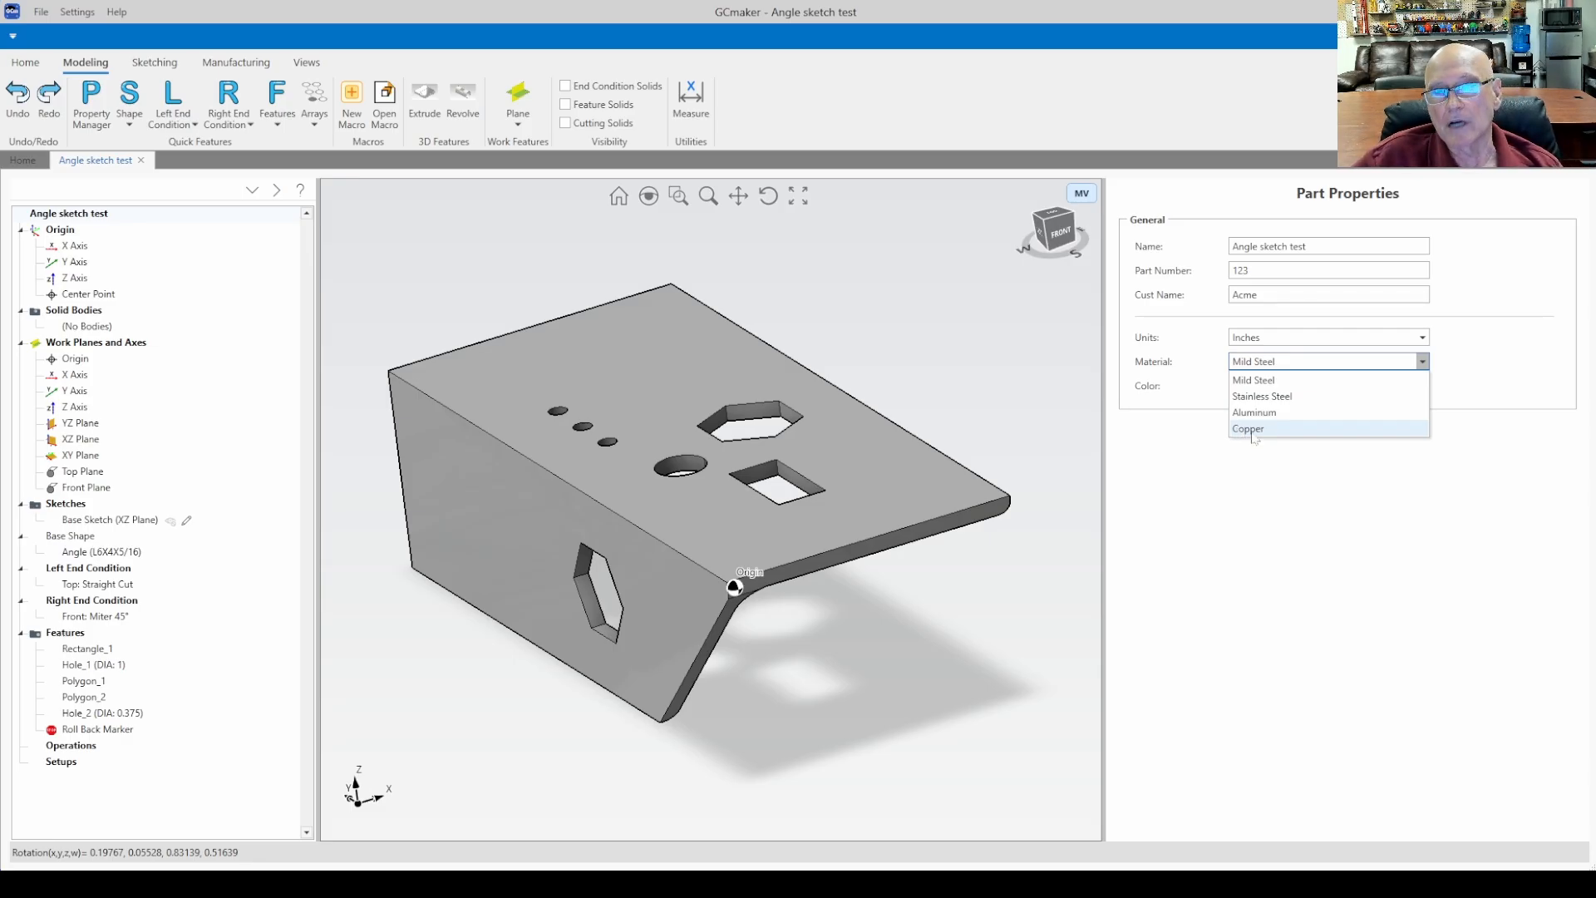
pyautogui.click(1237, 528)
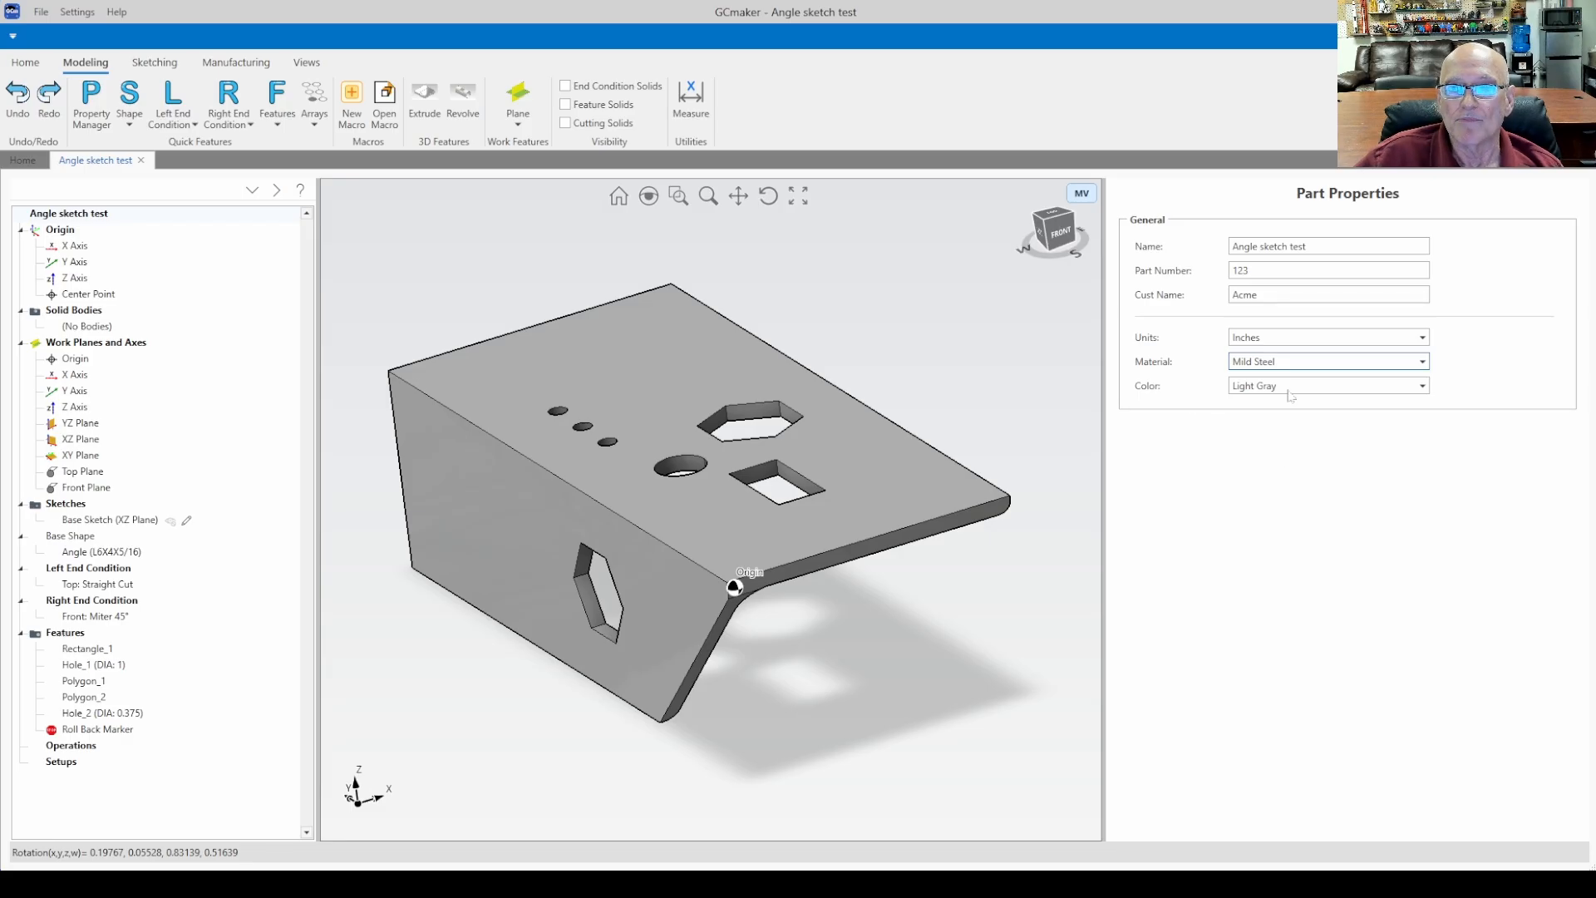
pyautogui.click(1423, 386)
pyautogui.click(1519, 459)
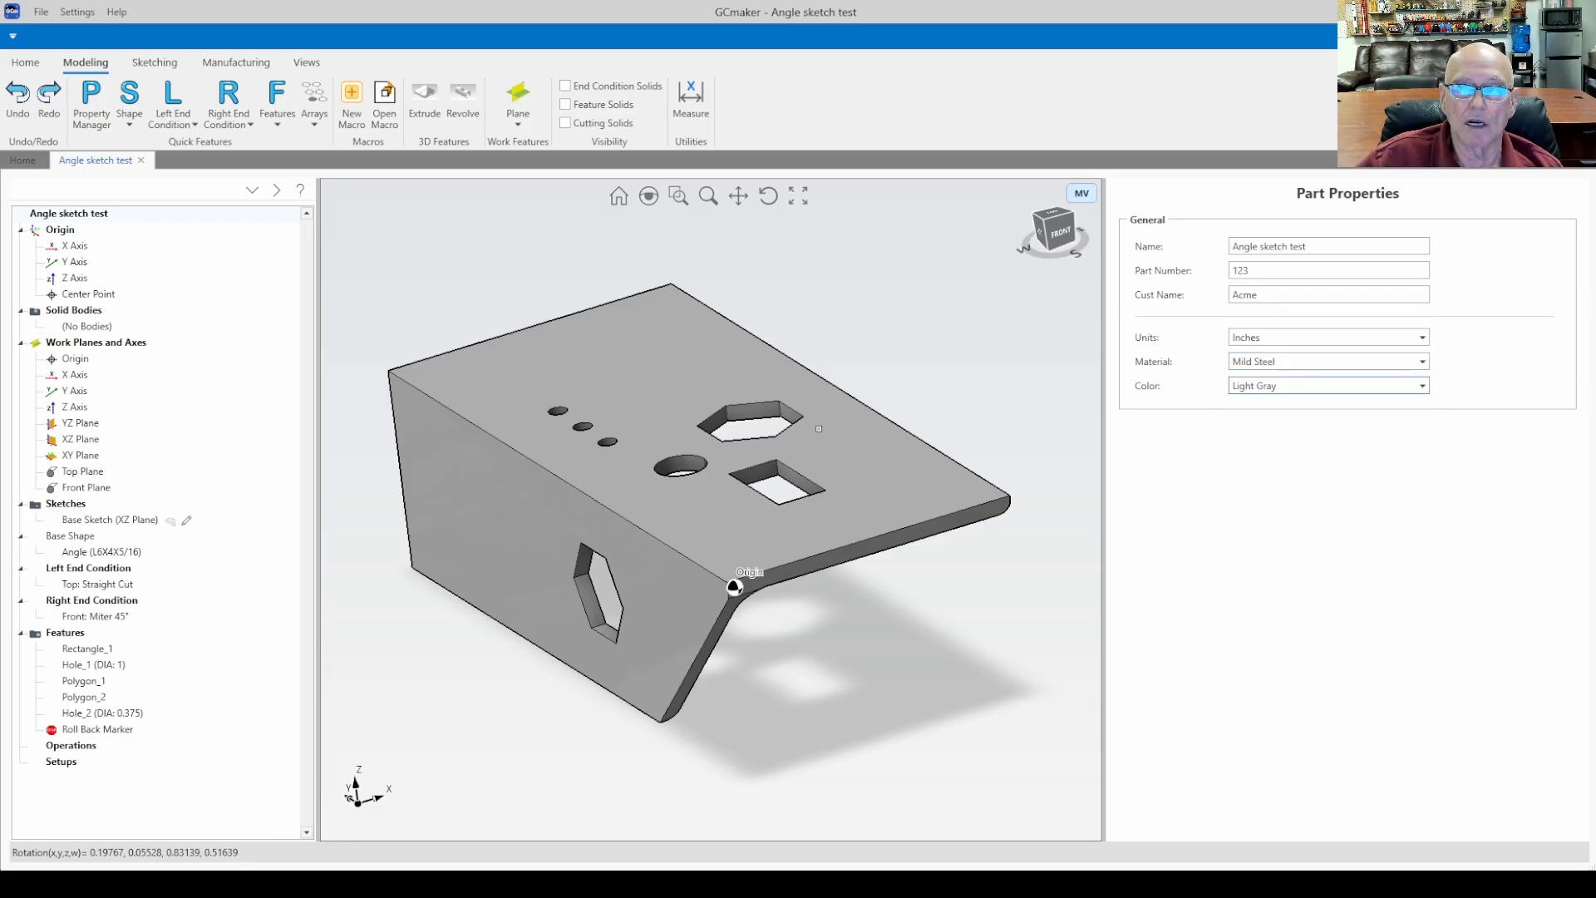
pyautogui.moveTo(880, 396); pyautogui.dragTo(876, 403, button='middle')
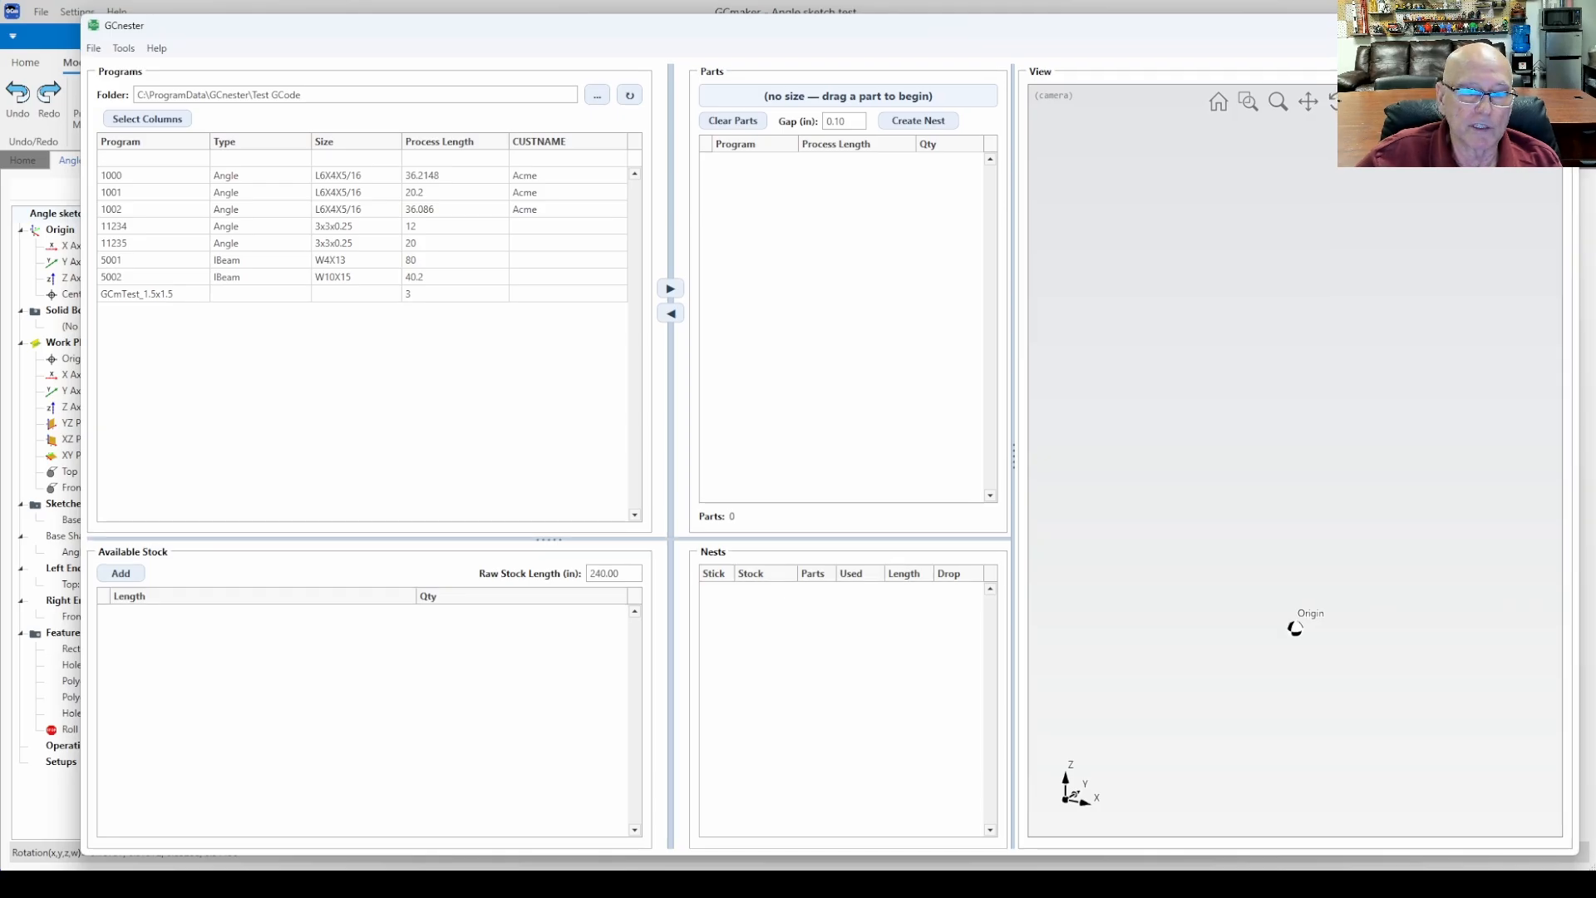
# Step: Enlarge and reposition the GCnester window so it fills the screen
pyautogui.moveTo(81, 857); pyautogui.dragTo(8, 856)
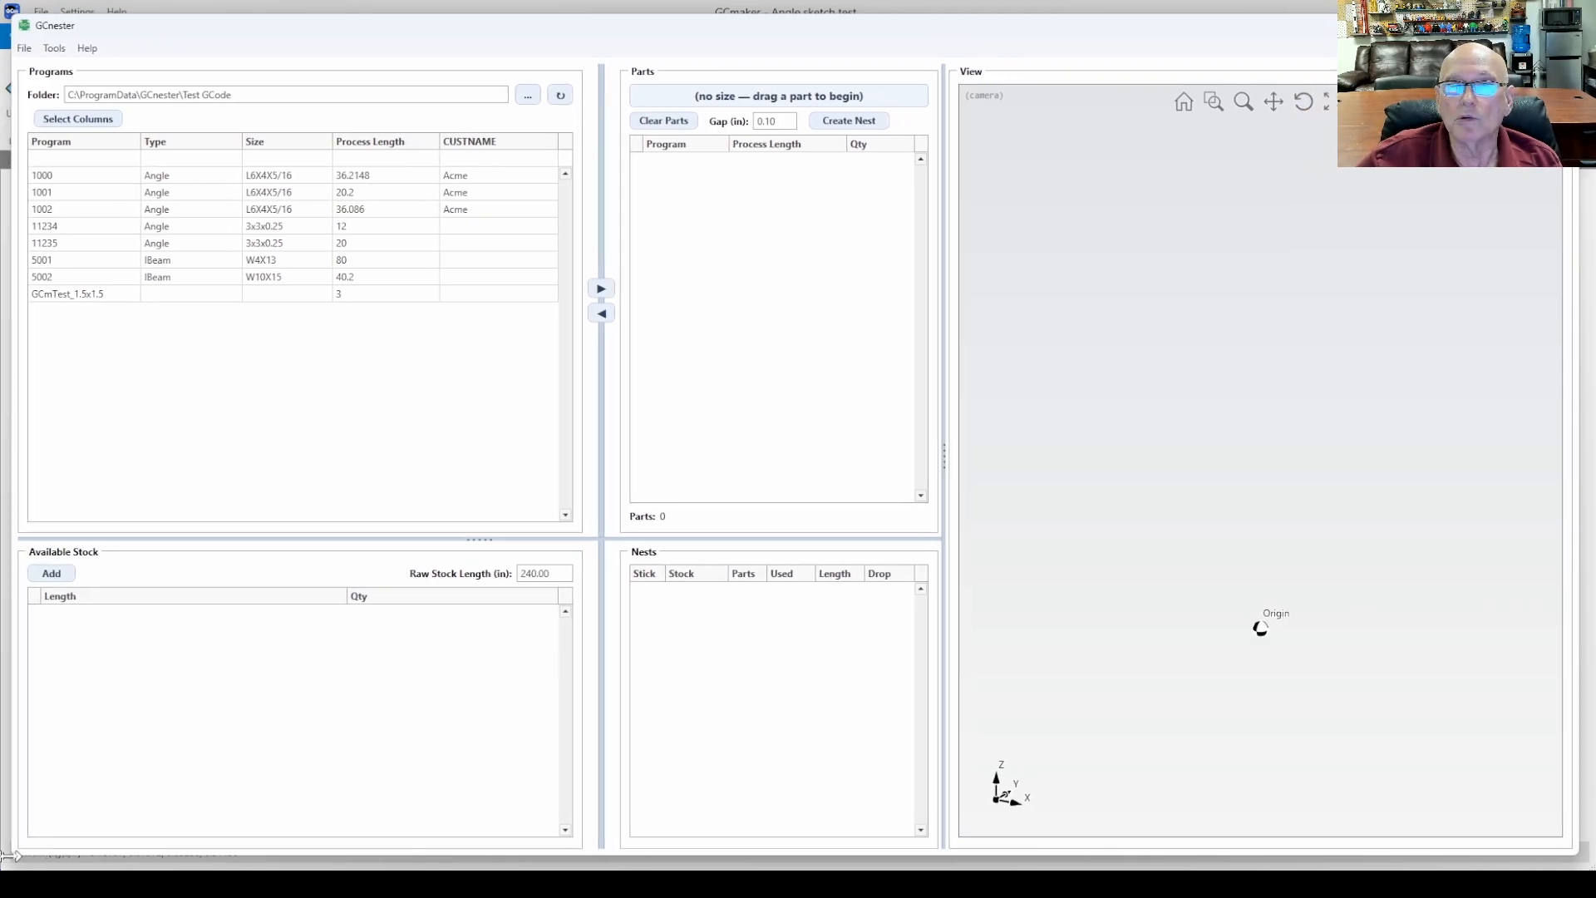
pyautogui.moveTo(266, 33); pyautogui.dragTo(258, 25)
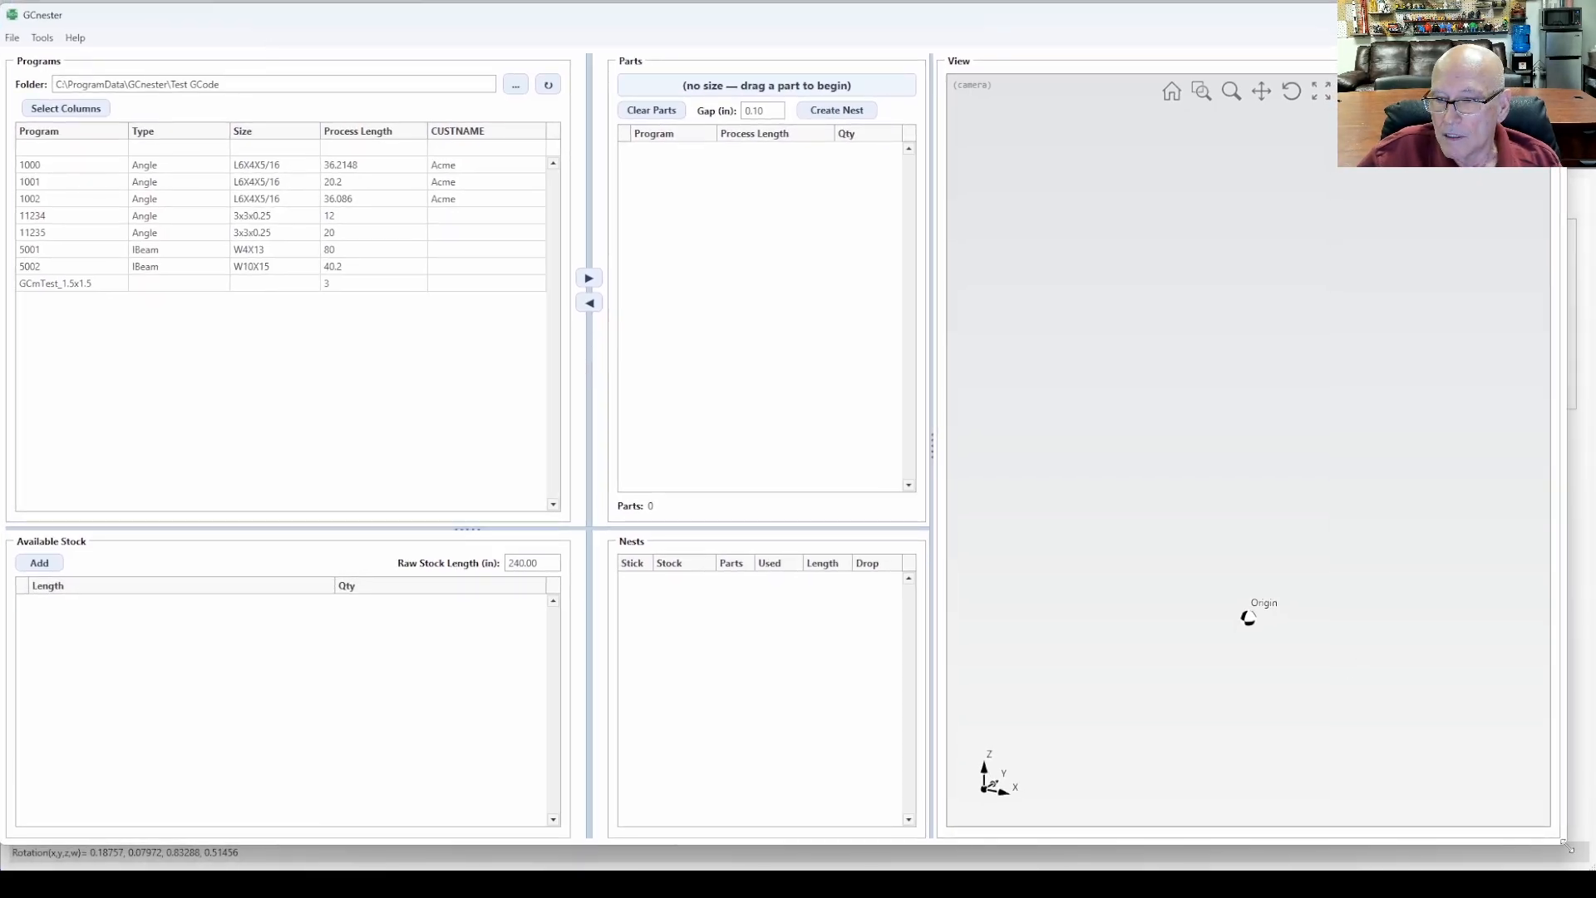
pyautogui.moveTo(1568, 849); pyautogui.dragTo(1592, 864)
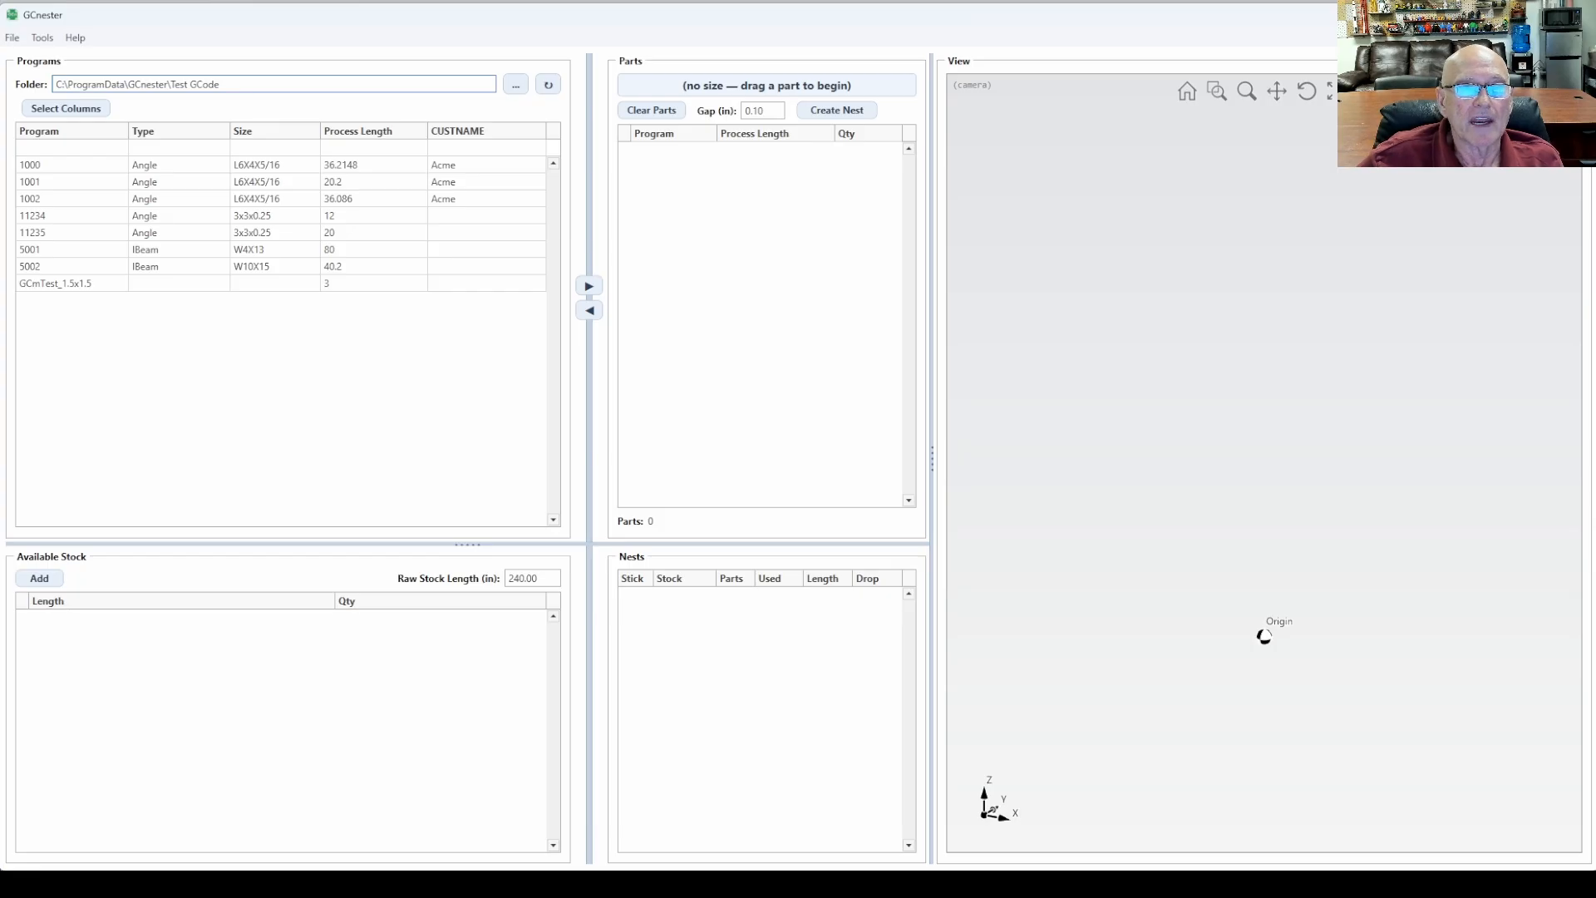
# Step: Open the G-code file of program 1001 in Notepad++ and examine the CUSTNAME and TYPE lines in its header
pyautogui.click(40, 183)
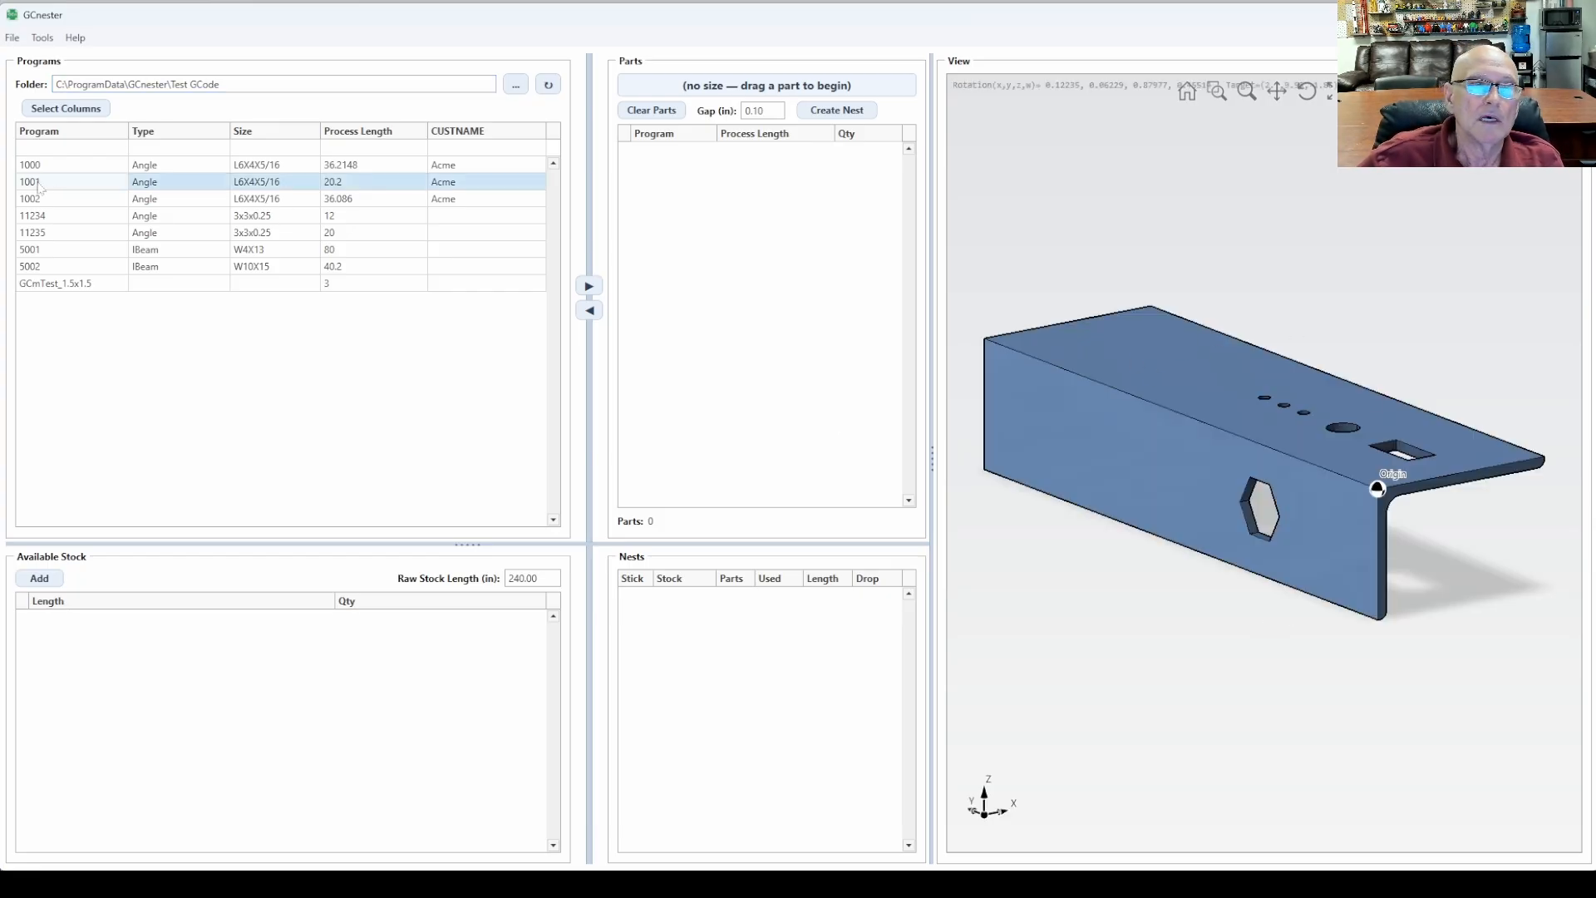
pyautogui.rightClick(37, 182)
pyautogui.click(16, 193)
pyautogui.moveTo(752, 286); pyautogui.dragTo(650, 62)
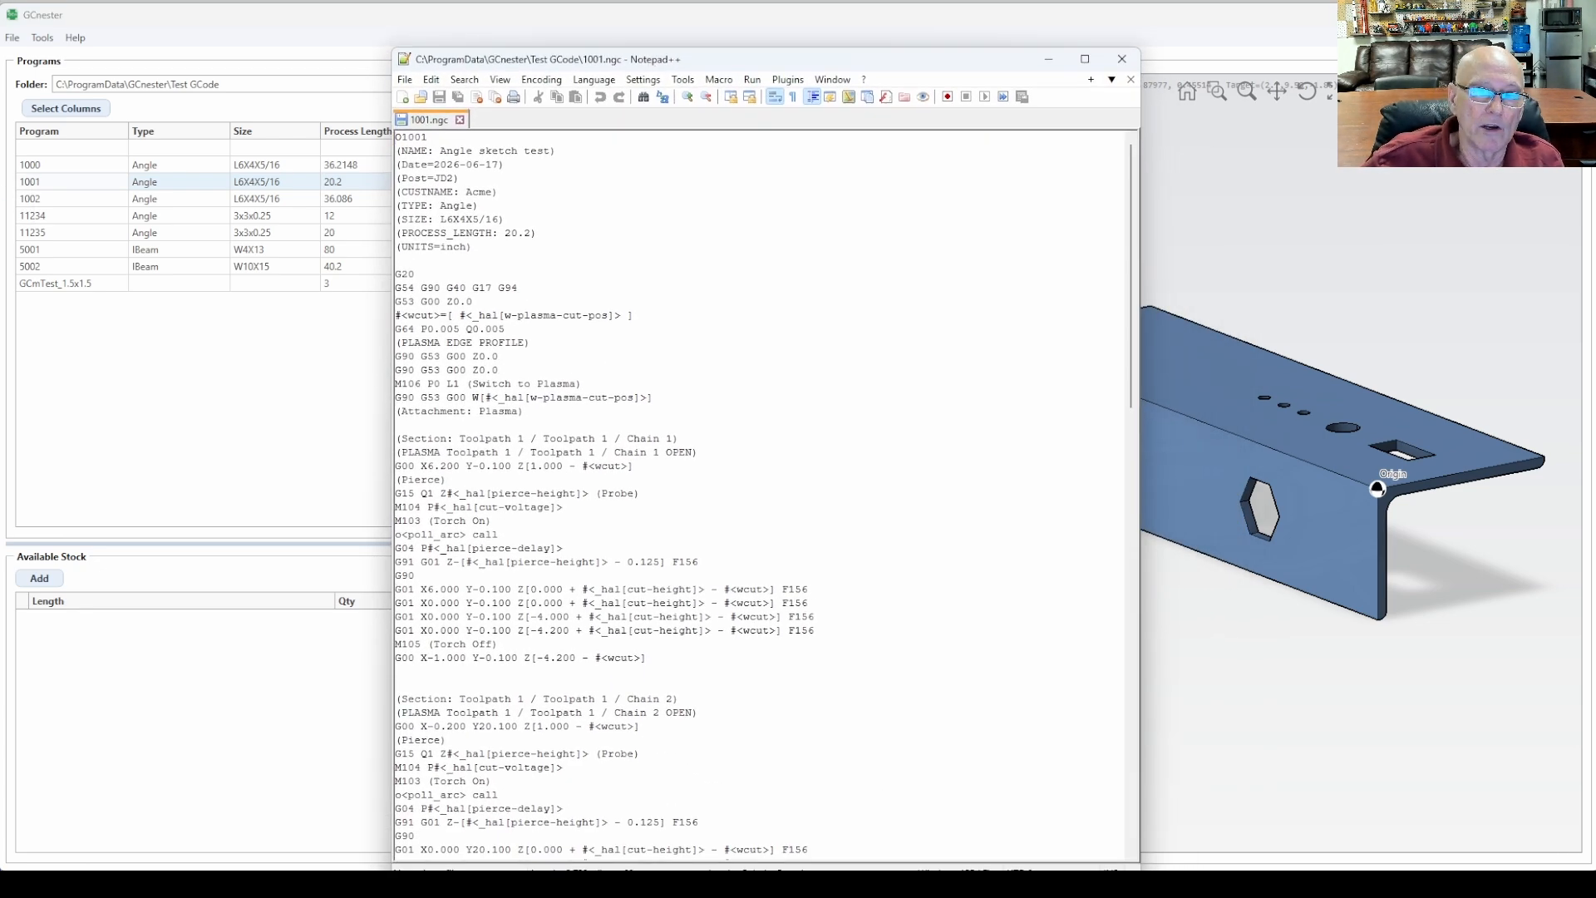
pyautogui.moveTo(396, 137); pyautogui.dragTo(396, 192)
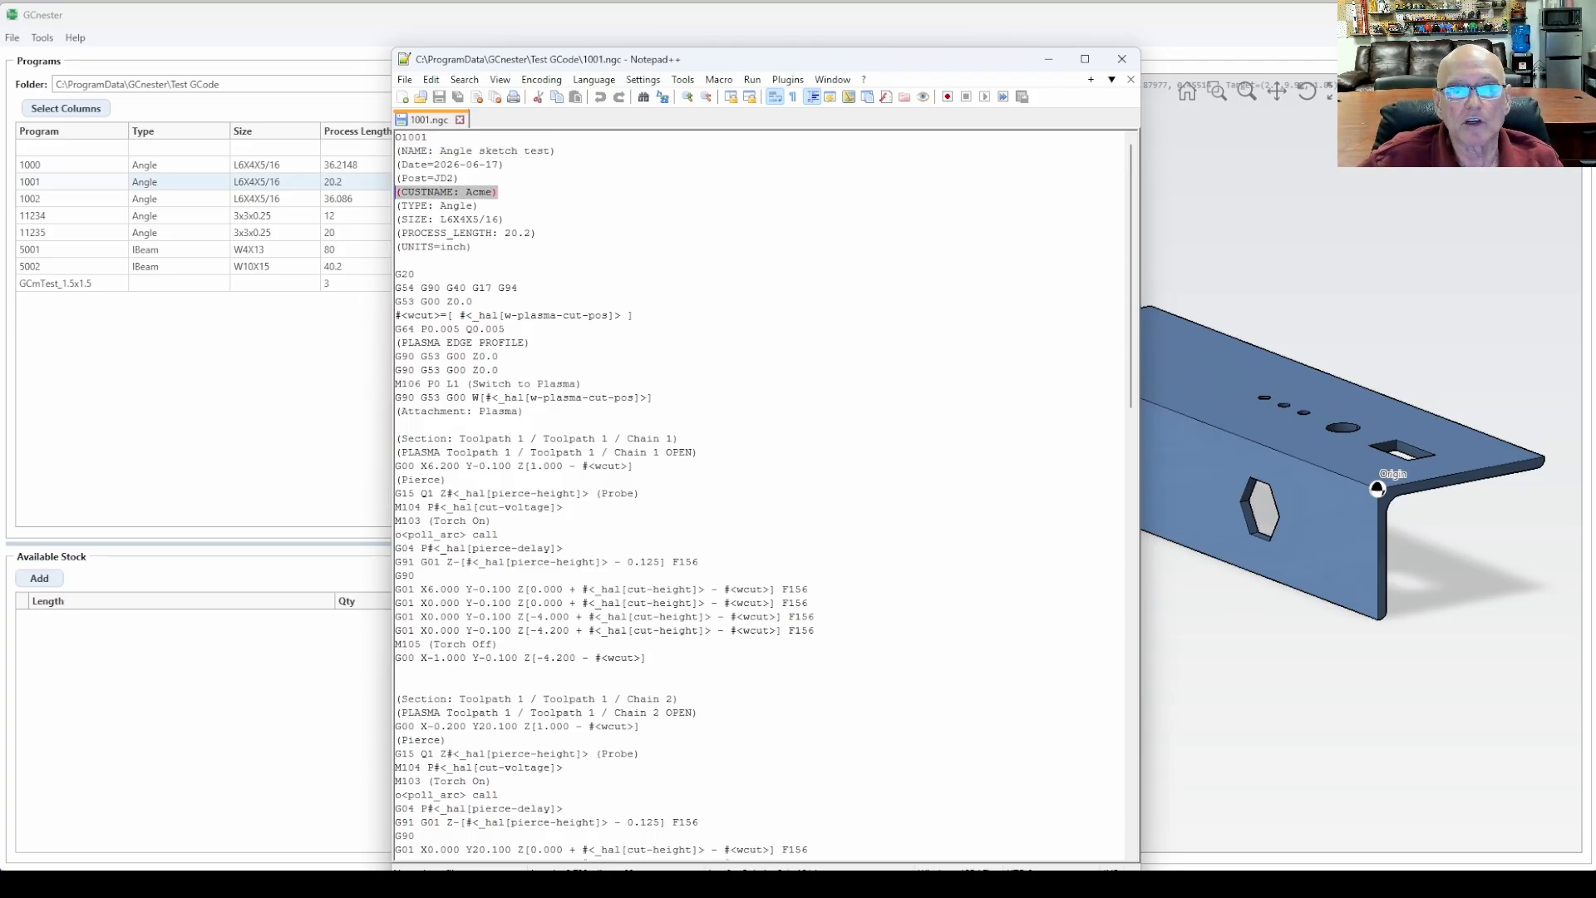
pyautogui.moveTo(478, 205); pyautogui.dragTo(397, 205)
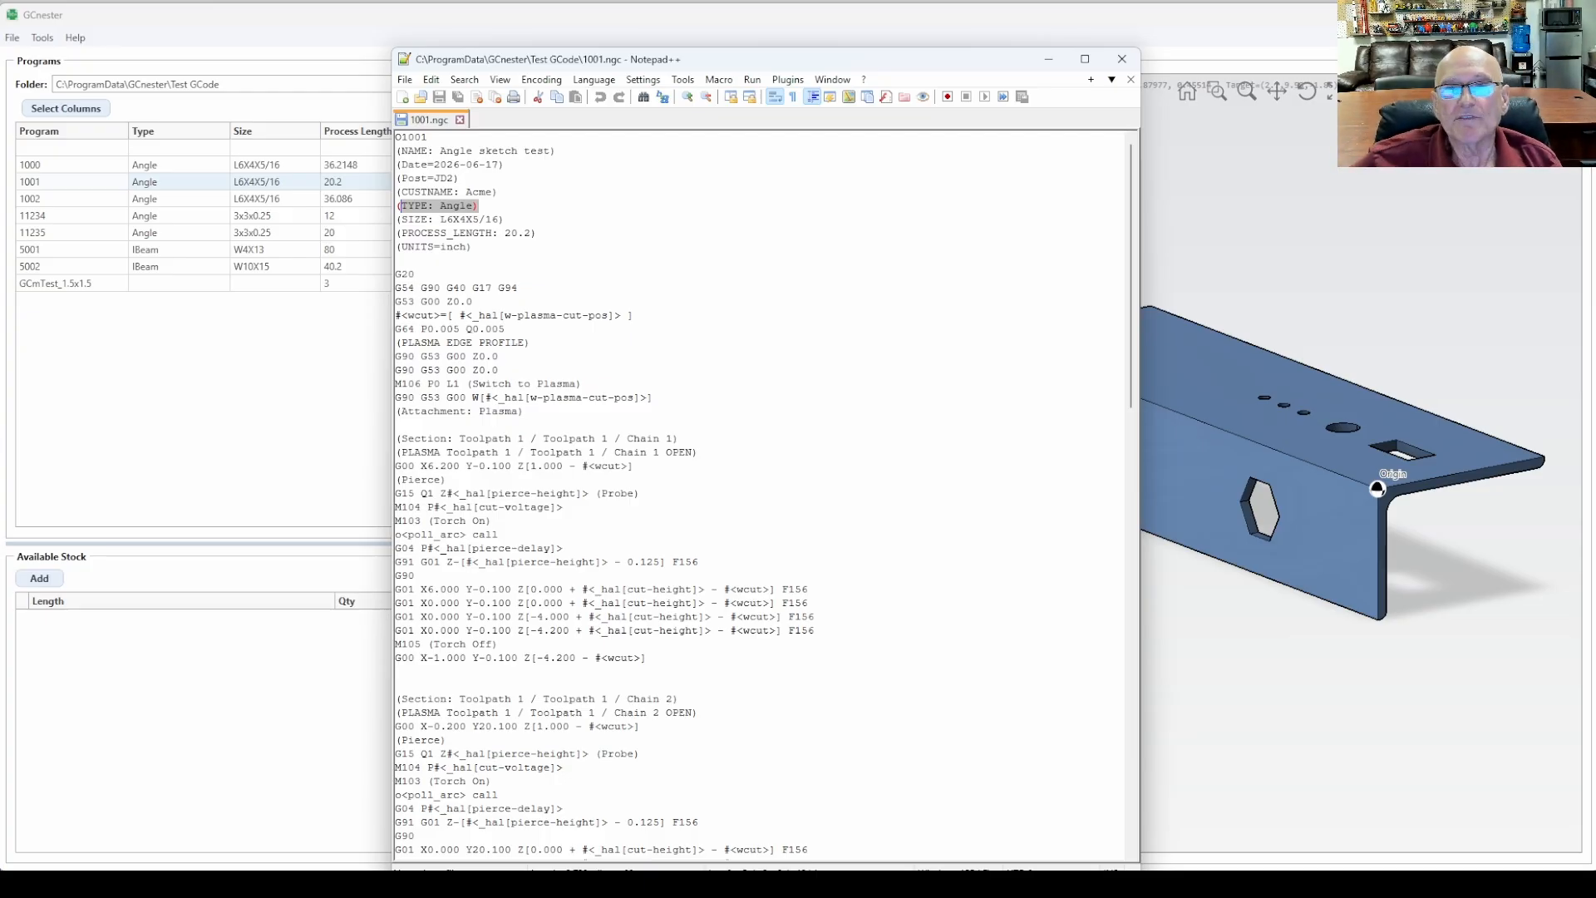
# Step: Move the G-code window off the GCnester program list and preview the models of programs 1000, 1001 and 1002
pyautogui.moveTo(760, 60); pyautogui.dragTo(414, 37)
pyautogui.moveTo(1224, 577)
pyautogui.mouseDown(button='middle')
pyautogui.moveTo(1247, 573)
pyautogui.moveTo(1248, 594)
pyautogui.mouseUp(button='middle')
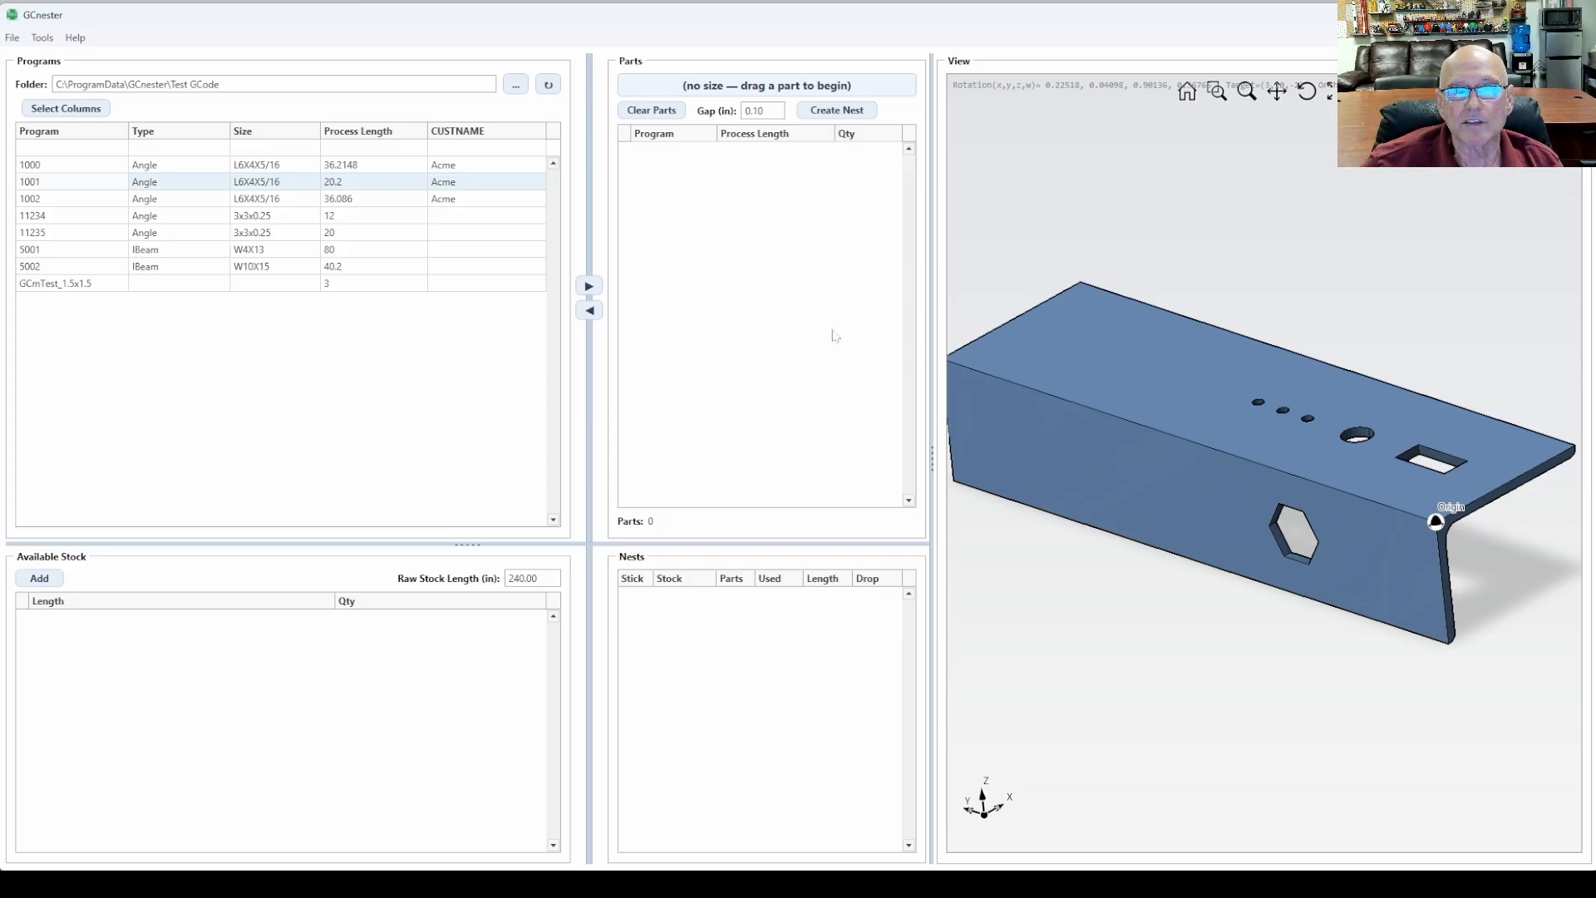
pyautogui.moveTo(1452, 529); pyautogui.dragTo(1203, 337, button='middle')
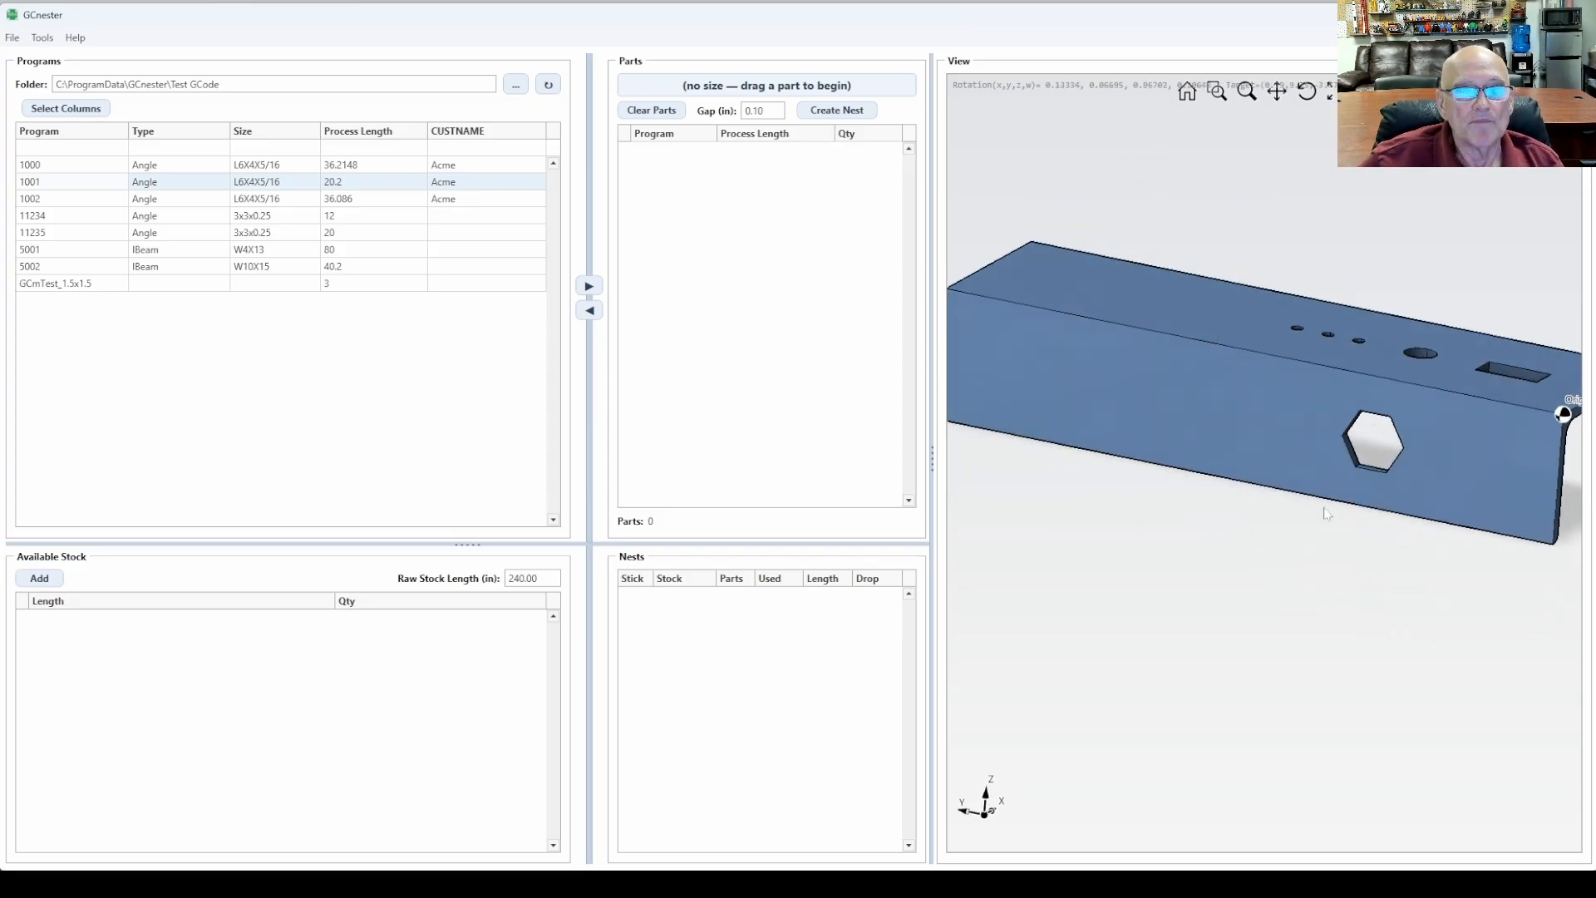
pyautogui.click(433, 167)
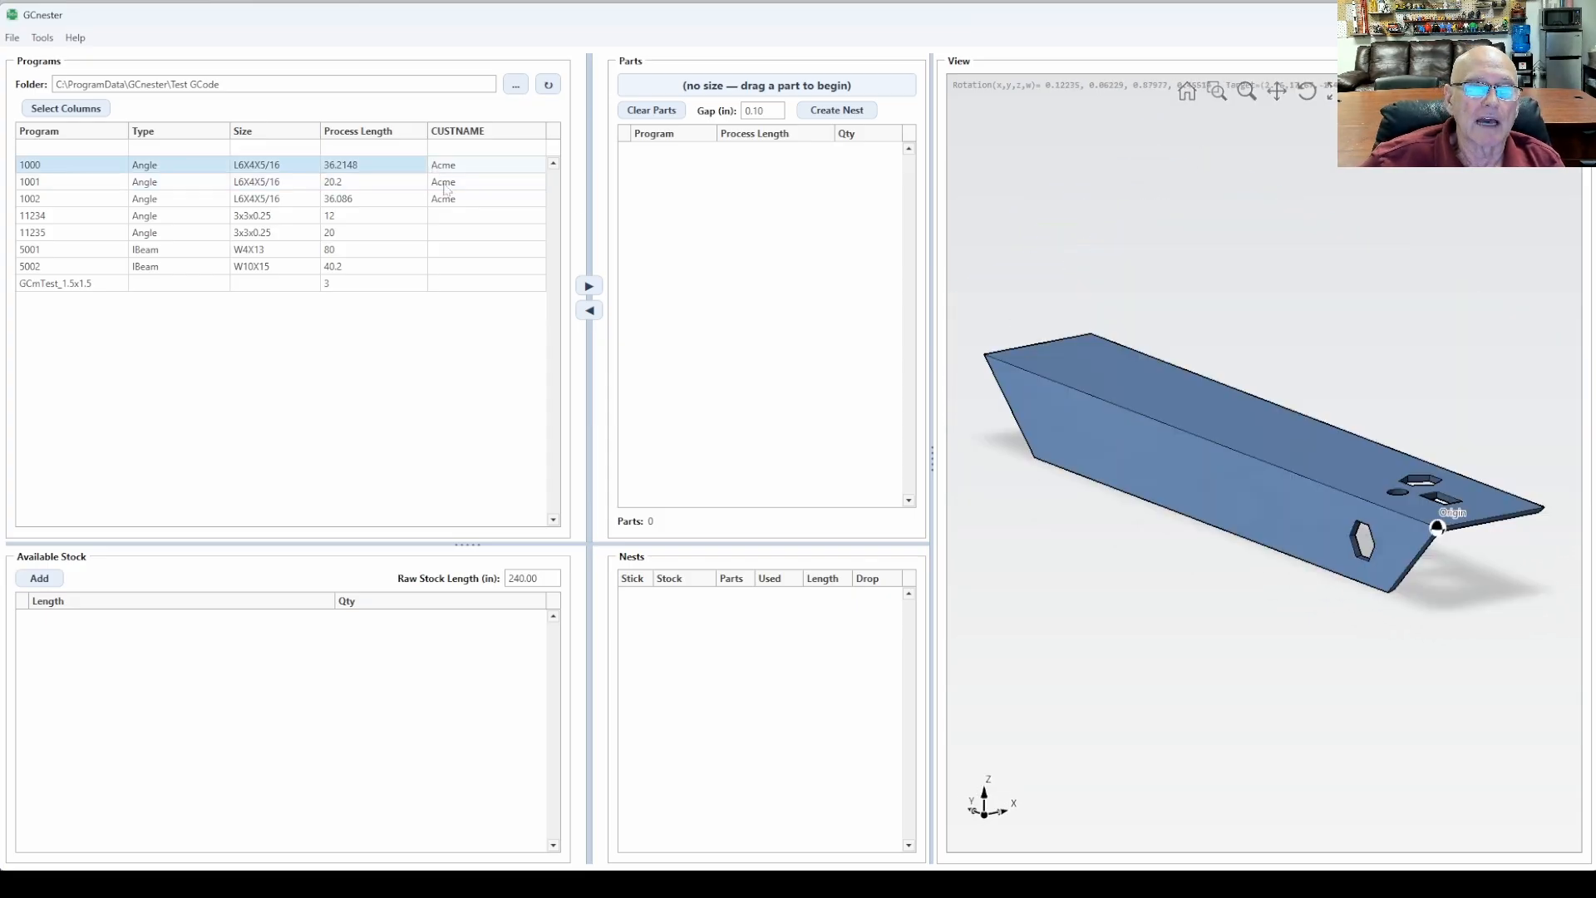
pyautogui.click(446, 186)
pyautogui.click(449, 201)
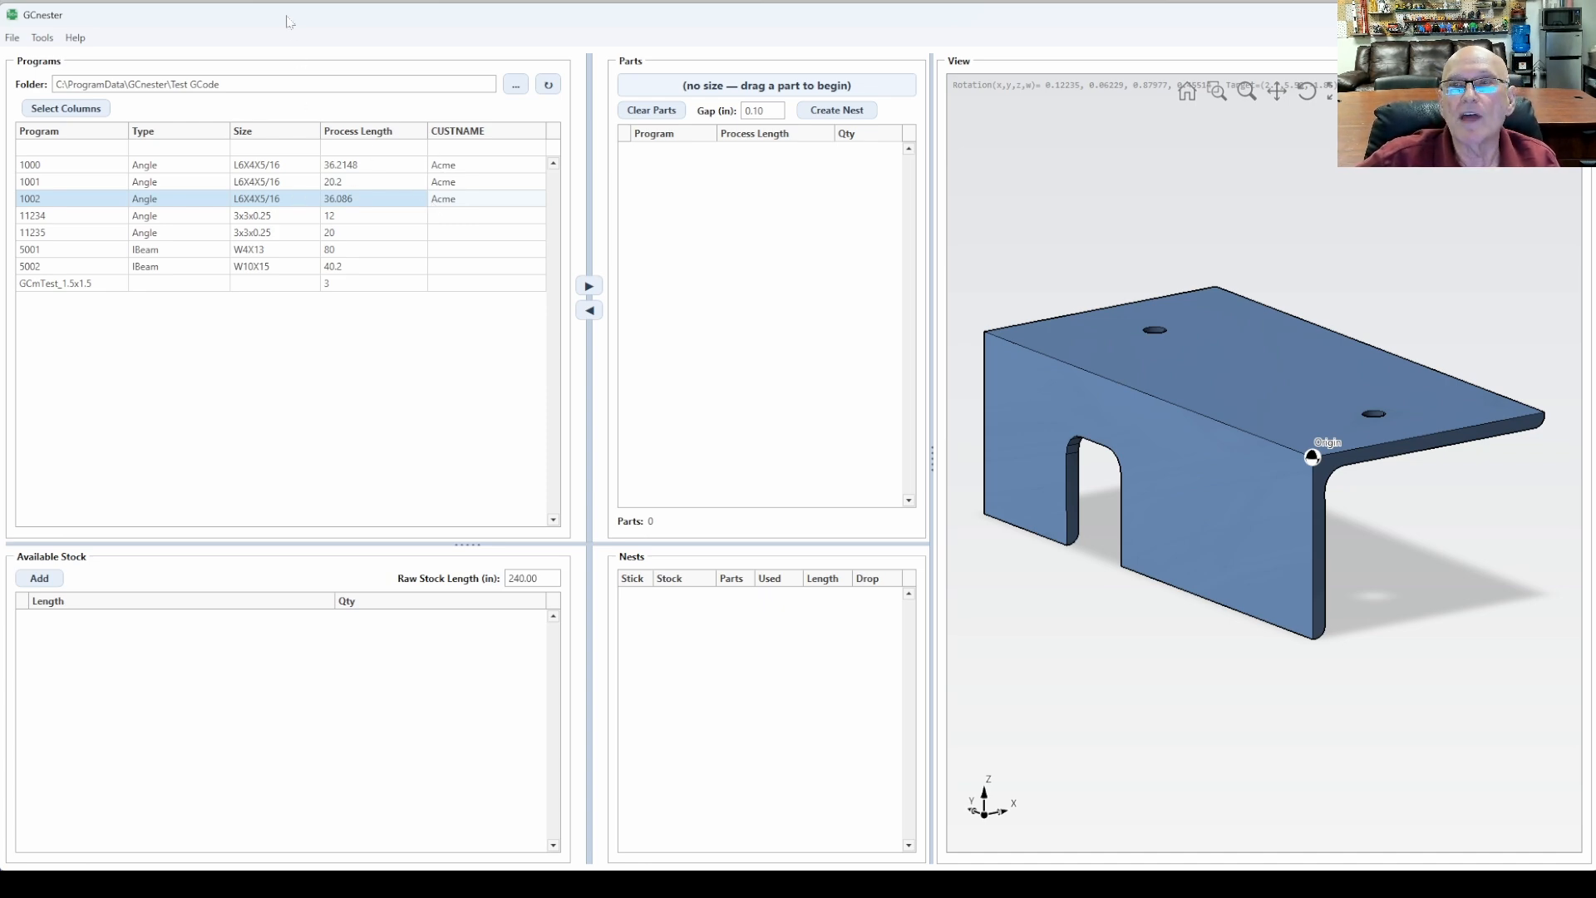
# Step: Close the 1001.ngc G-code file and reposition the GCnester window to fill the screen
pyautogui.moveTo(287, 16); pyautogui.dragTo(1083, 195)
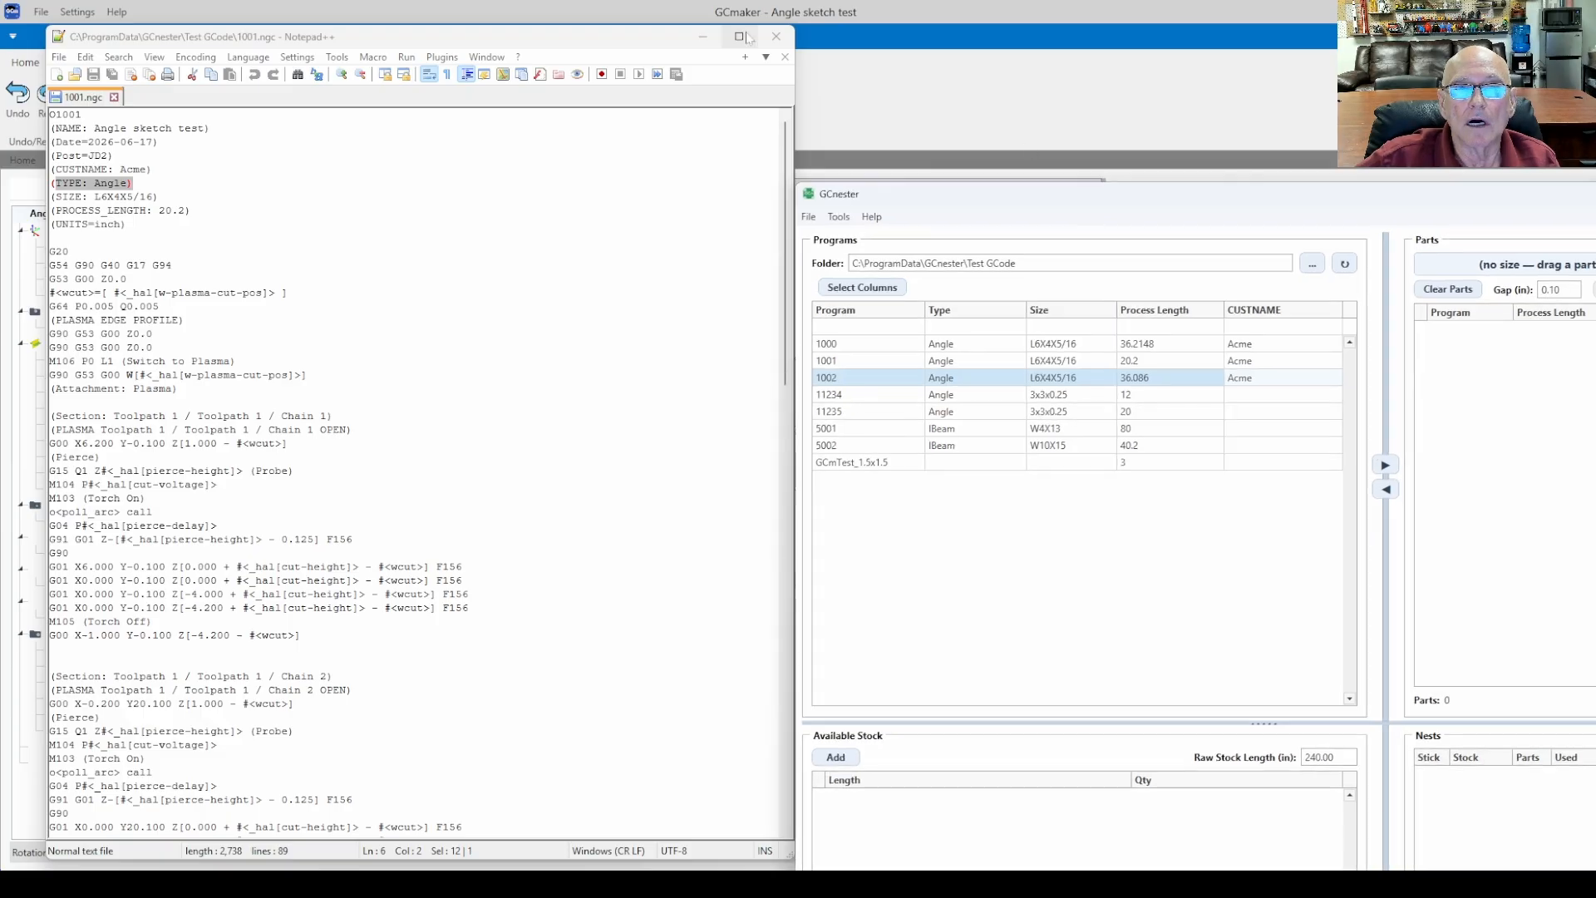
pyautogui.click(777, 38)
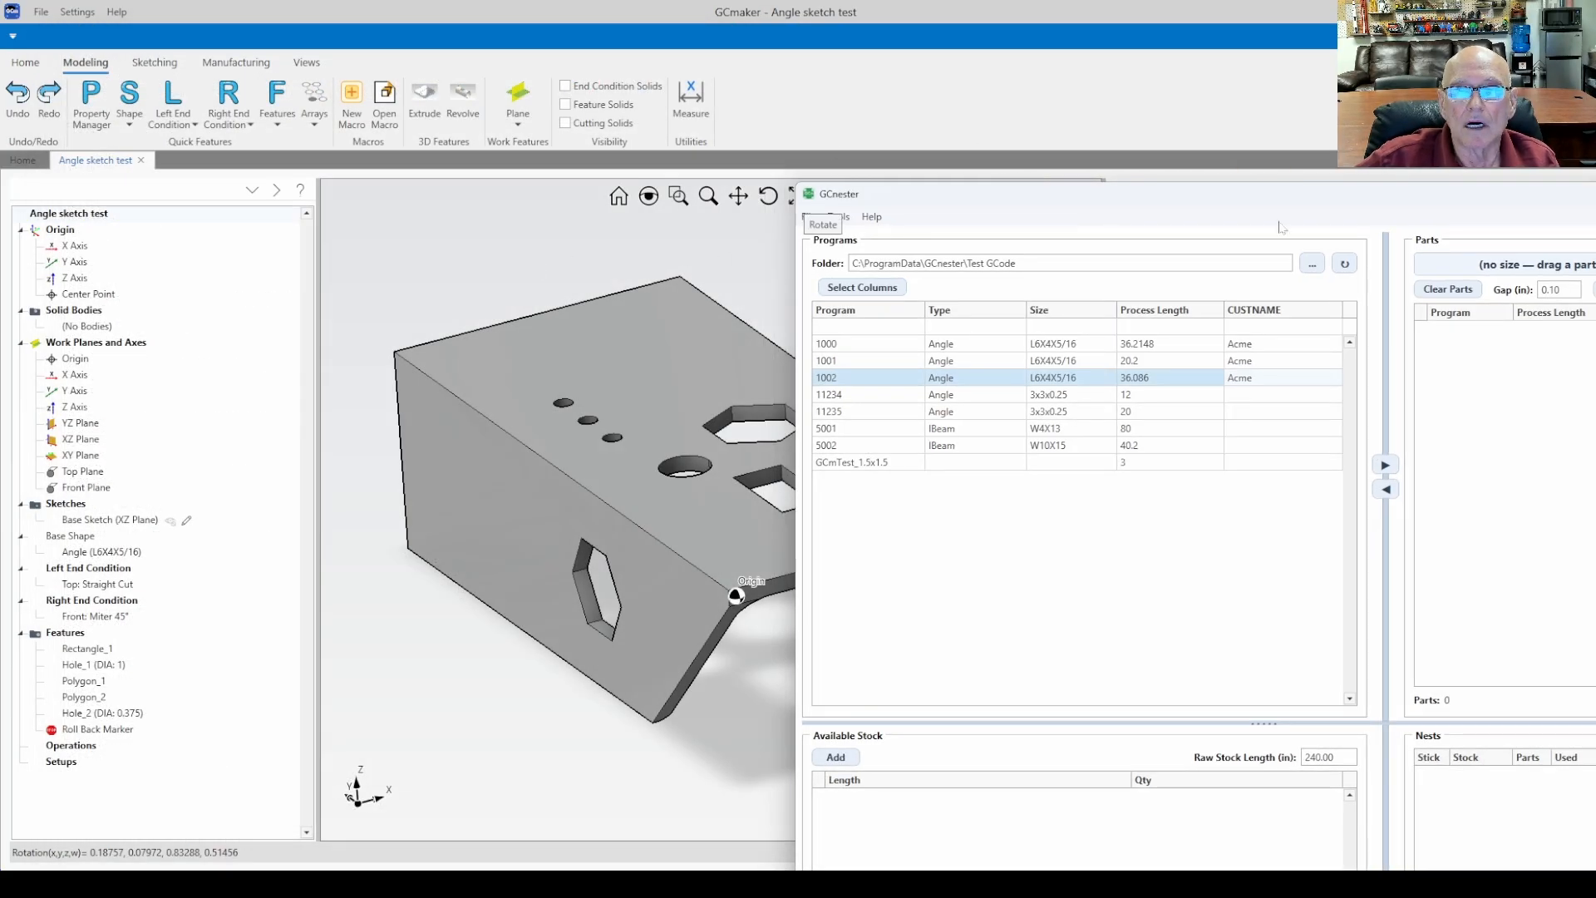
pyautogui.moveTo(1336, 208); pyautogui.dragTo(545, 25)
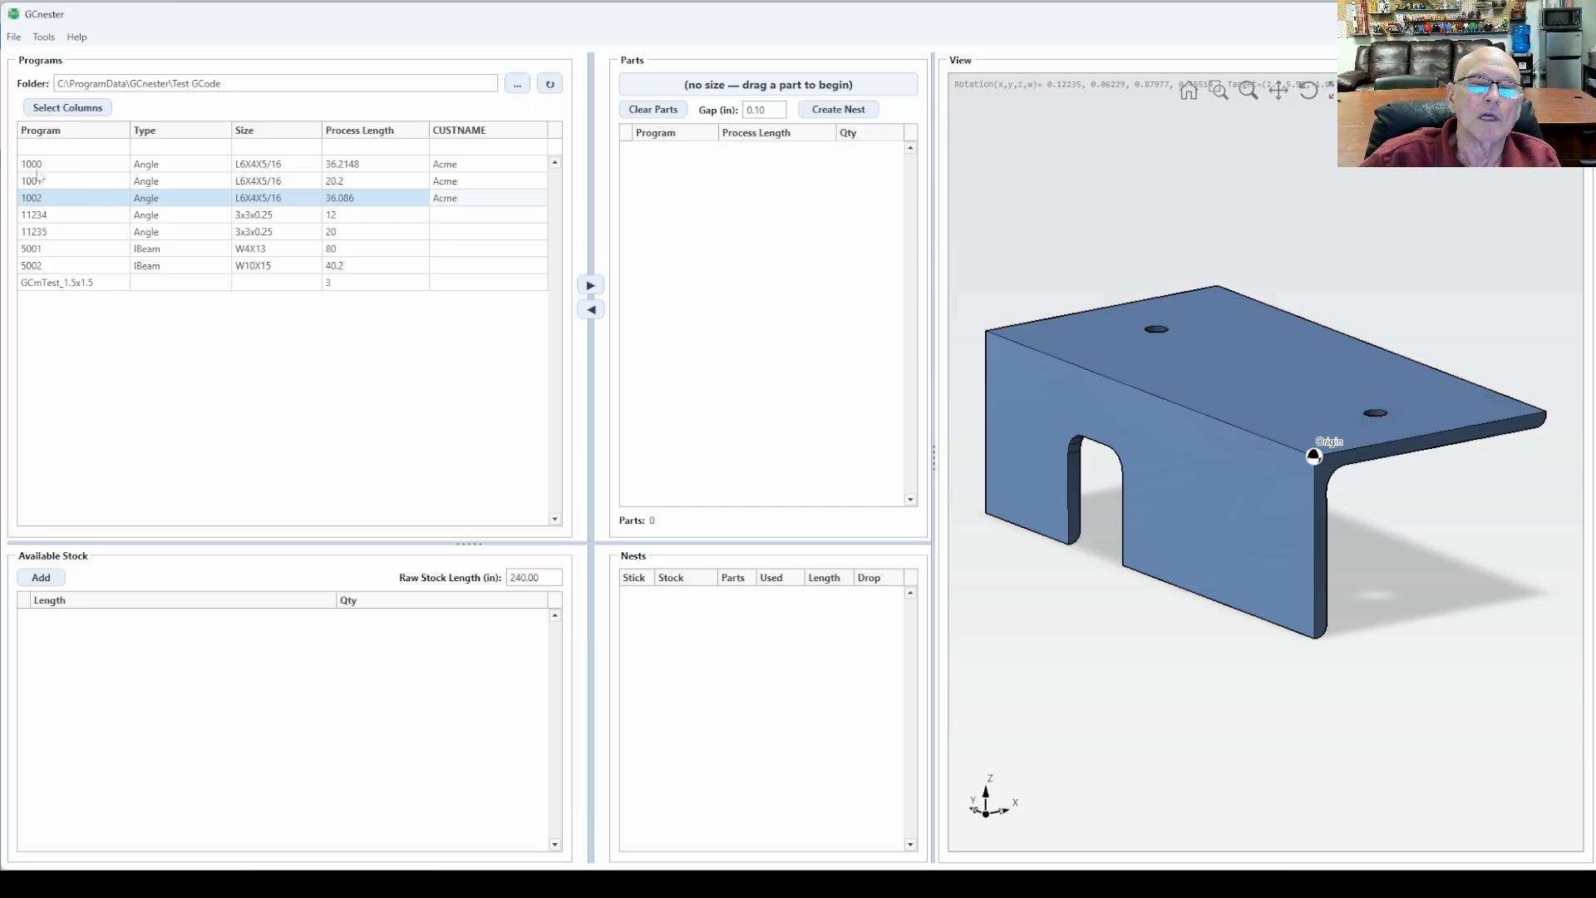
# Step: Preview program GCmTest_1.5x1.5 and compare its listed properties with those of programs 1000, 1001 and 1002
pyautogui.click(73, 283)
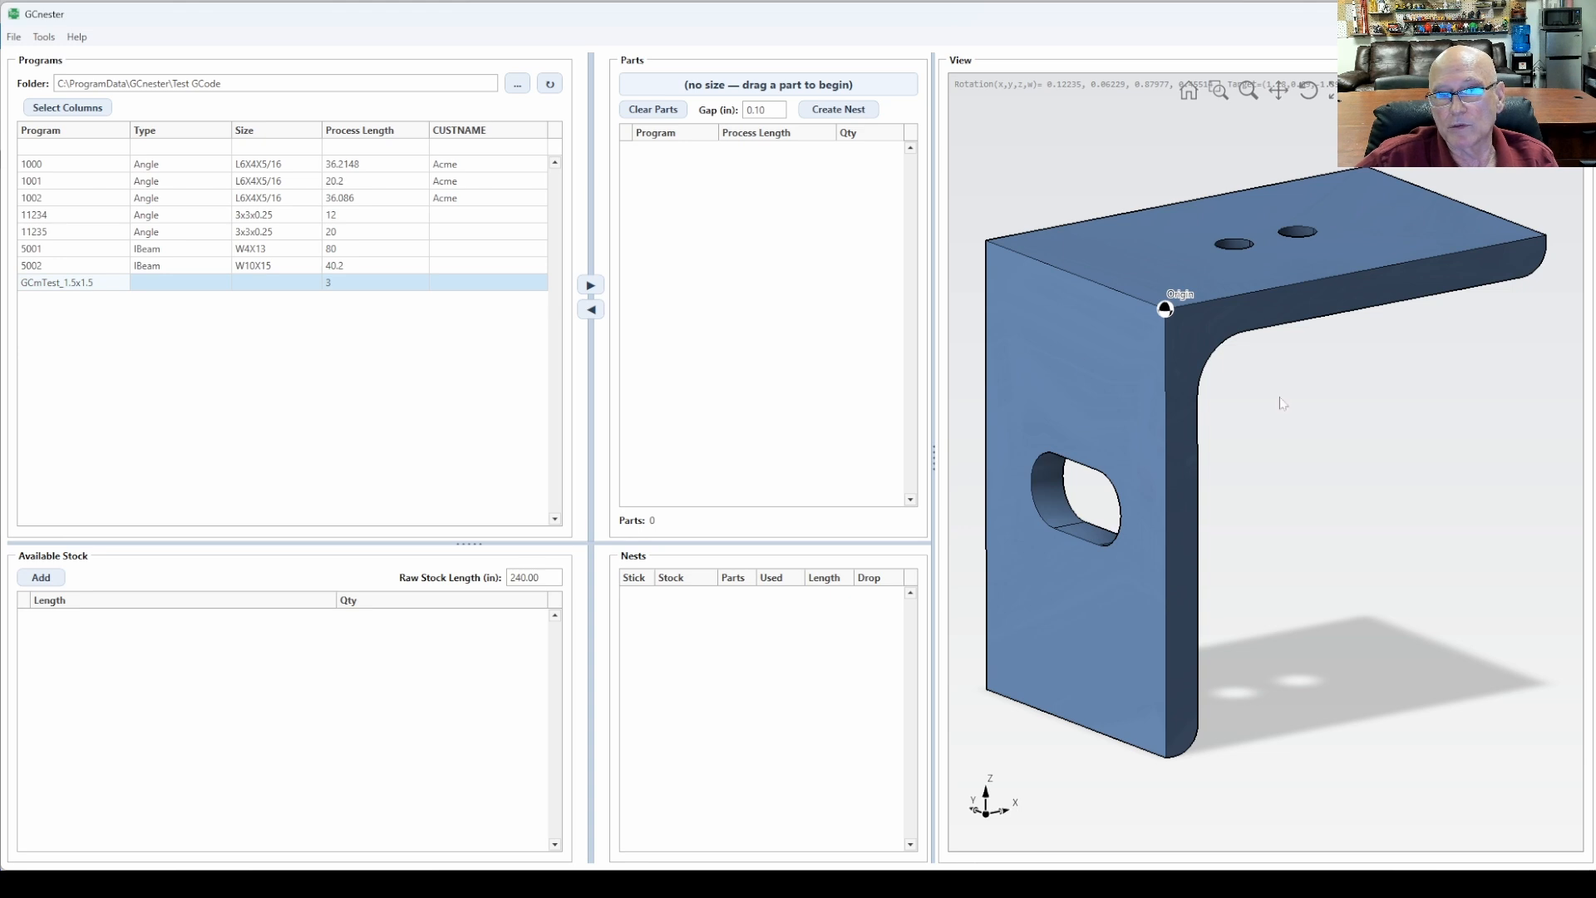
pyautogui.scroll(-2, 1281, 403)
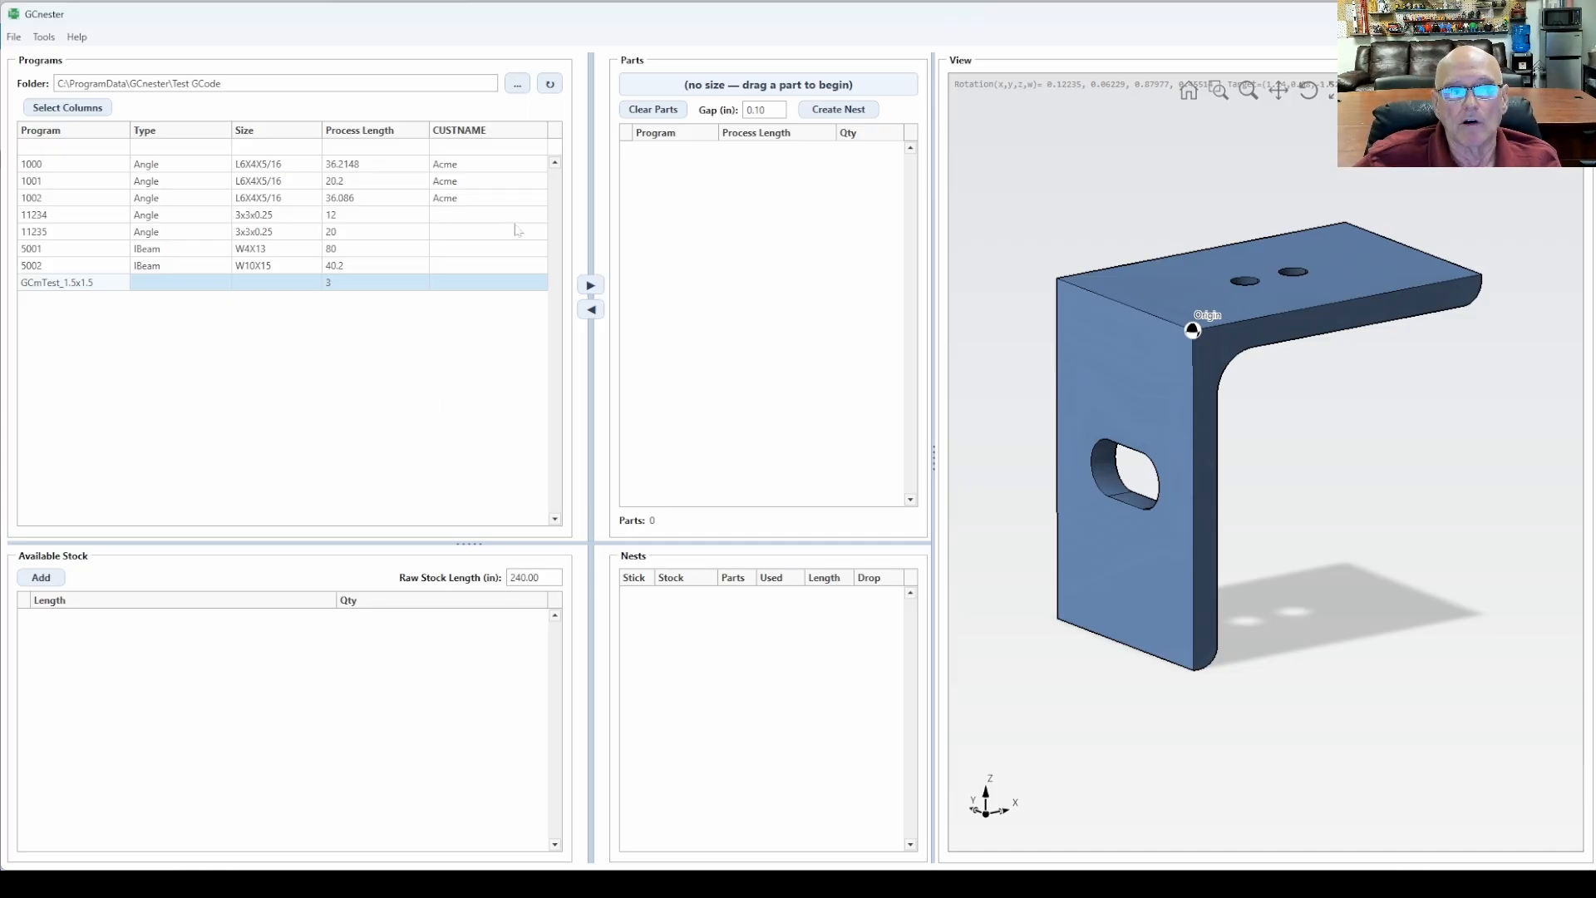
pyautogui.click(470, 170)
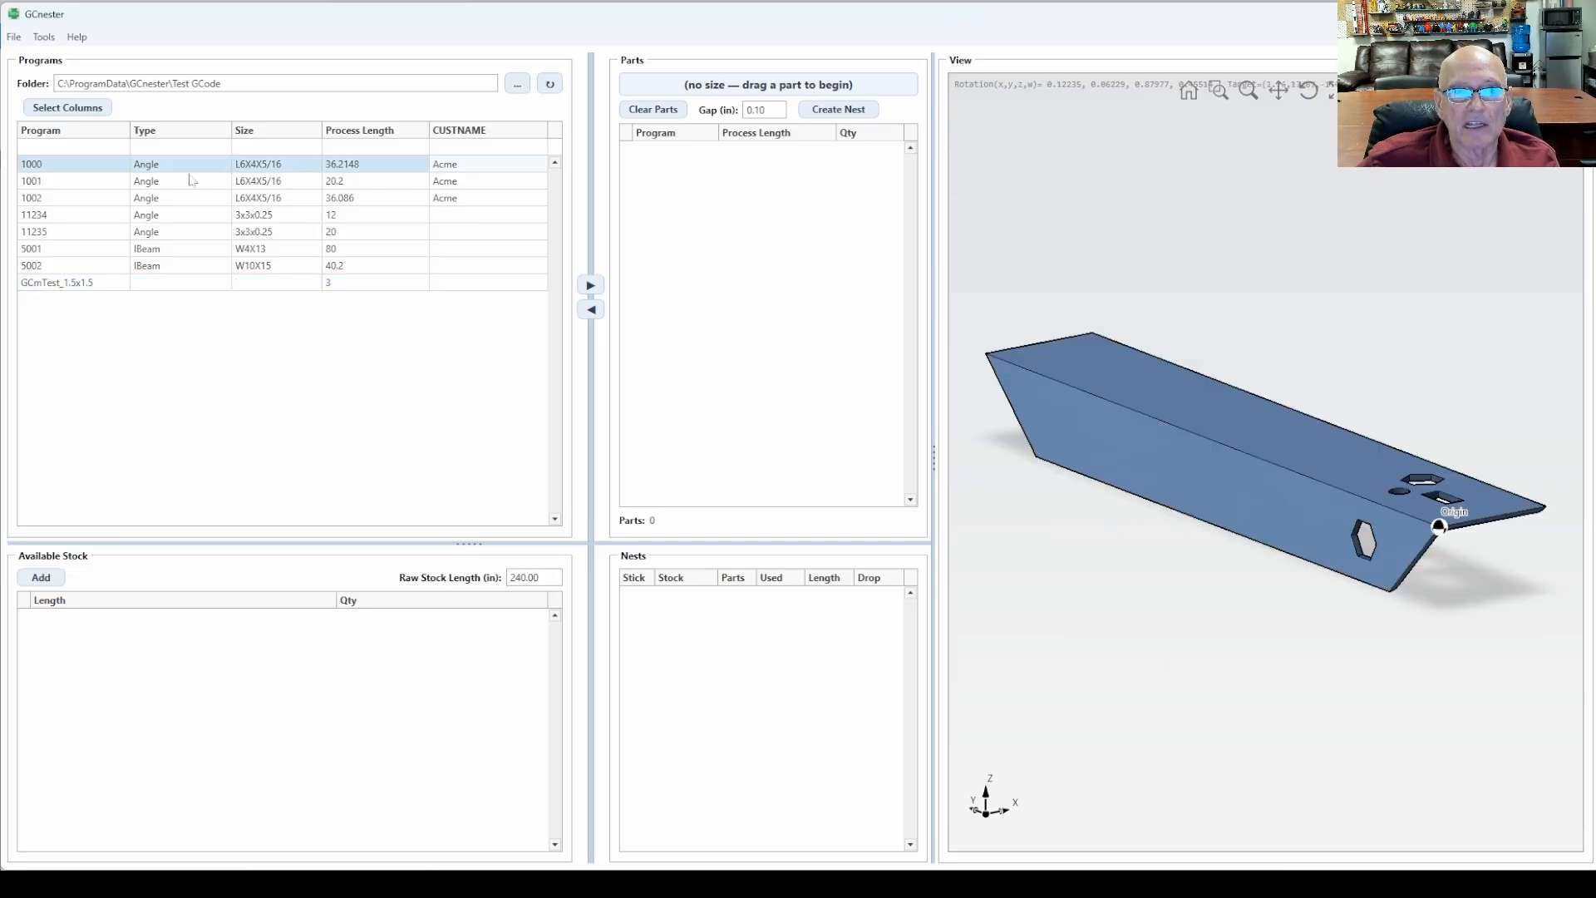
pyautogui.click(284, 199)
pyautogui.click(285, 178)
pyautogui.click(286, 164)
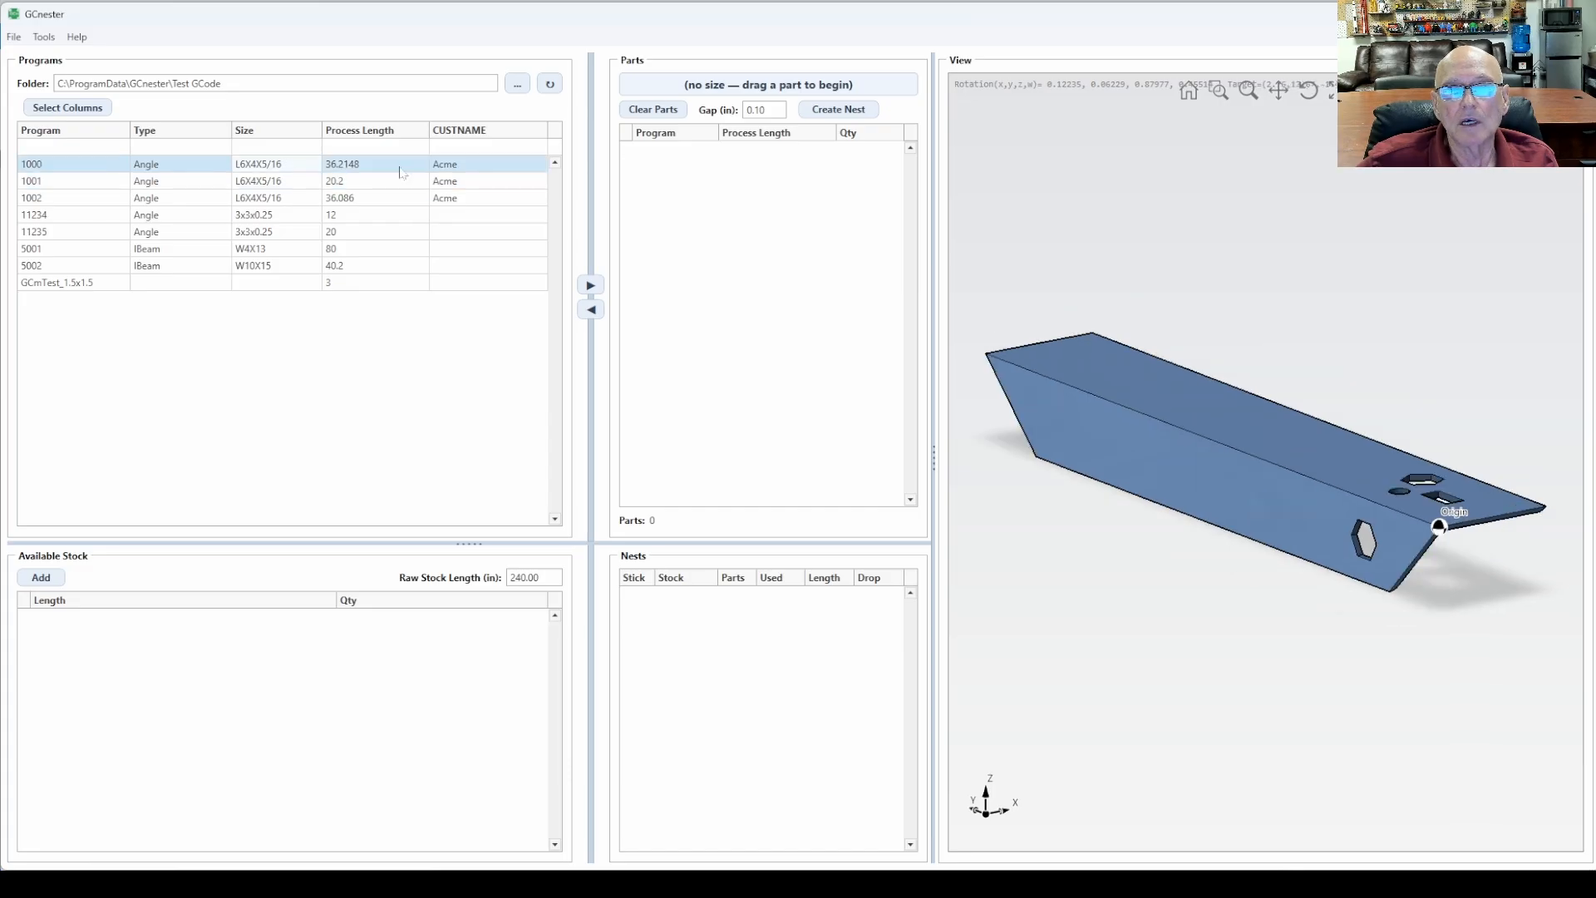
# Step: Sort the program list by CUSTNAME and filter it to show only the Acme programs
pyautogui.click(468, 133)
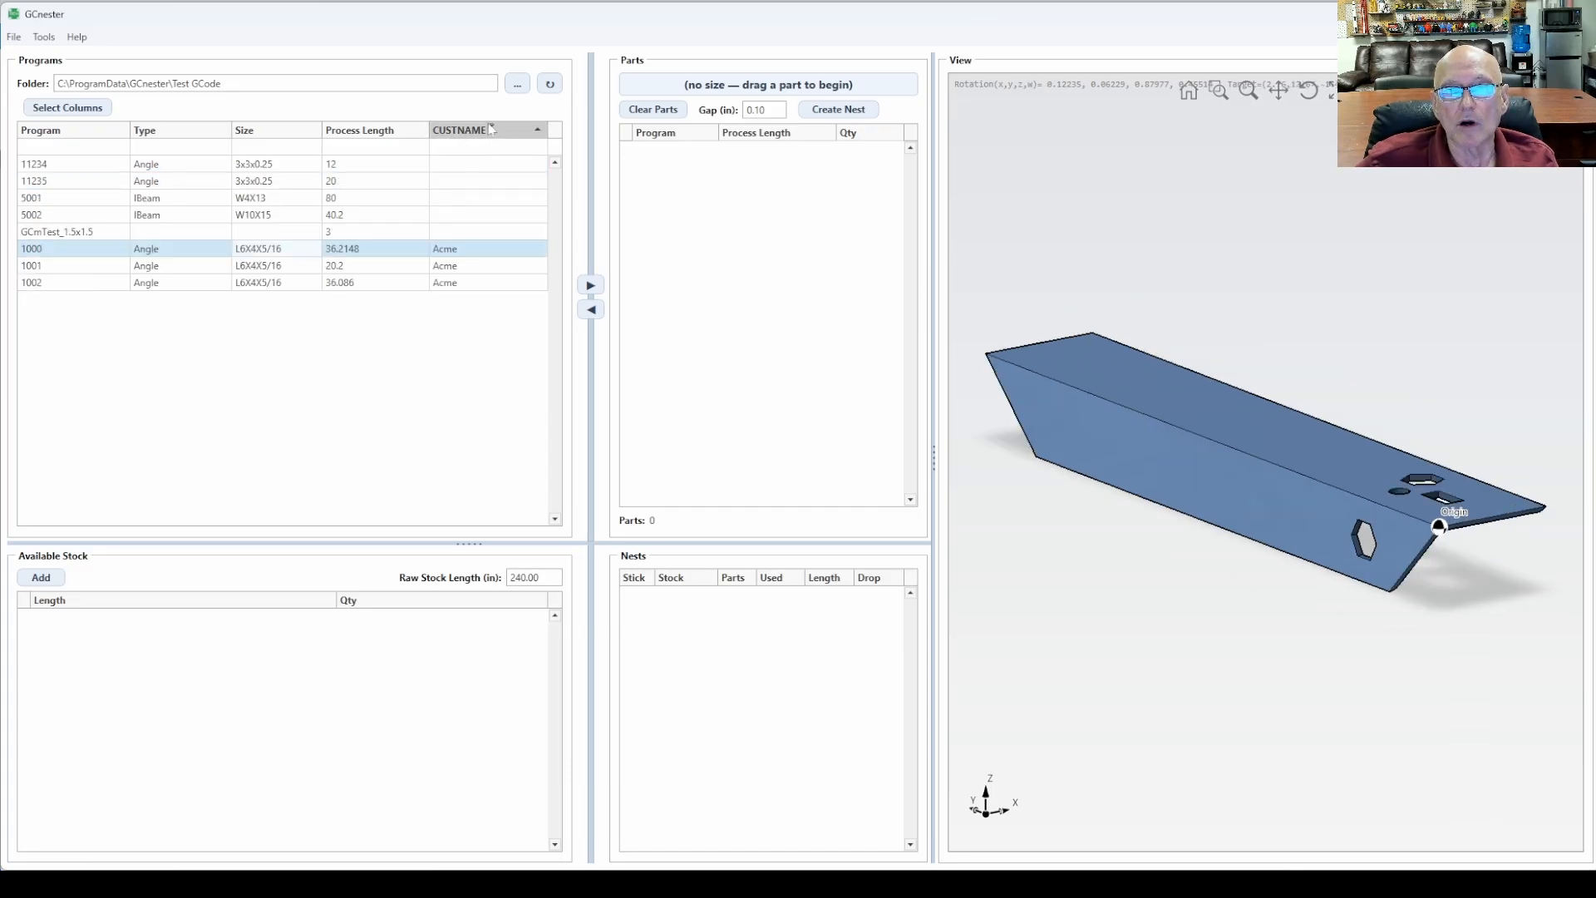
pyautogui.click(493, 129)
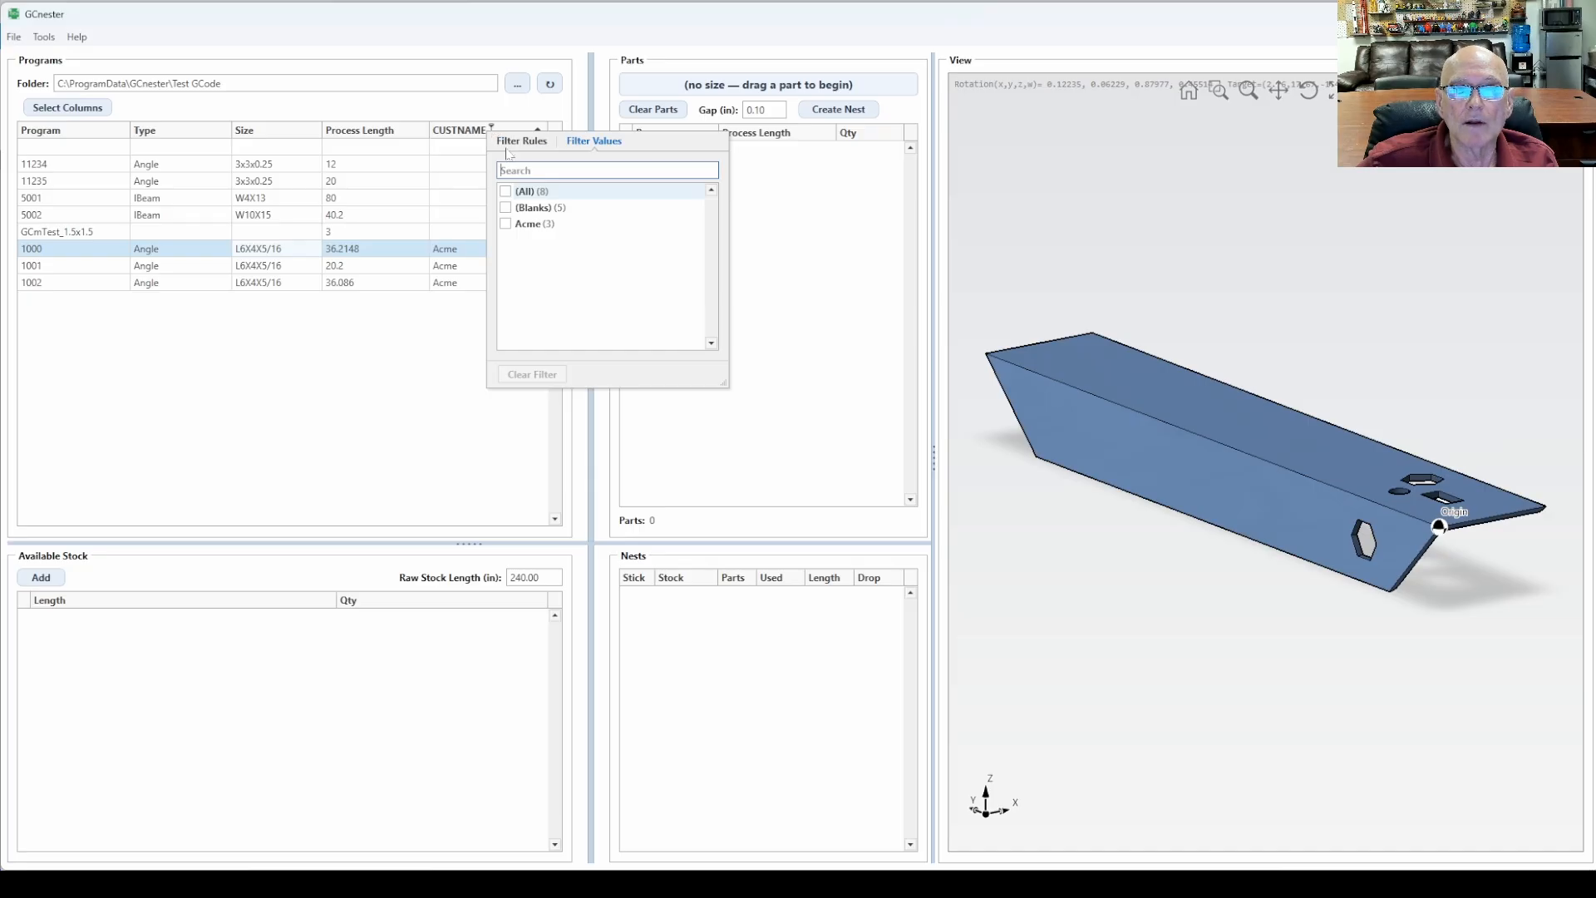
pyautogui.click(506, 223)
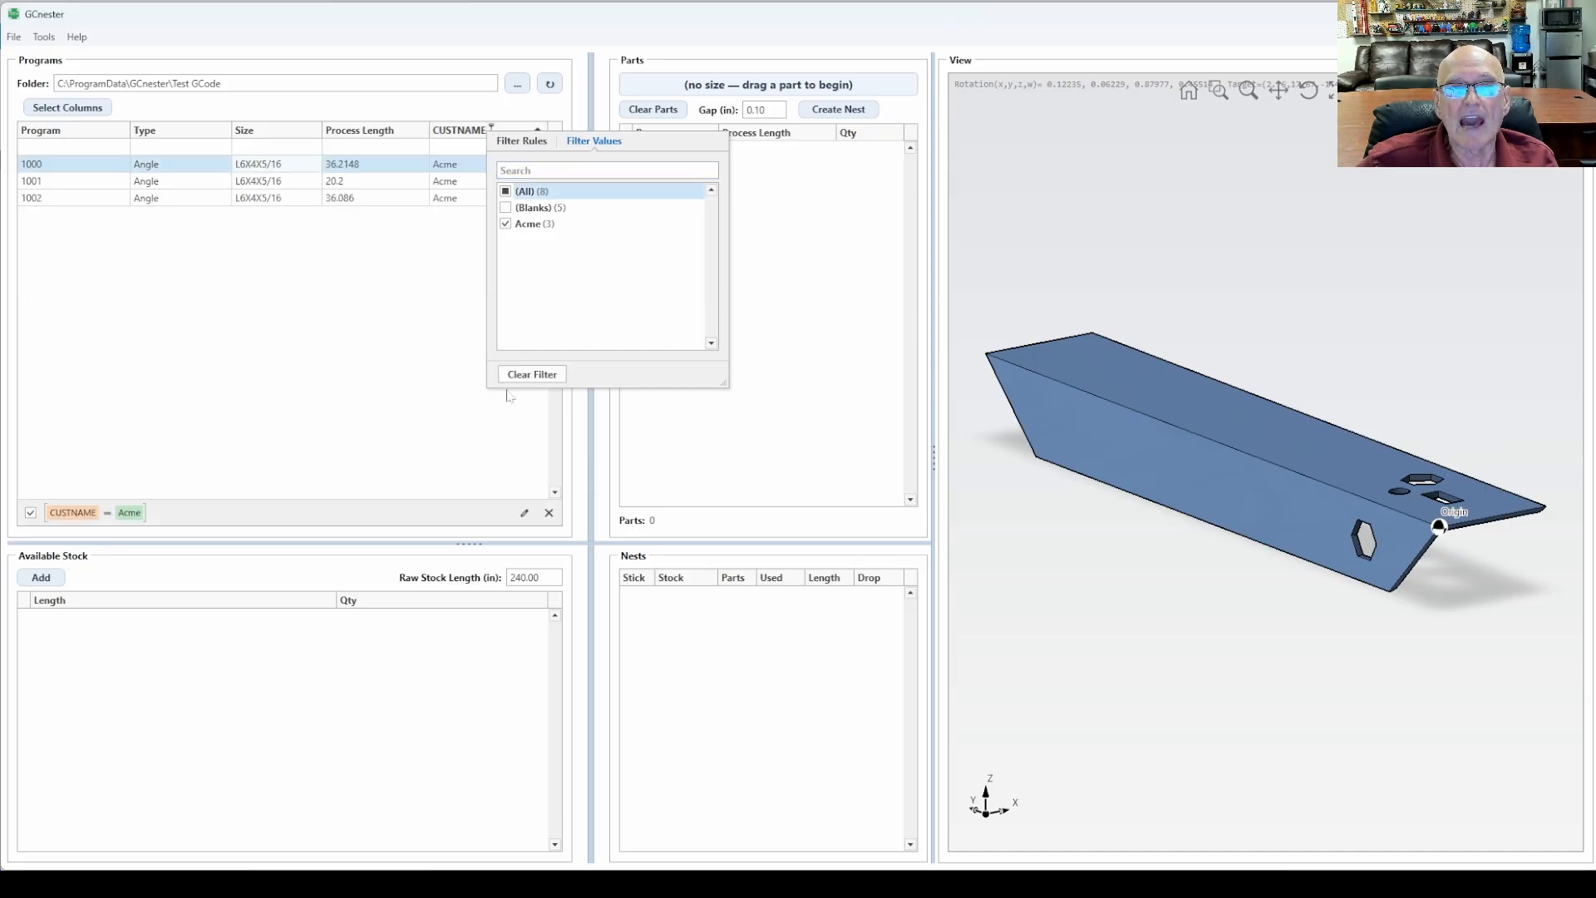
pyautogui.click(403, 349)
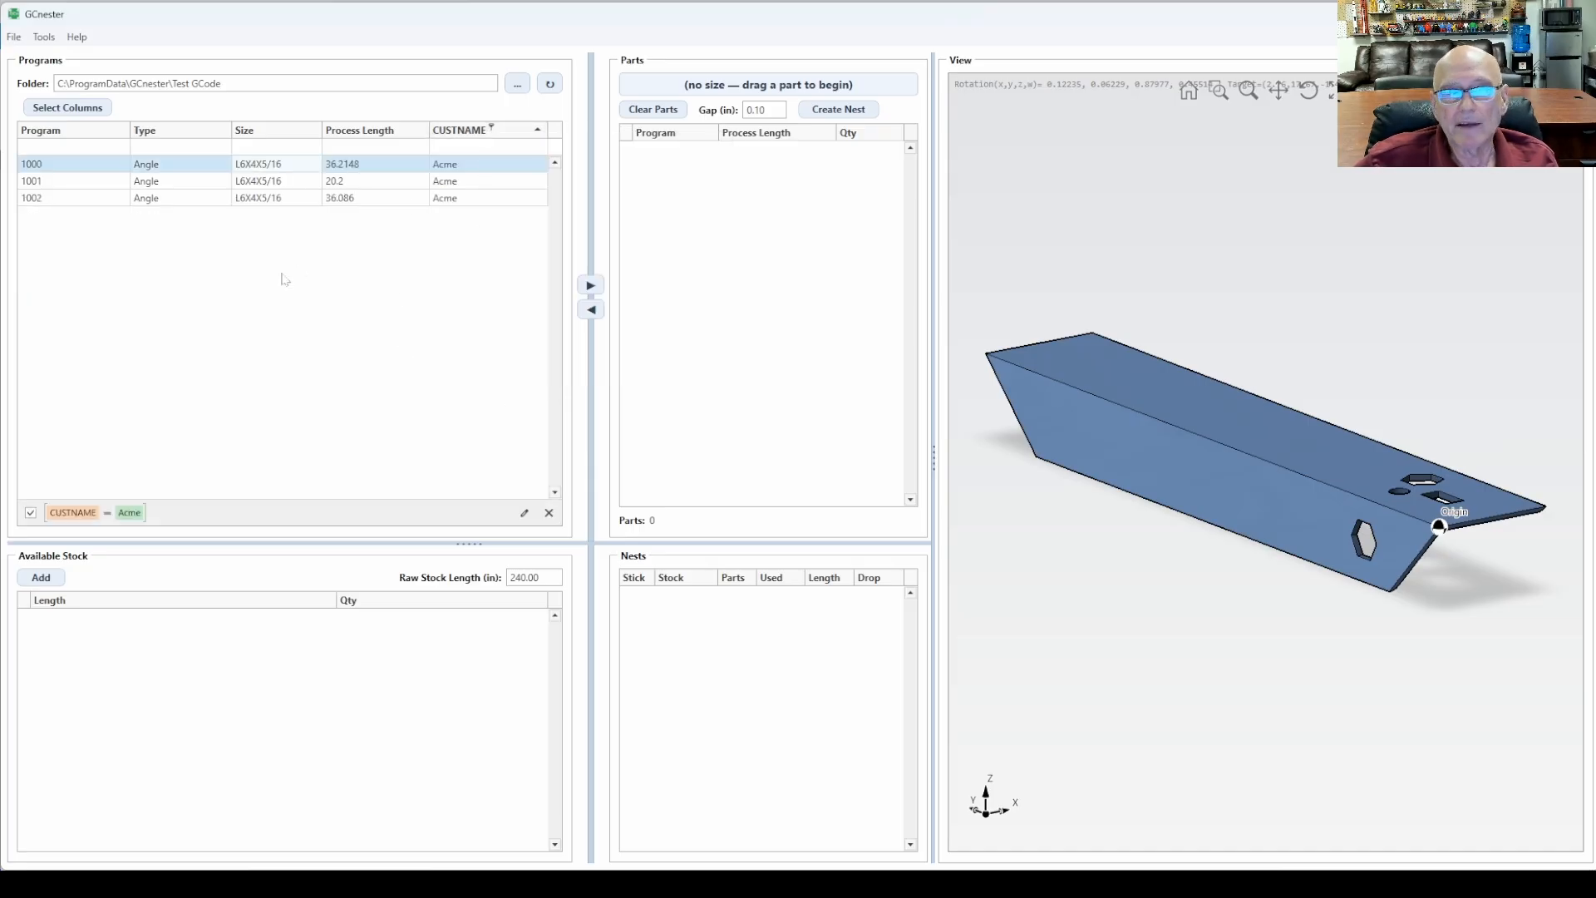
# Step: Preview the models of programs 1001 and 1002 in the filtered list and inspect the 1002 part in 3D
pyautogui.click(283, 183)
pyautogui.click(277, 200)
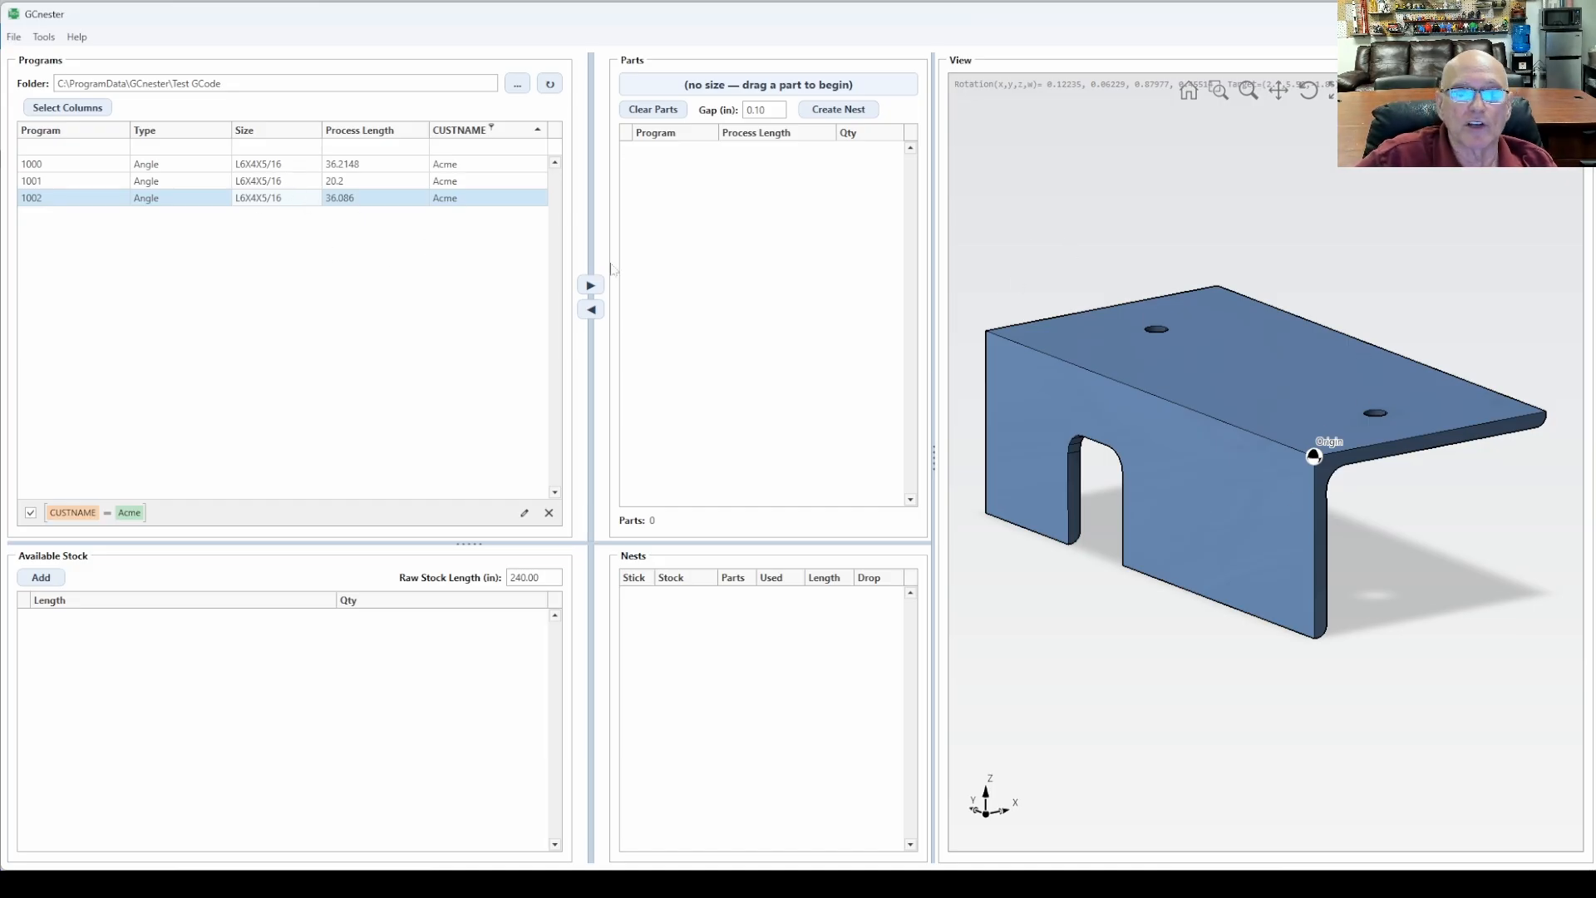
pyautogui.click(1017, 216)
pyautogui.scroll(-2, 1173, 388)
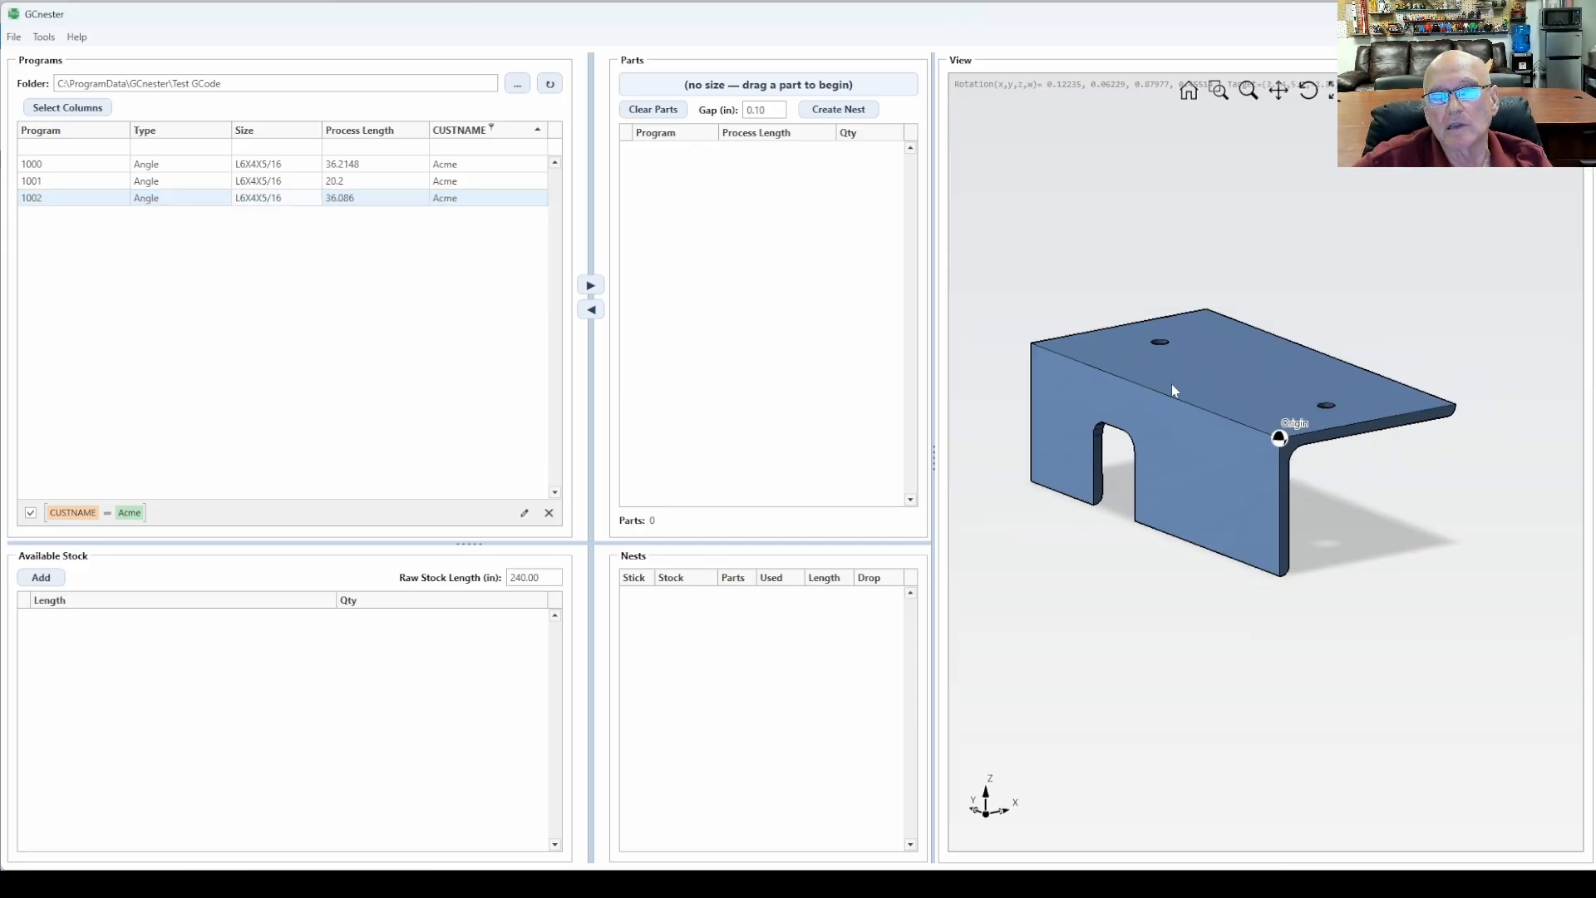
pyautogui.moveTo(1179, 440)
pyautogui.mouseDown(button='middle')
pyautogui.moveTo(1205, 443)
pyautogui.moveTo(1194, 451)
pyautogui.mouseUp(button='middle')
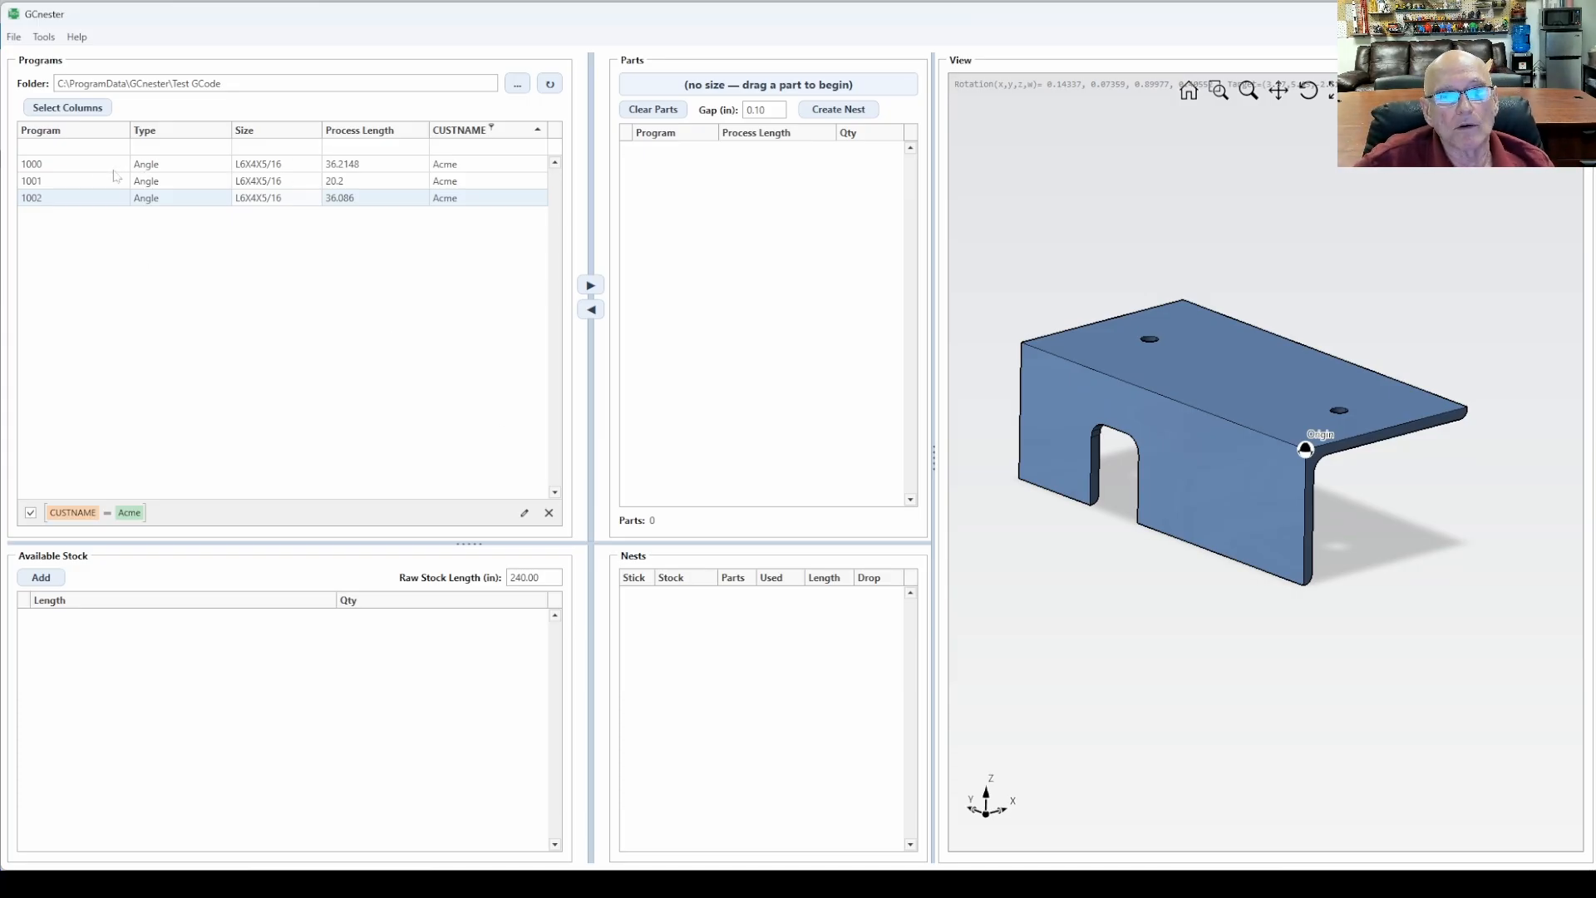
# Step: Add programs 1000, 1001 and 1002 together to the parts list for nesting
pyautogui.keyDown('ctrl'); pyautogui.click(51, 165); pyautogui.keyUp('ctrl')
pyautogui.keyDown('ctrl'); pyautogui.click(50, 181); pyautogui.keyUp('ctrl')
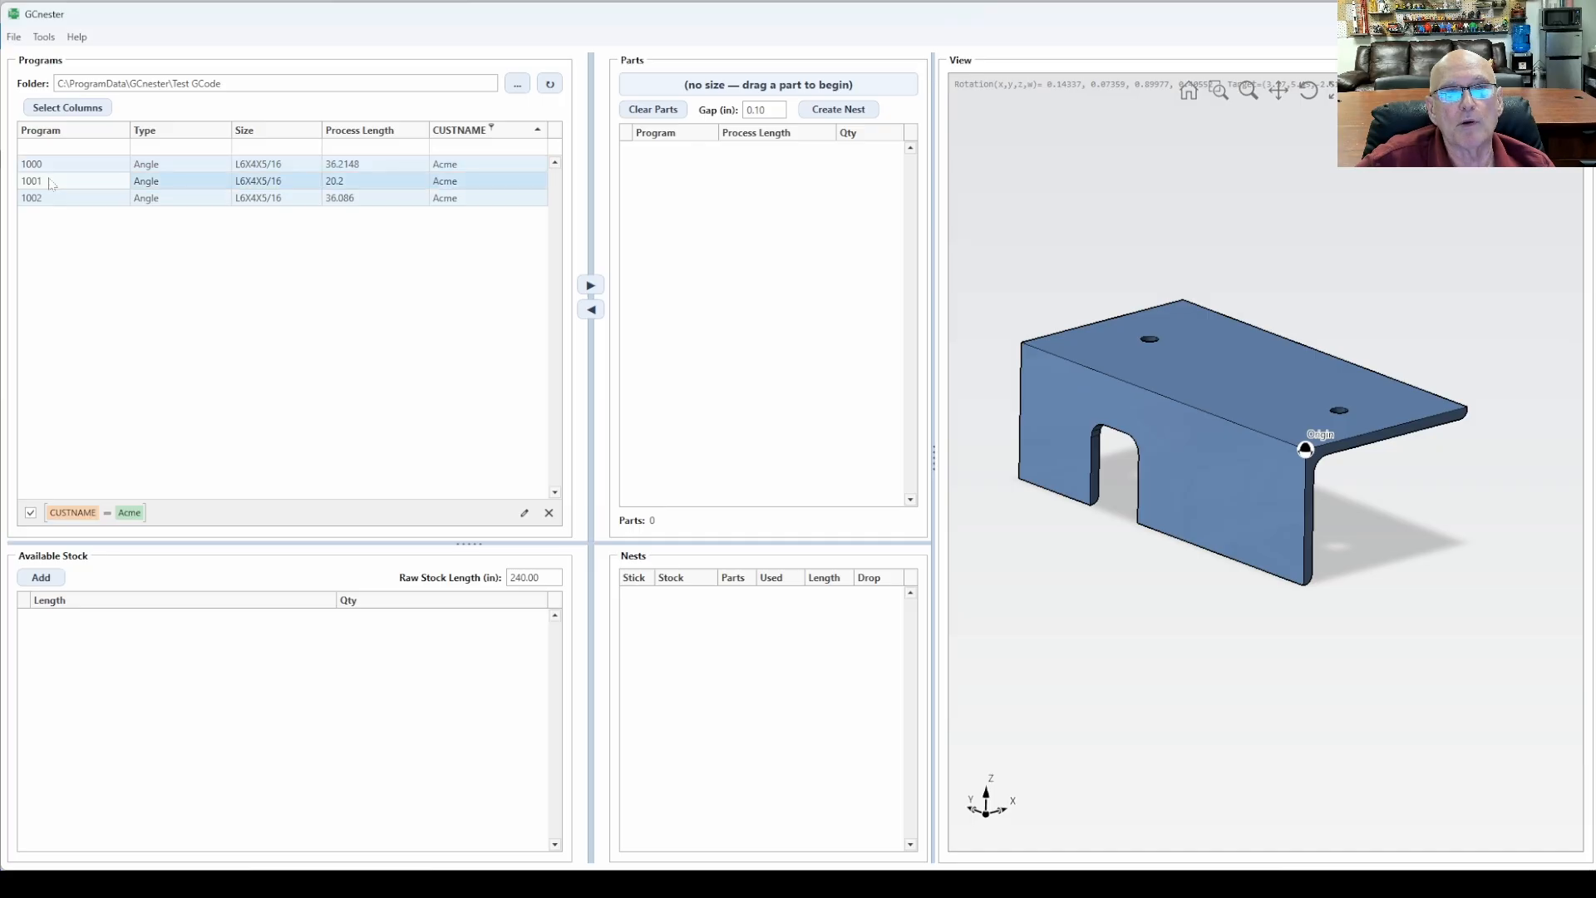
pyautogui.click(590, 286)
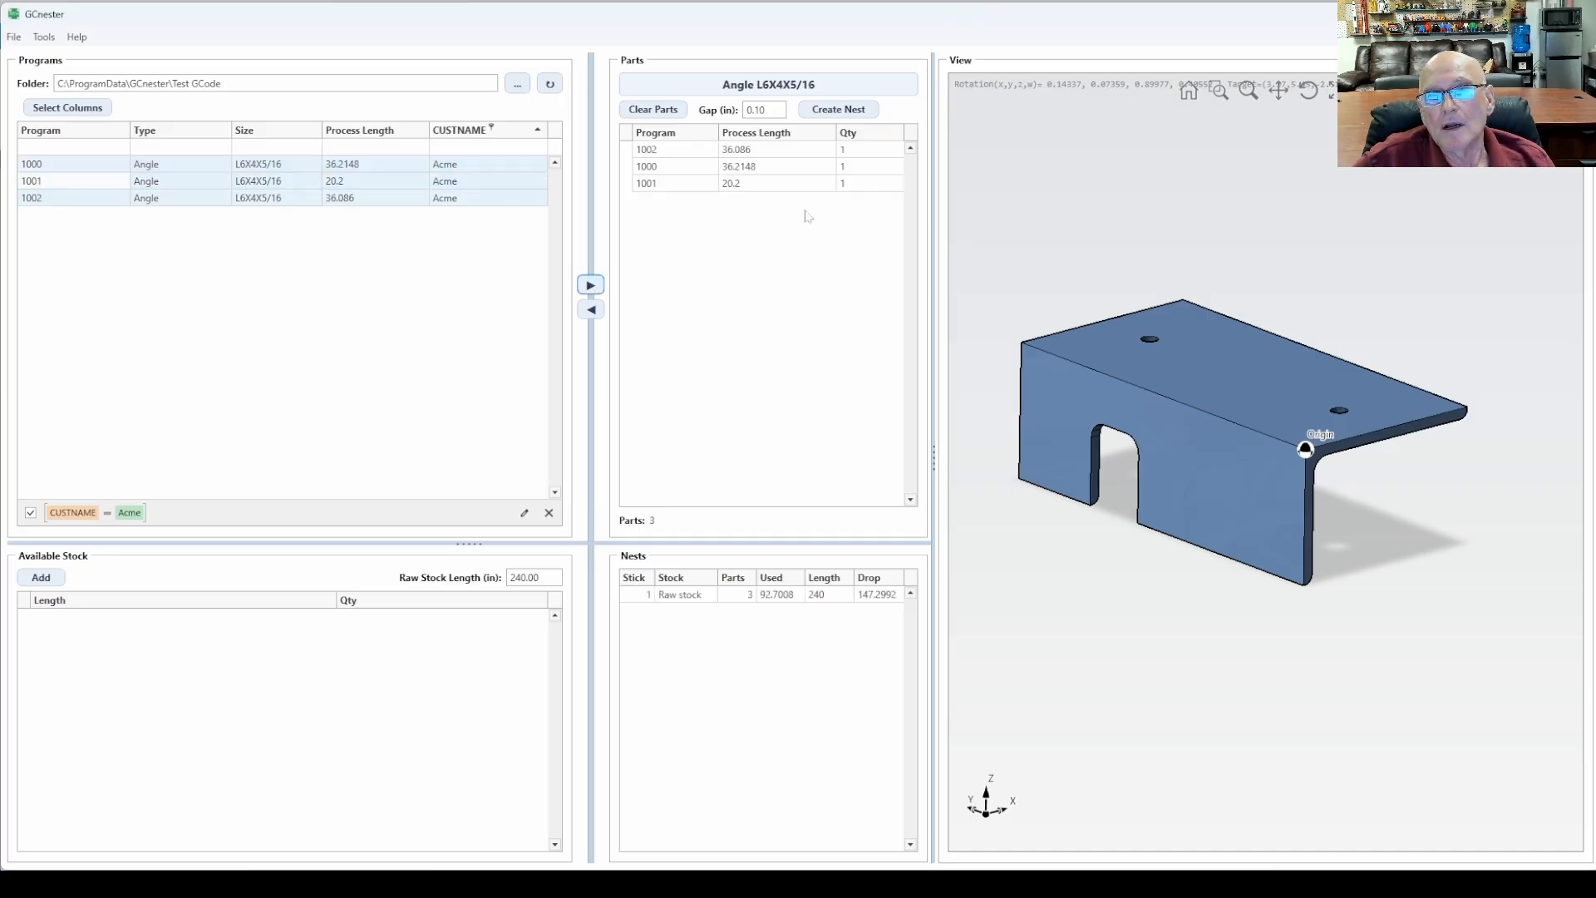
# Step: Set the quantity of part 1000 in the parts list to 3
pyautogui.click(865, 169)
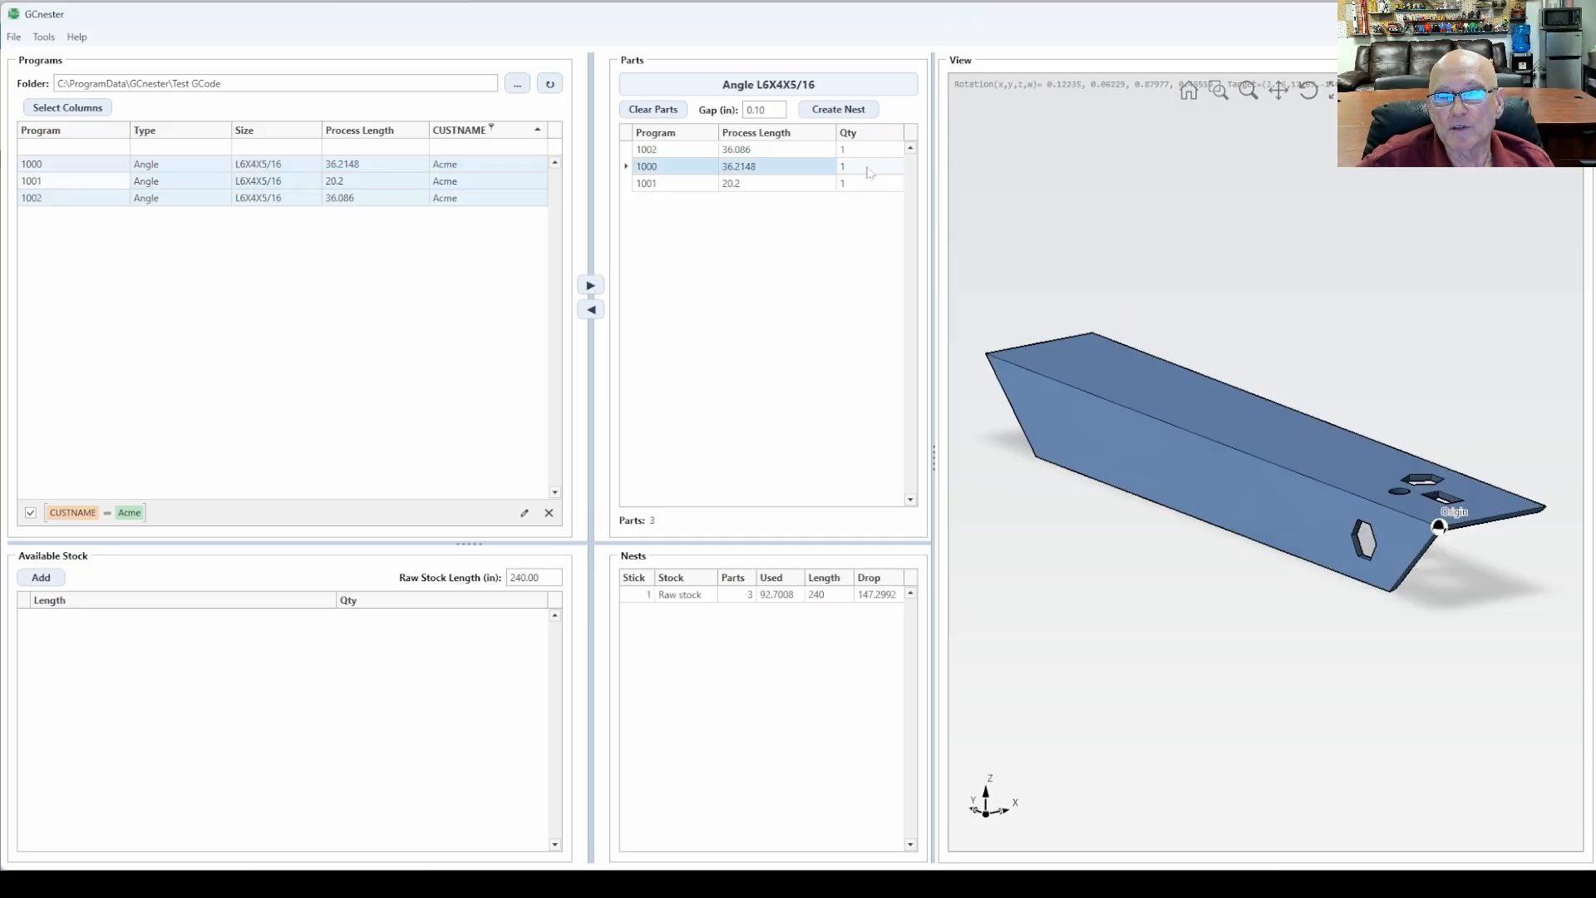
pyautogui.click(871, 170)
pyautogui.click(866, 168)
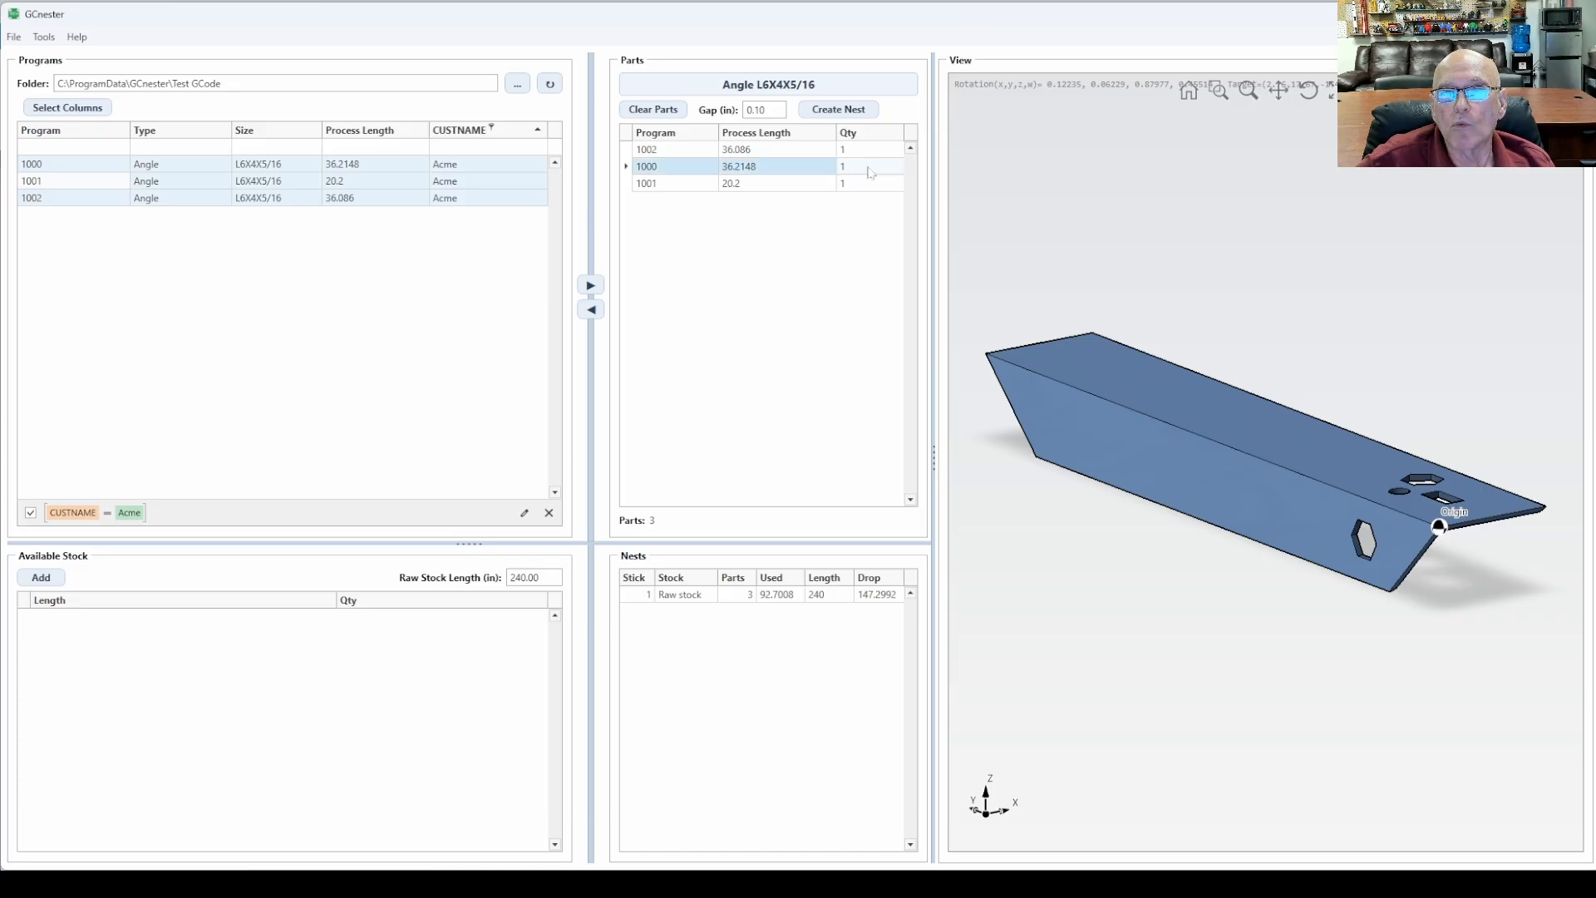
pyautogui.click(854, 168)
pyautogui.click(855, 172)
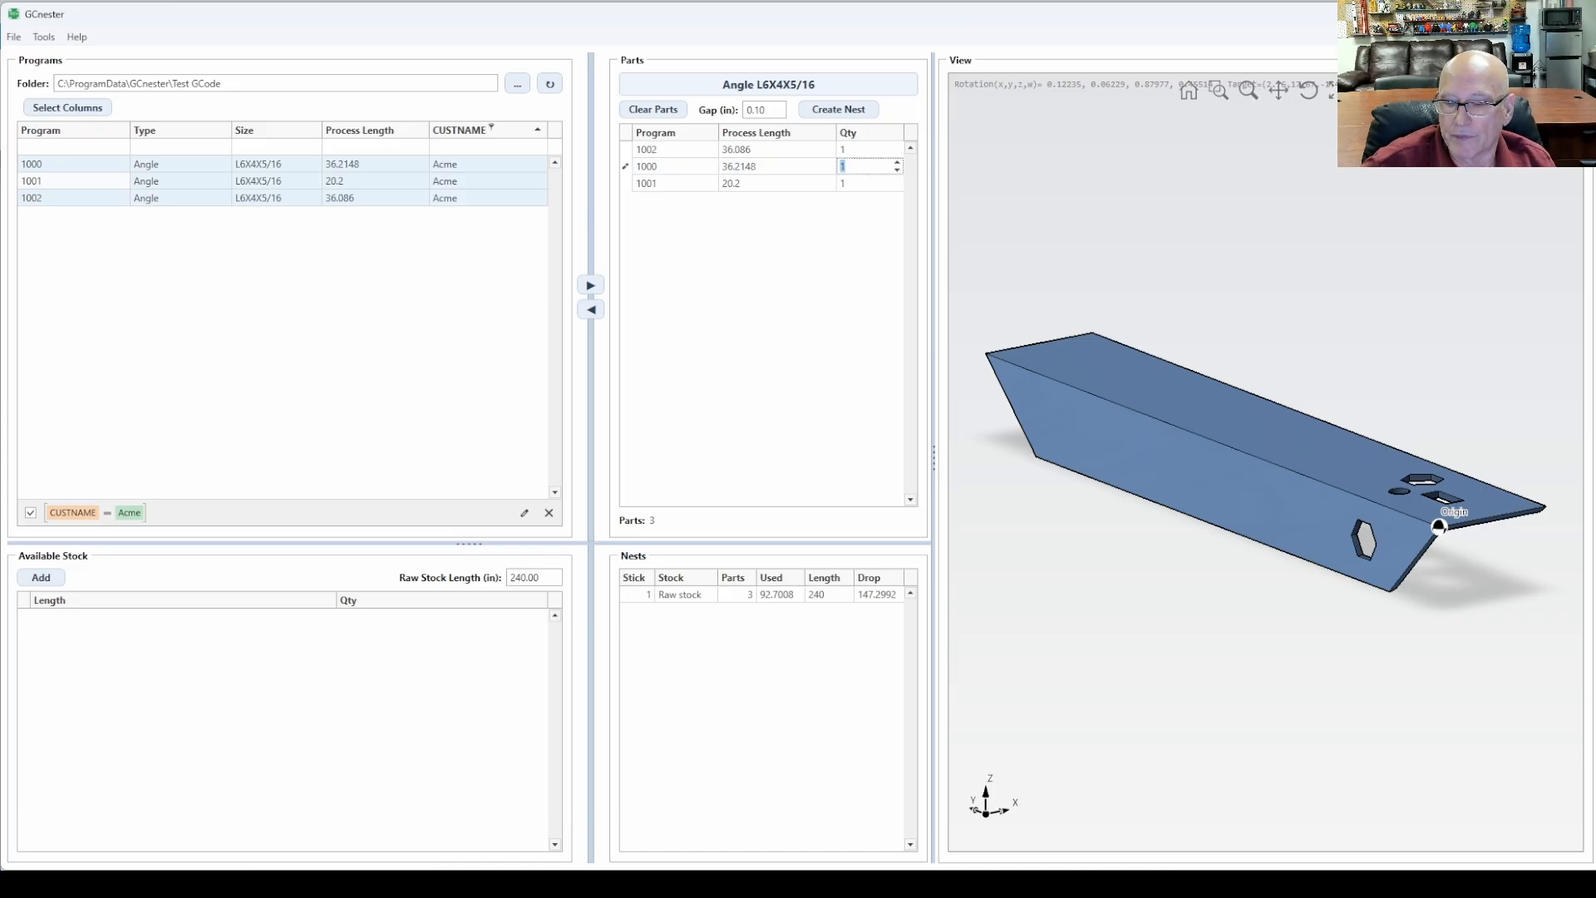
pyautogui.write('3')
pyautogui.press('Return')
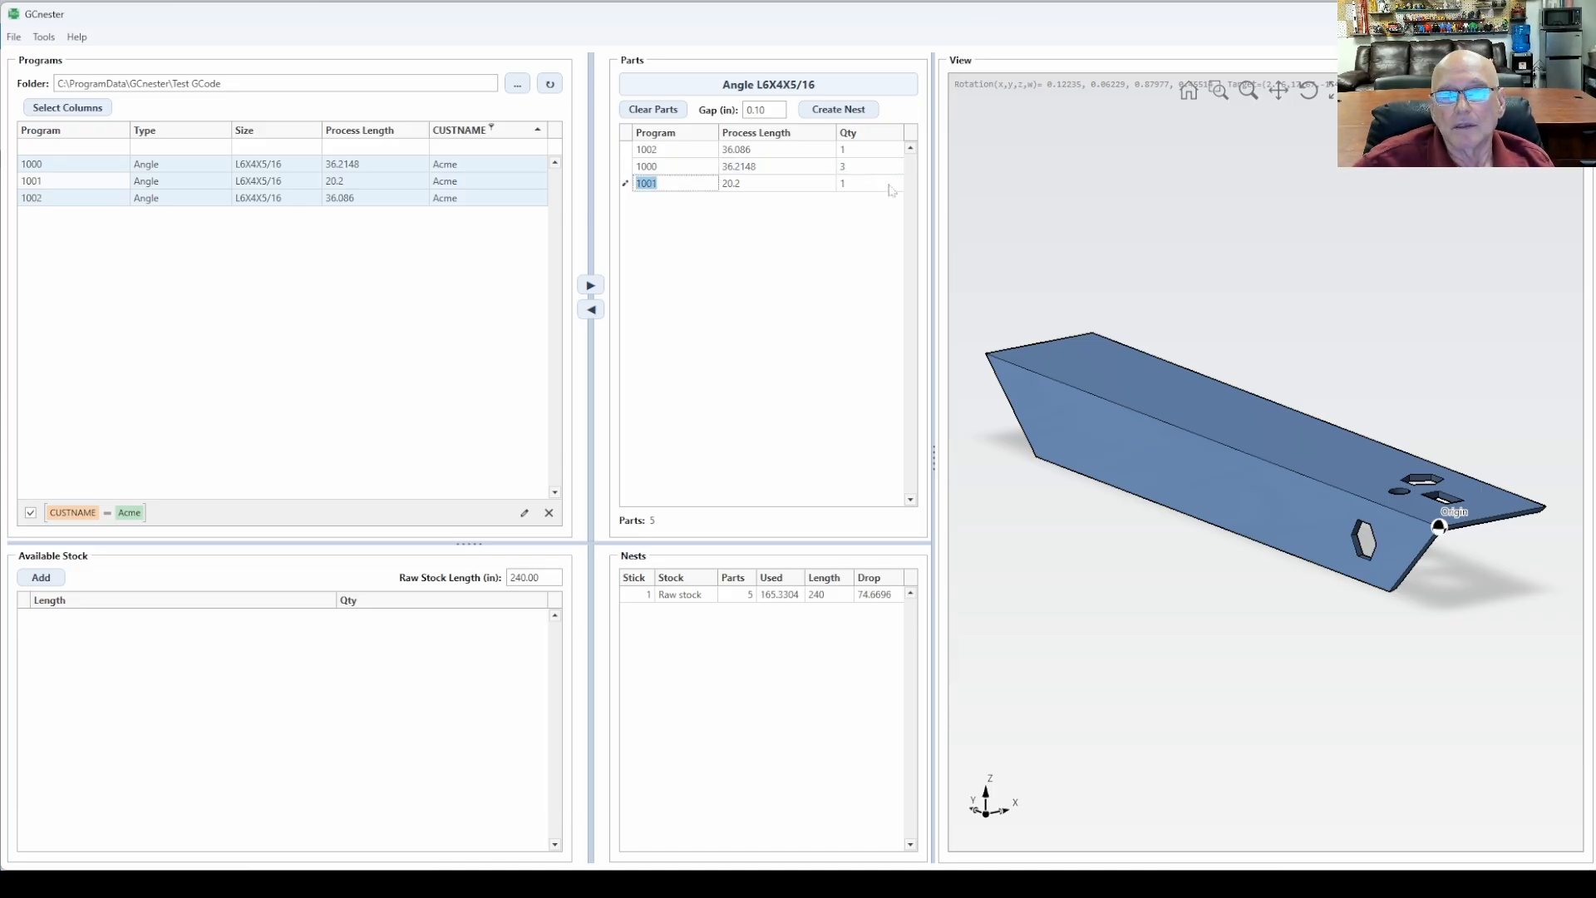
# Step: Set the quantity of part 1001 in the parts list to 4
pyautogui.click(870, 193)
pyautogui.click(897, 180)
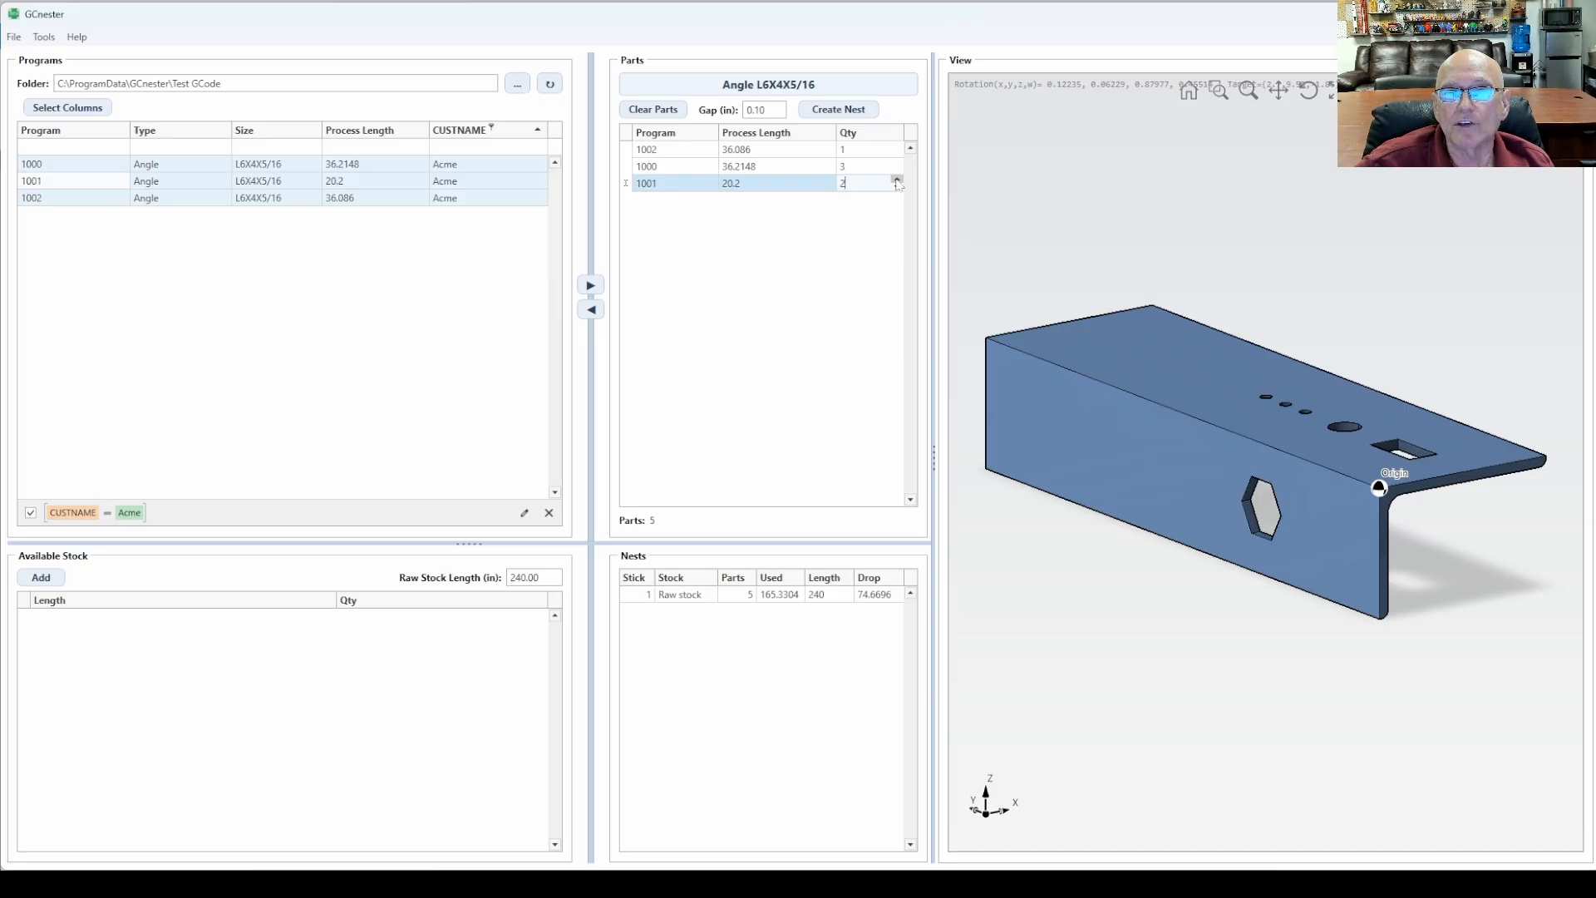
pyautogui.click(897, 180)
pyautogui.click(897, 179)
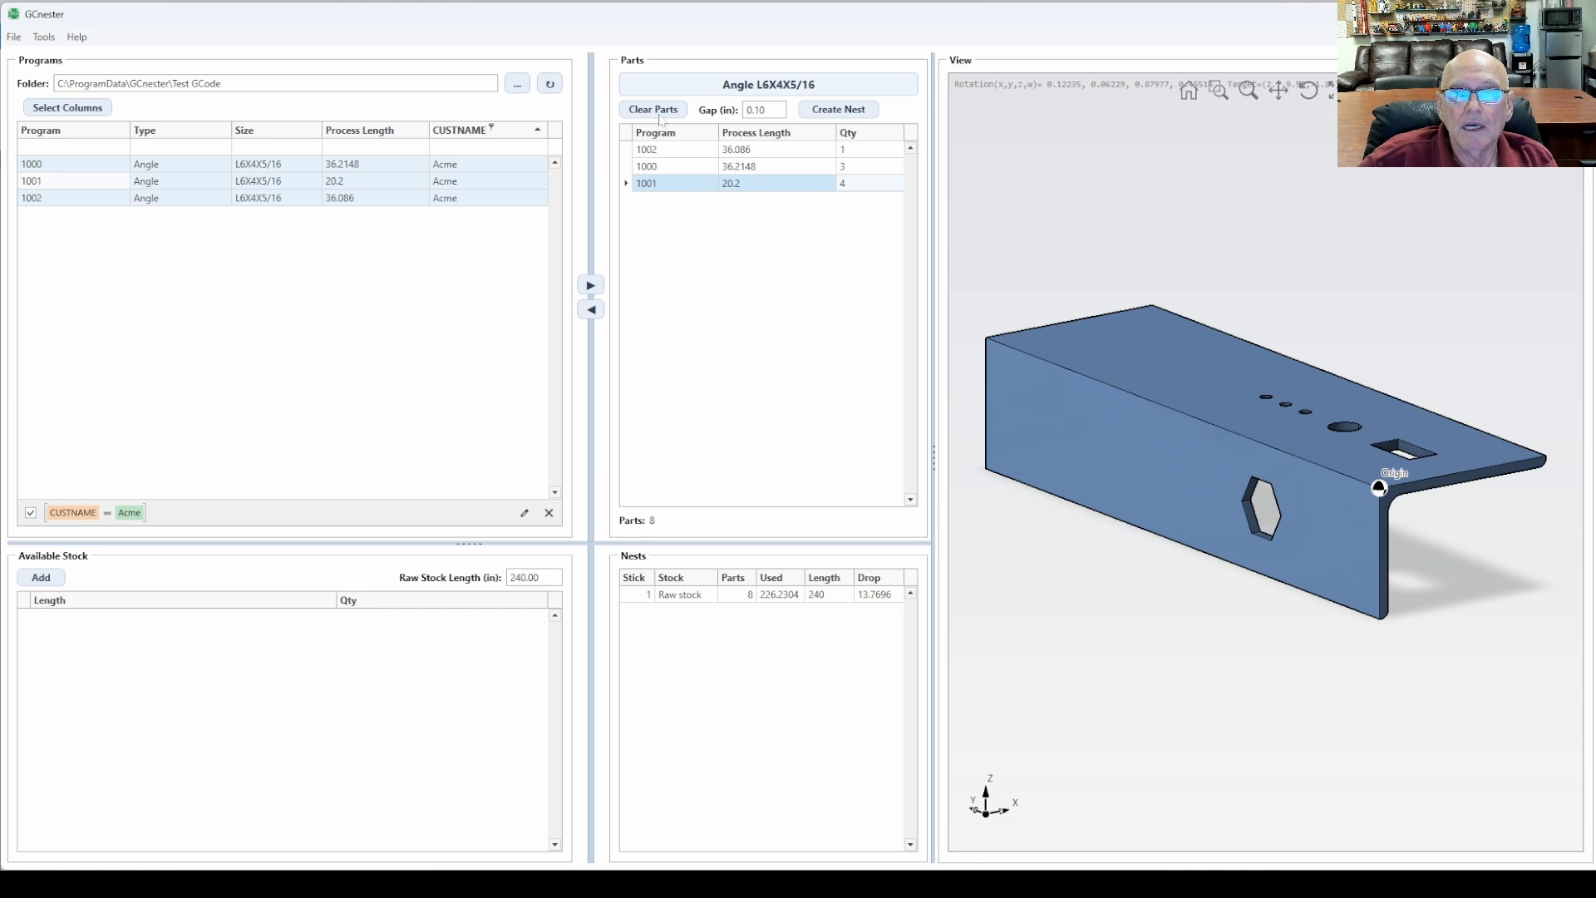
# Step: Widen the Parts and Nests area and examine the gap and raw stock length settings
pyautogui.moveTo(767, 109); pyautogui.dragTo(739, 111)
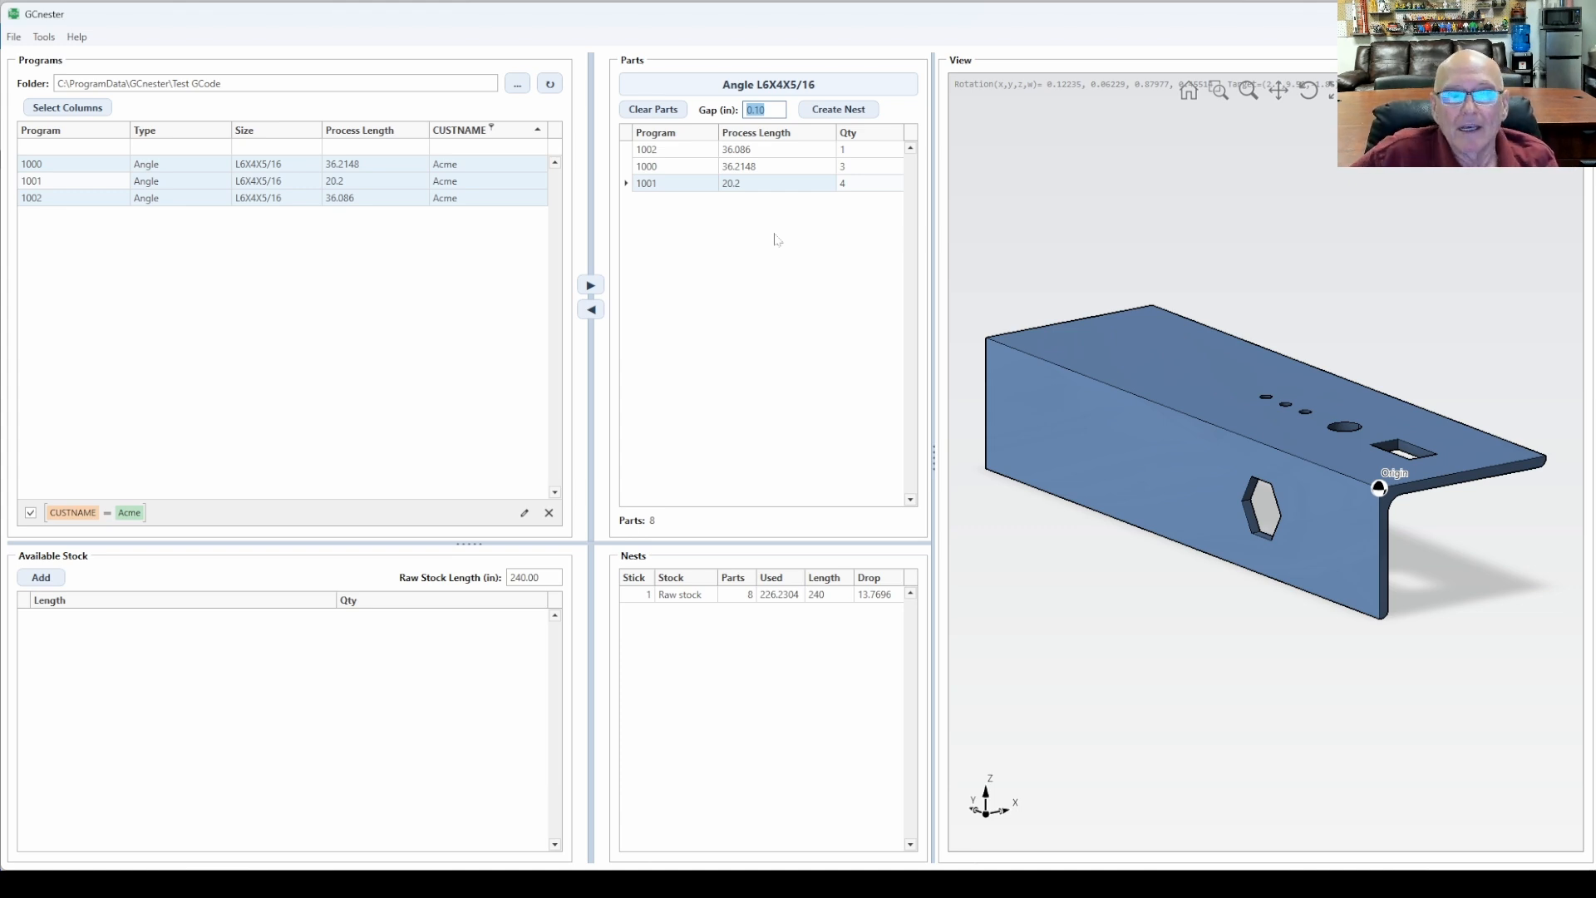
pyautogui.moveTo(591, 249); pyautogui.dragTo(510, 253)
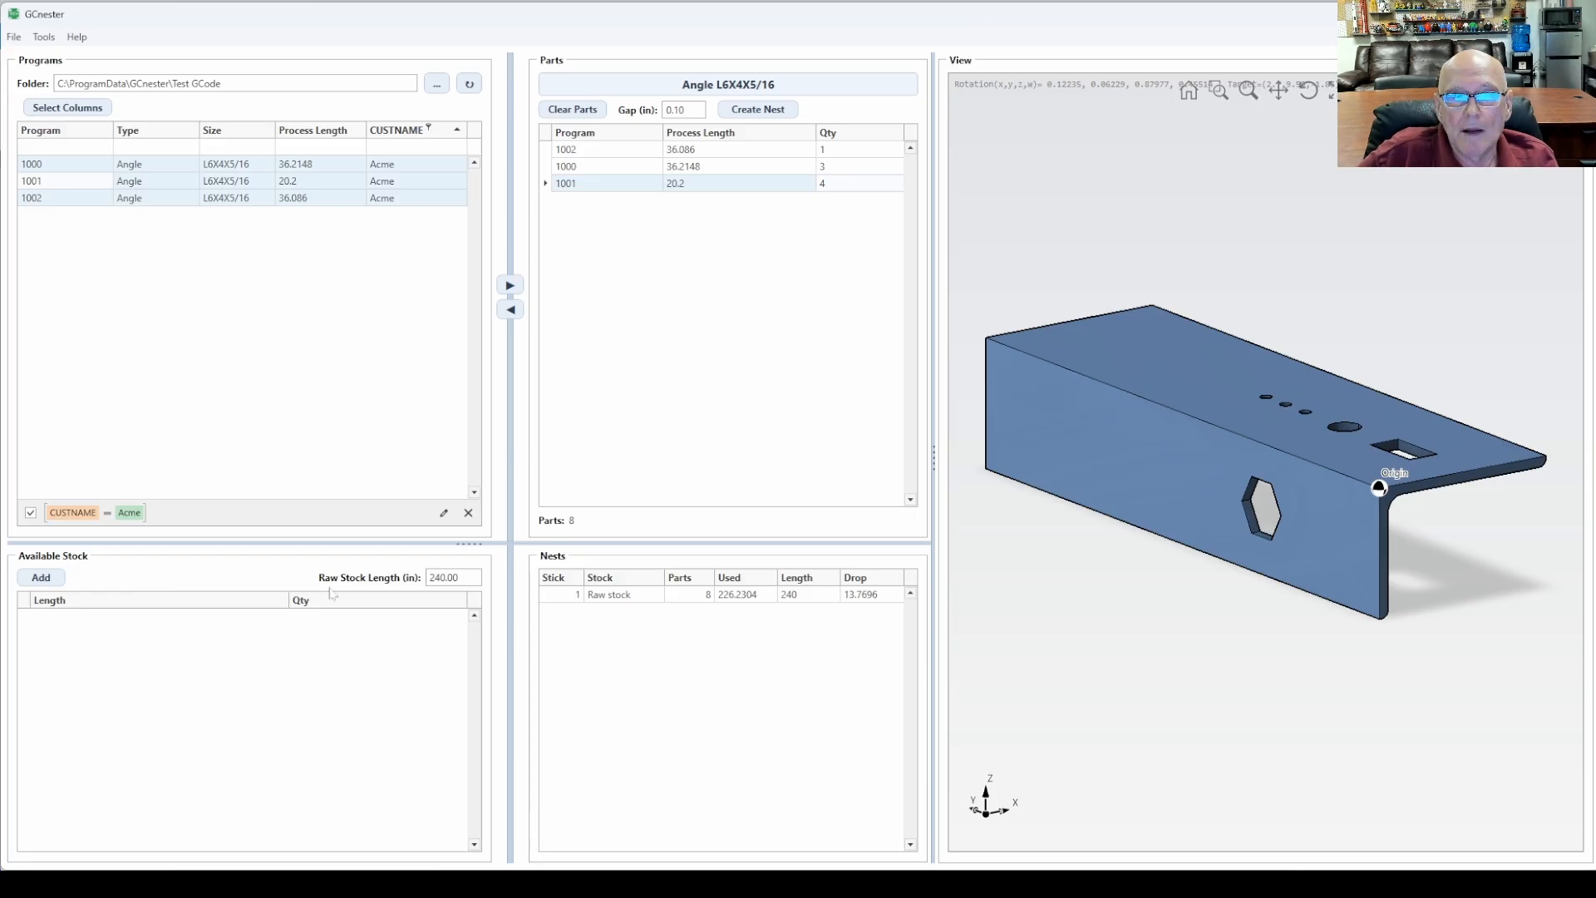
pyautogui.doubleClick(440, 577)
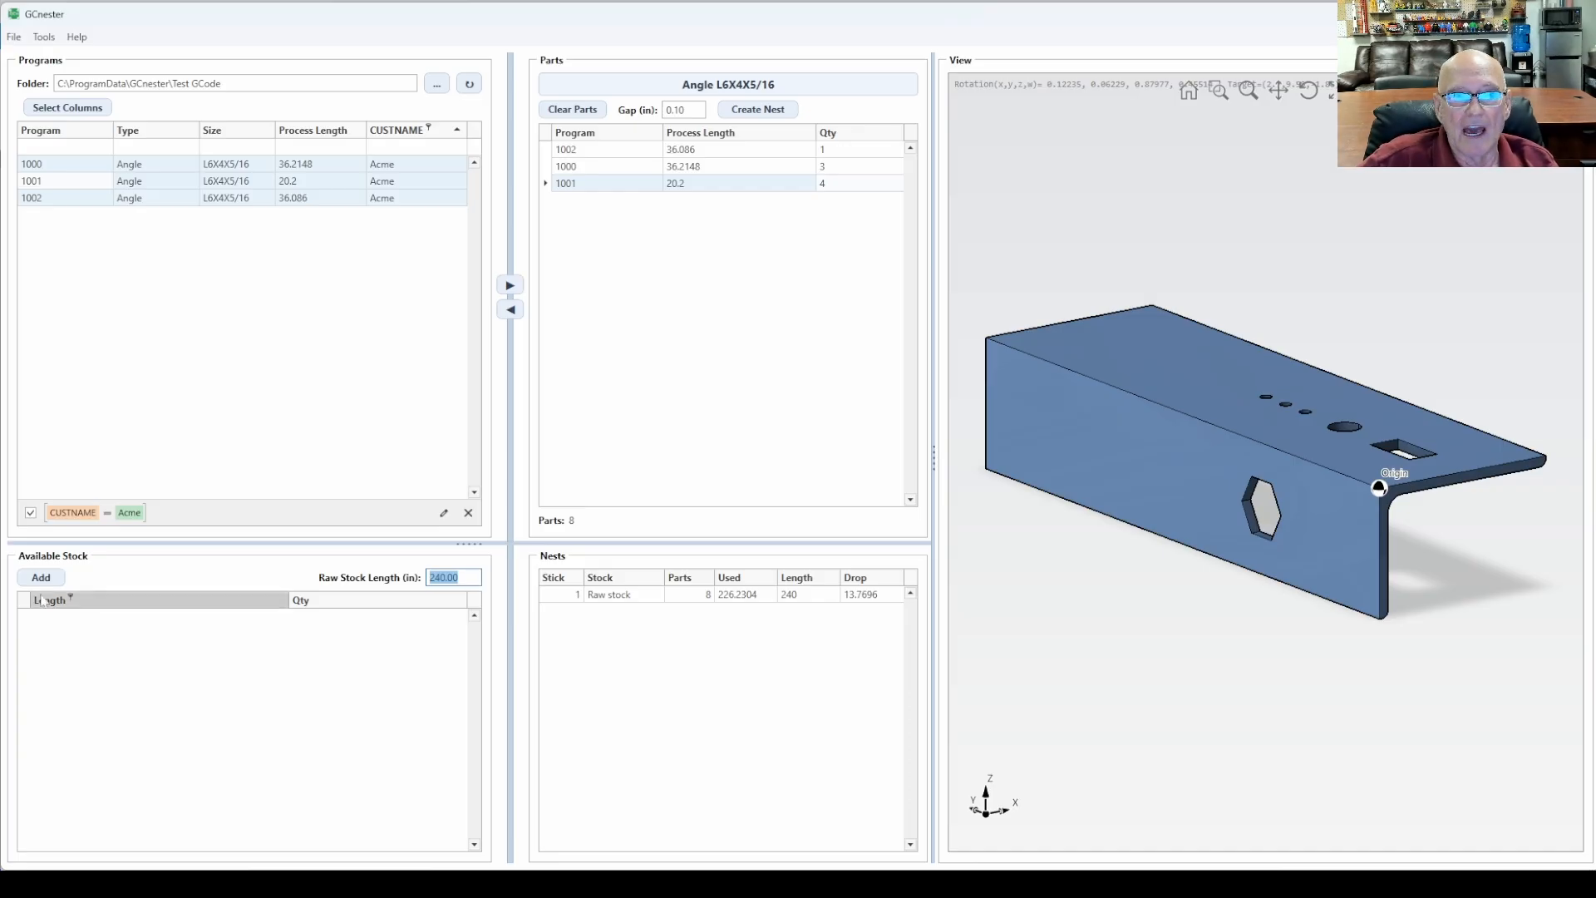
# Step: Add an available stock piece 48 in long and create the nest for the listed parts
pyautogui.click(39, 580)
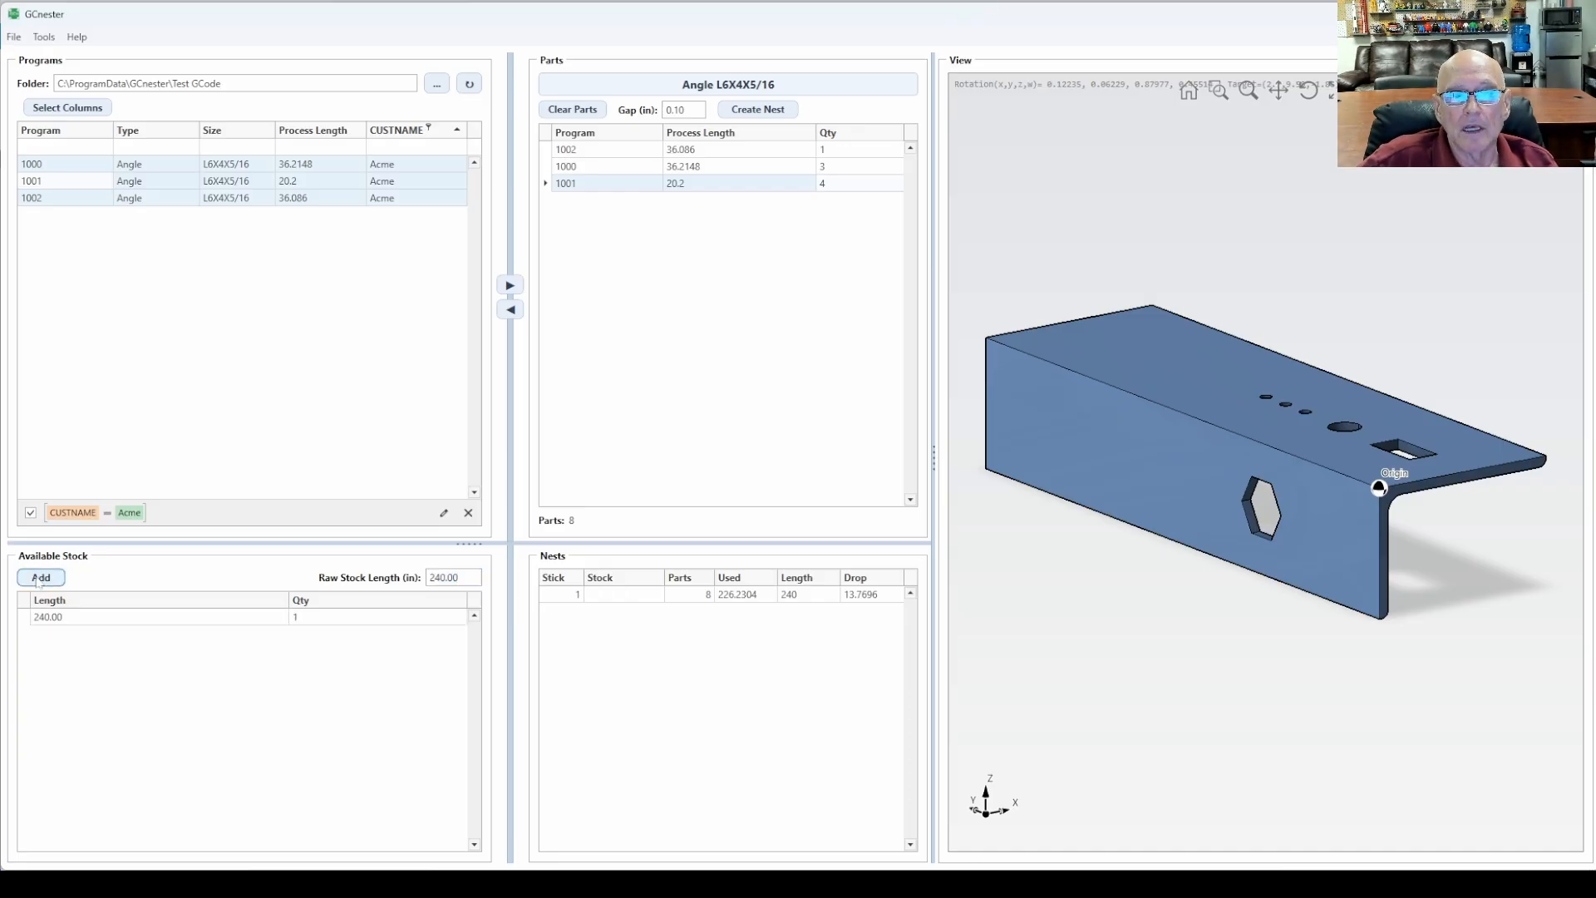
pyautogui.click(52, 617)
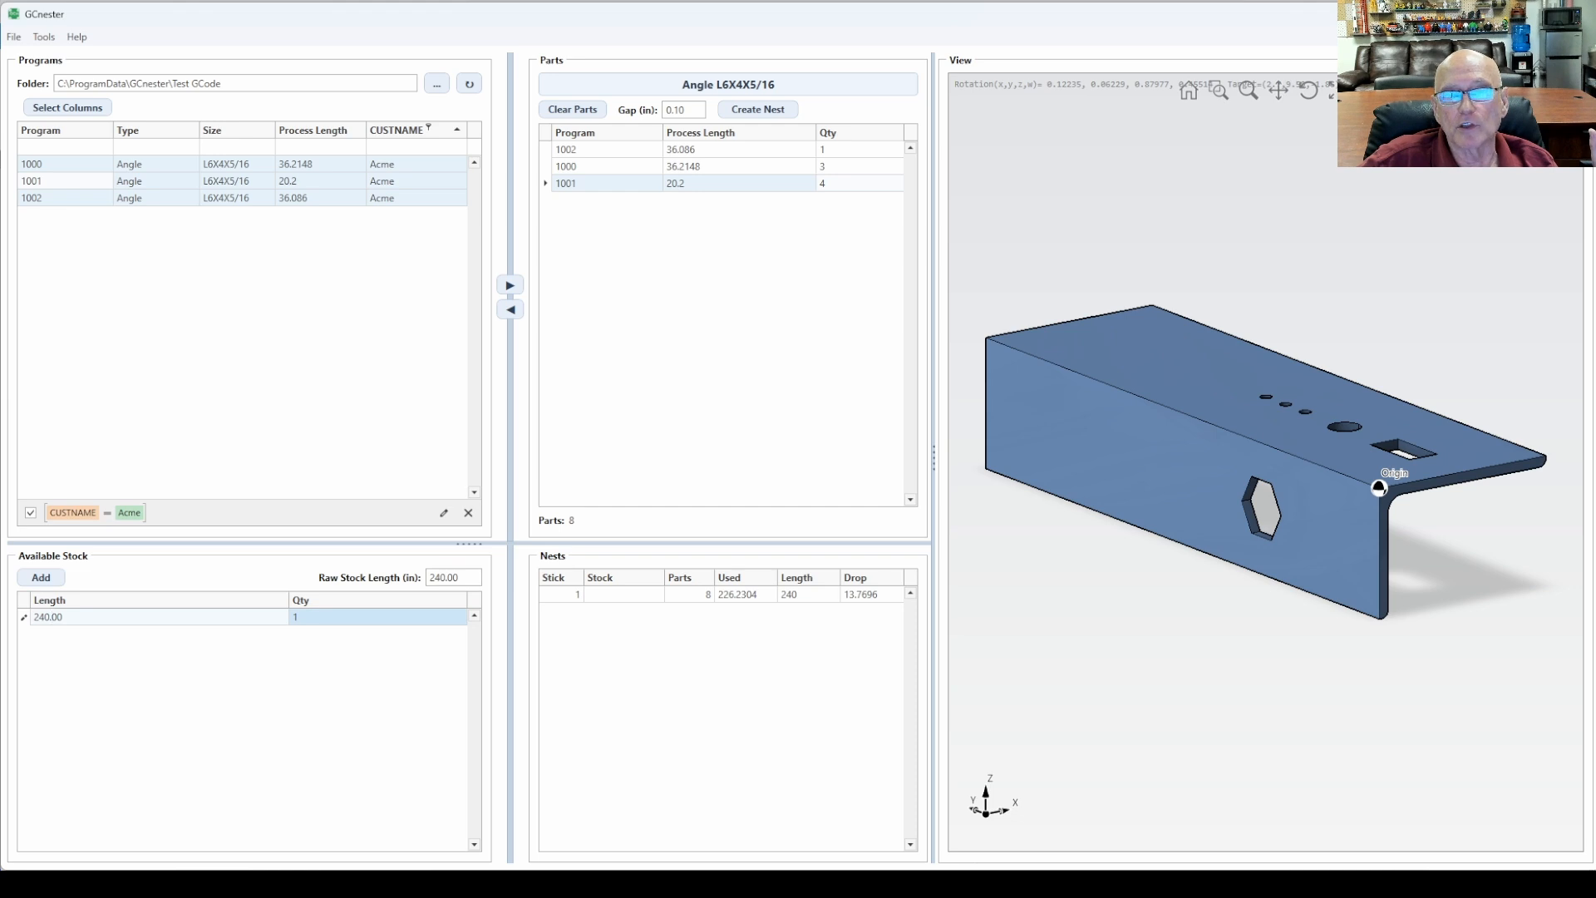
pyautogui.doubleClick(48, 617)
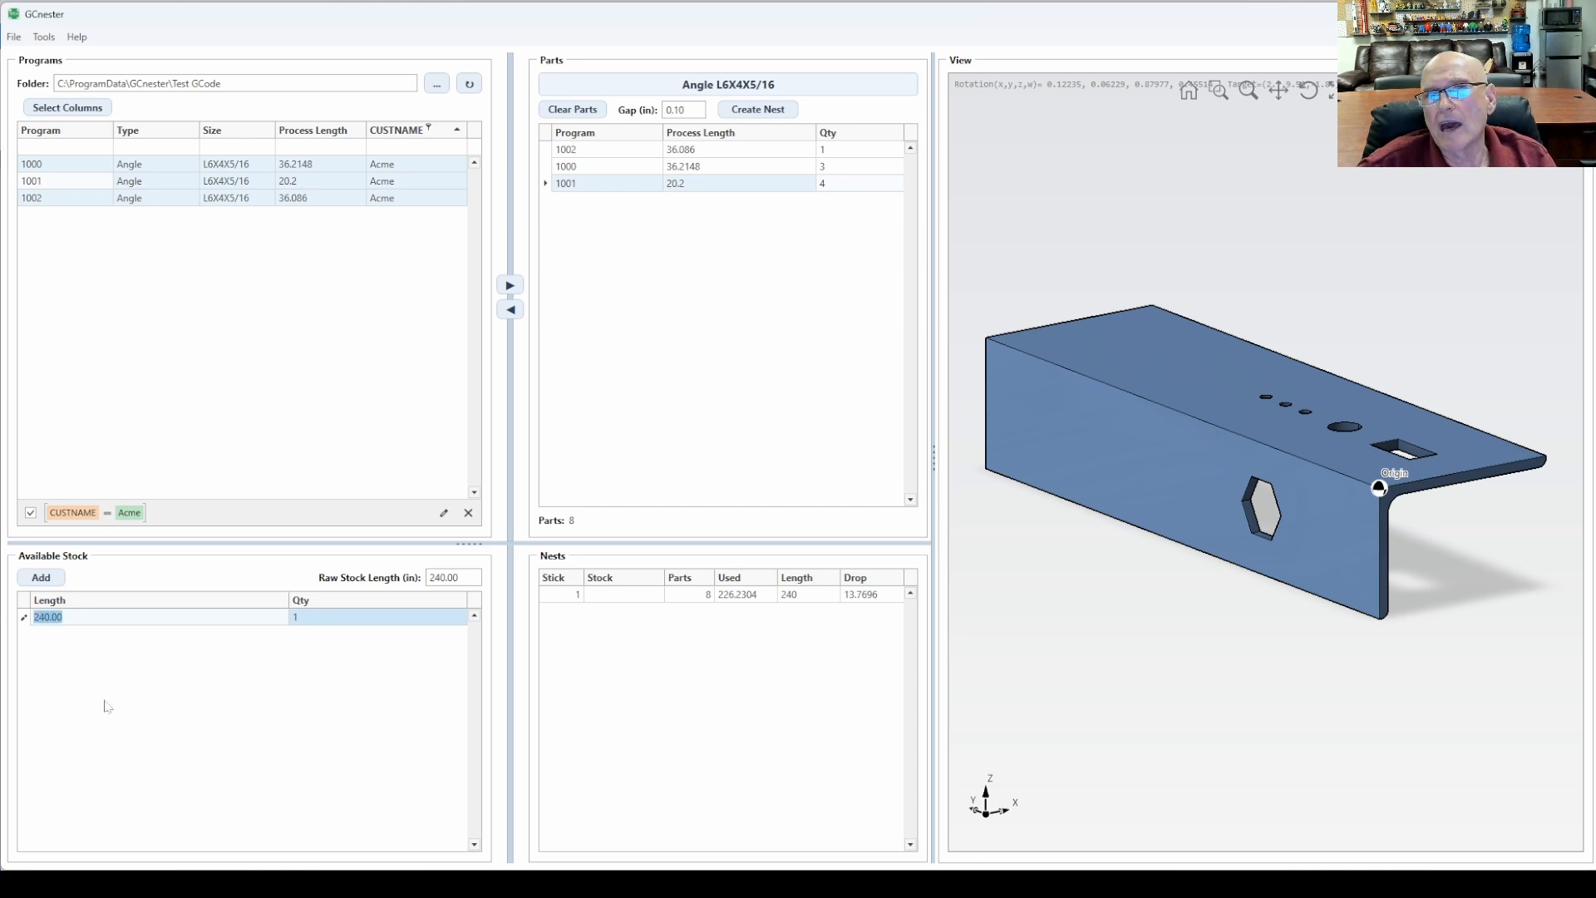
pyautogui.write('48')
pyautogui.press('Tab')
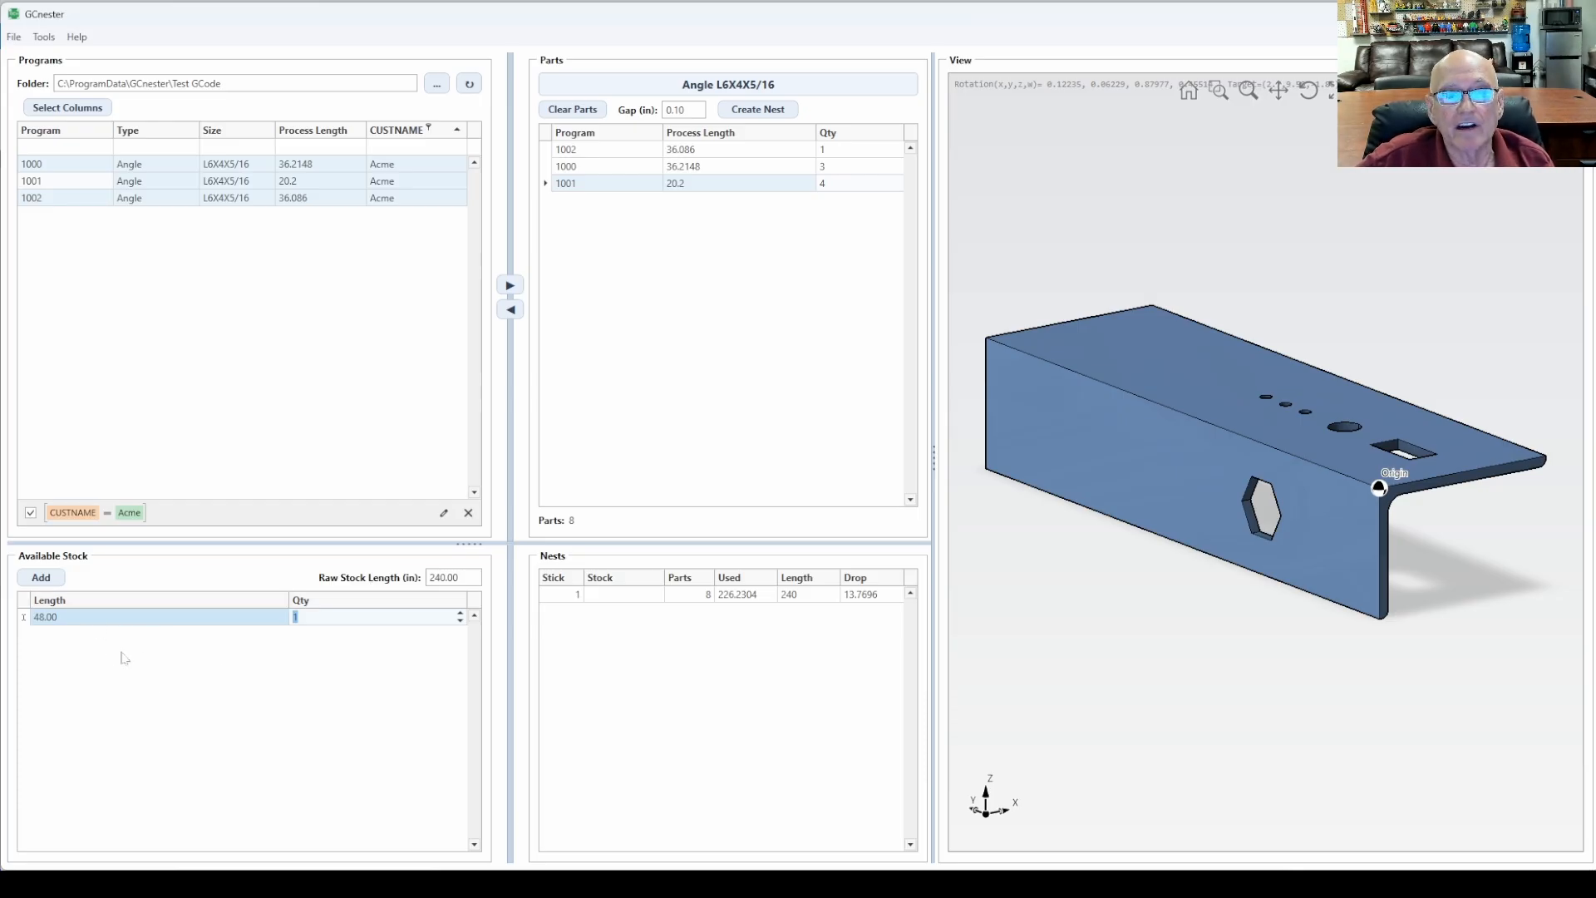
pyautogui.moveTo(469, 579); pyautogui.dragTo(399, 578)
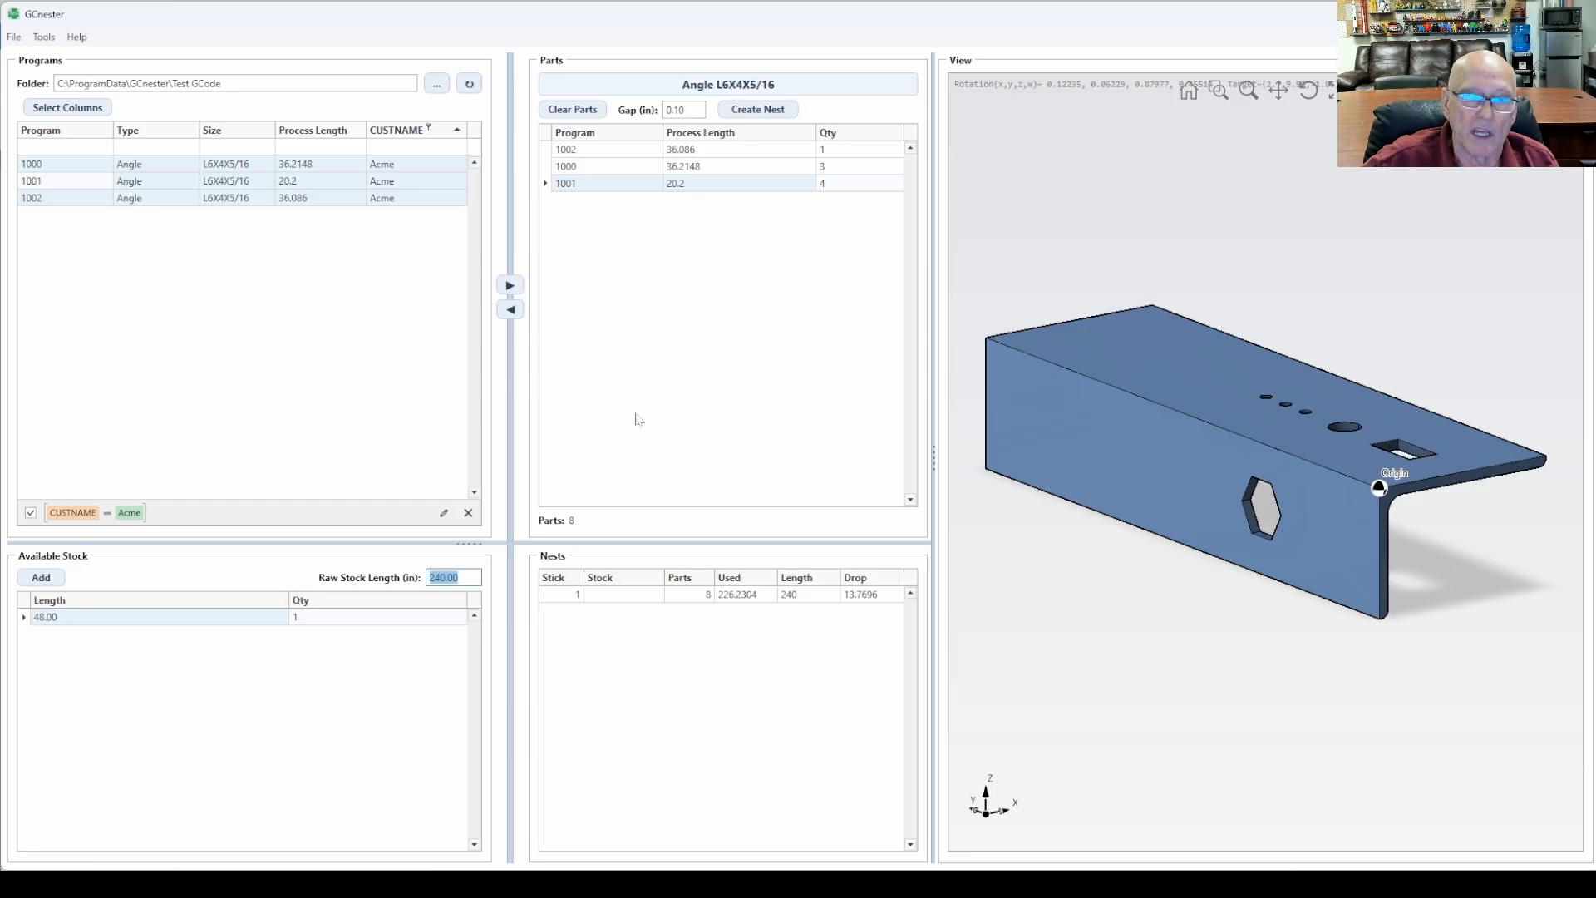
pyautogui.click(761, 110)
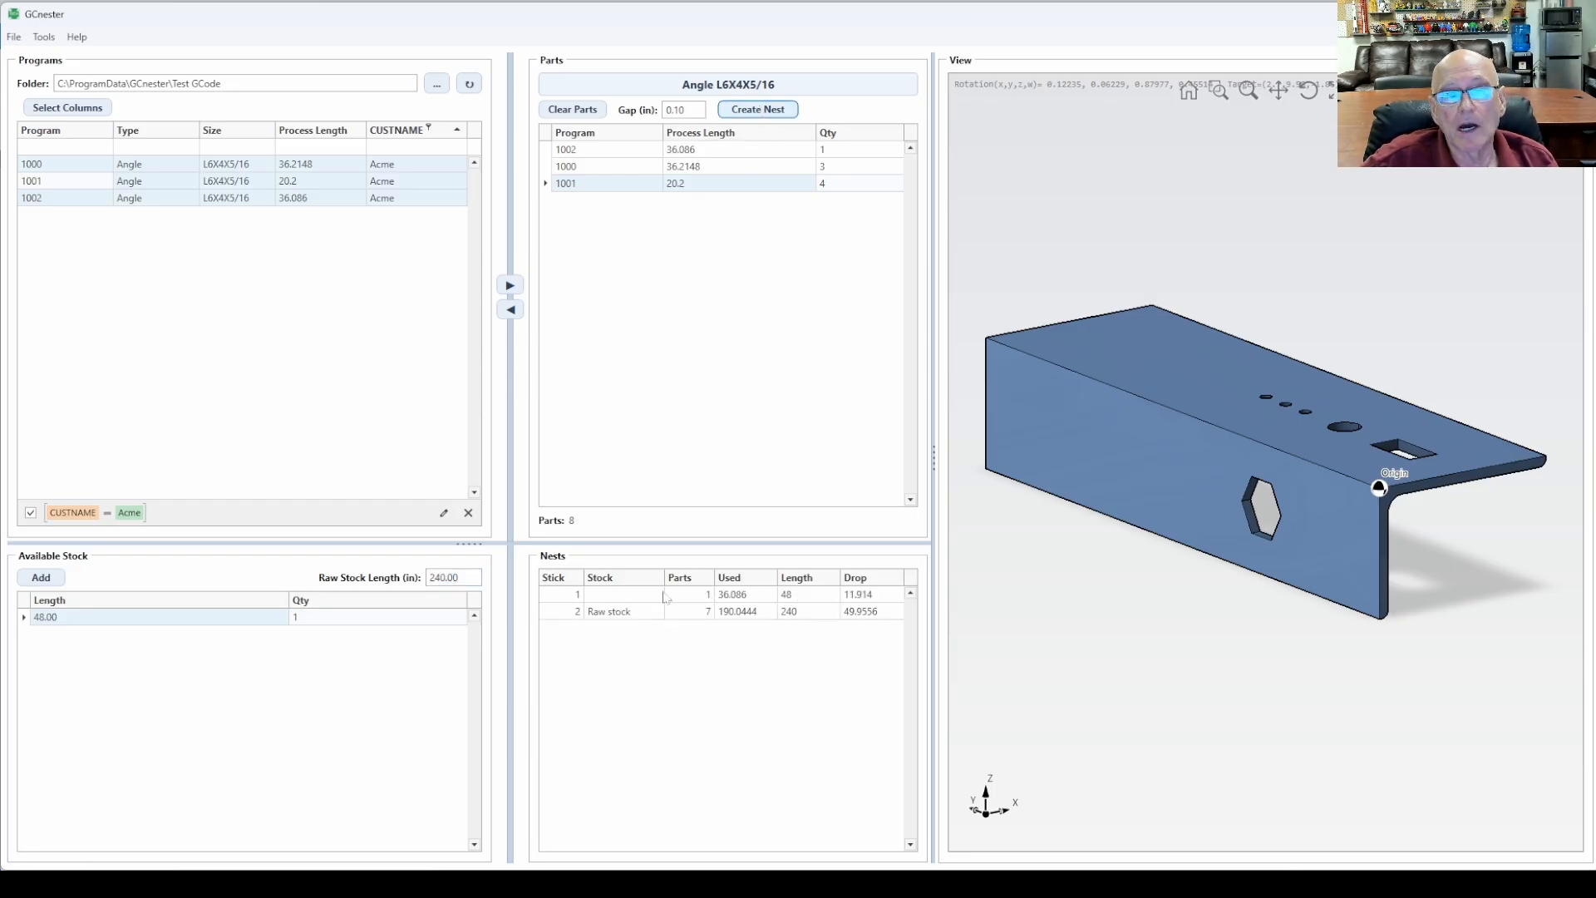
# Step: Display the nest on the 48 in stick, followed by the raw stock nest, and inspect their part layouts in 3D
pyautogui.click(657, 595)
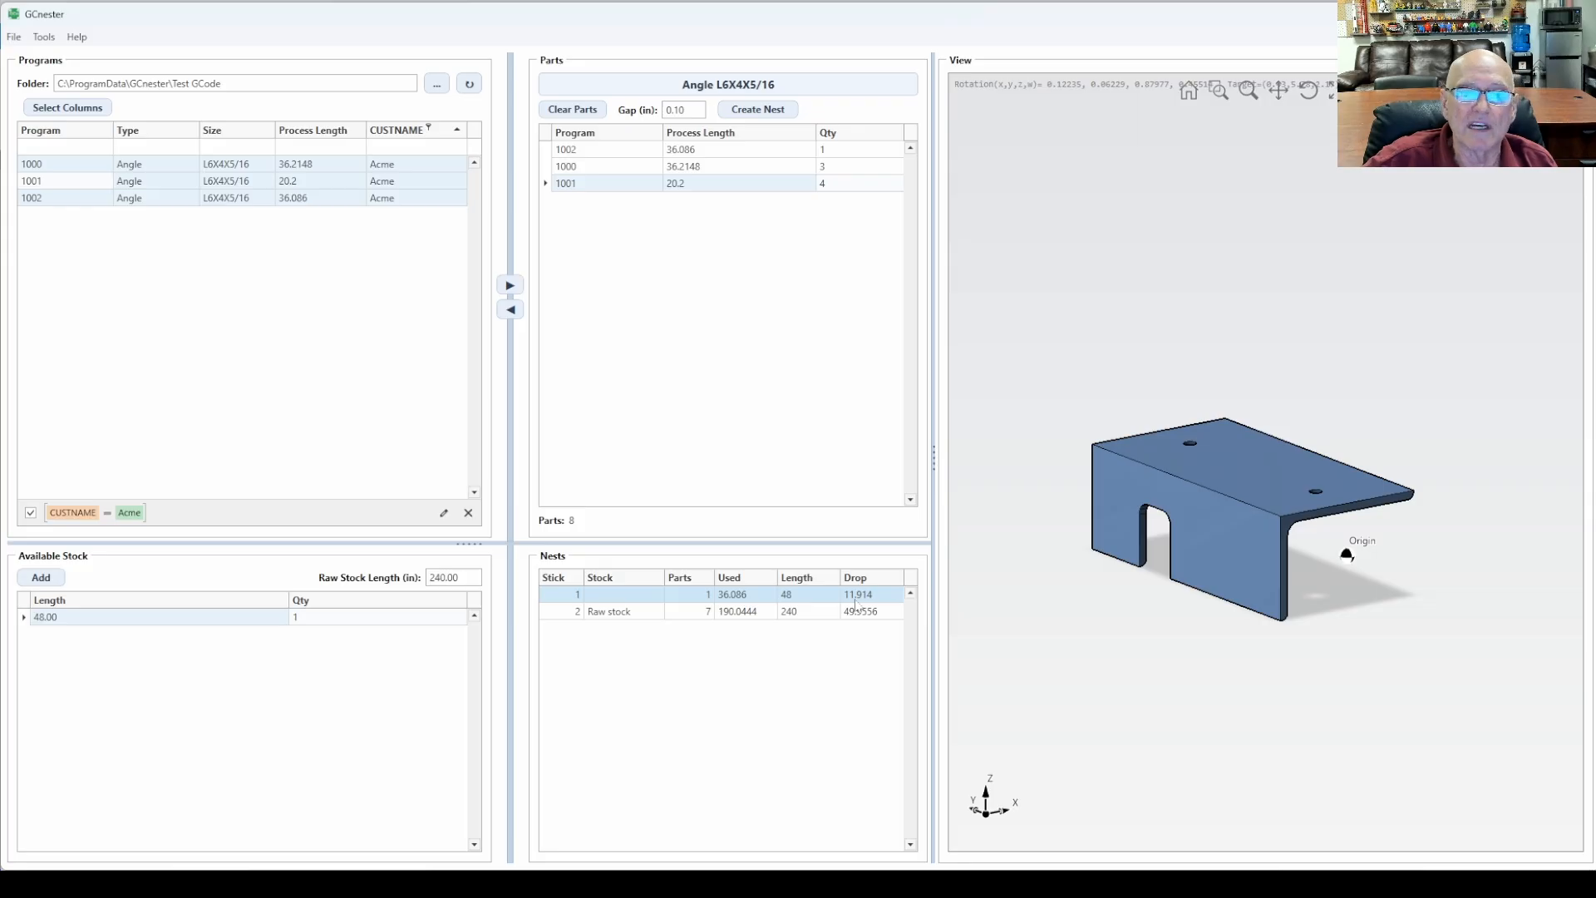
pyautogui.click(622, 614)
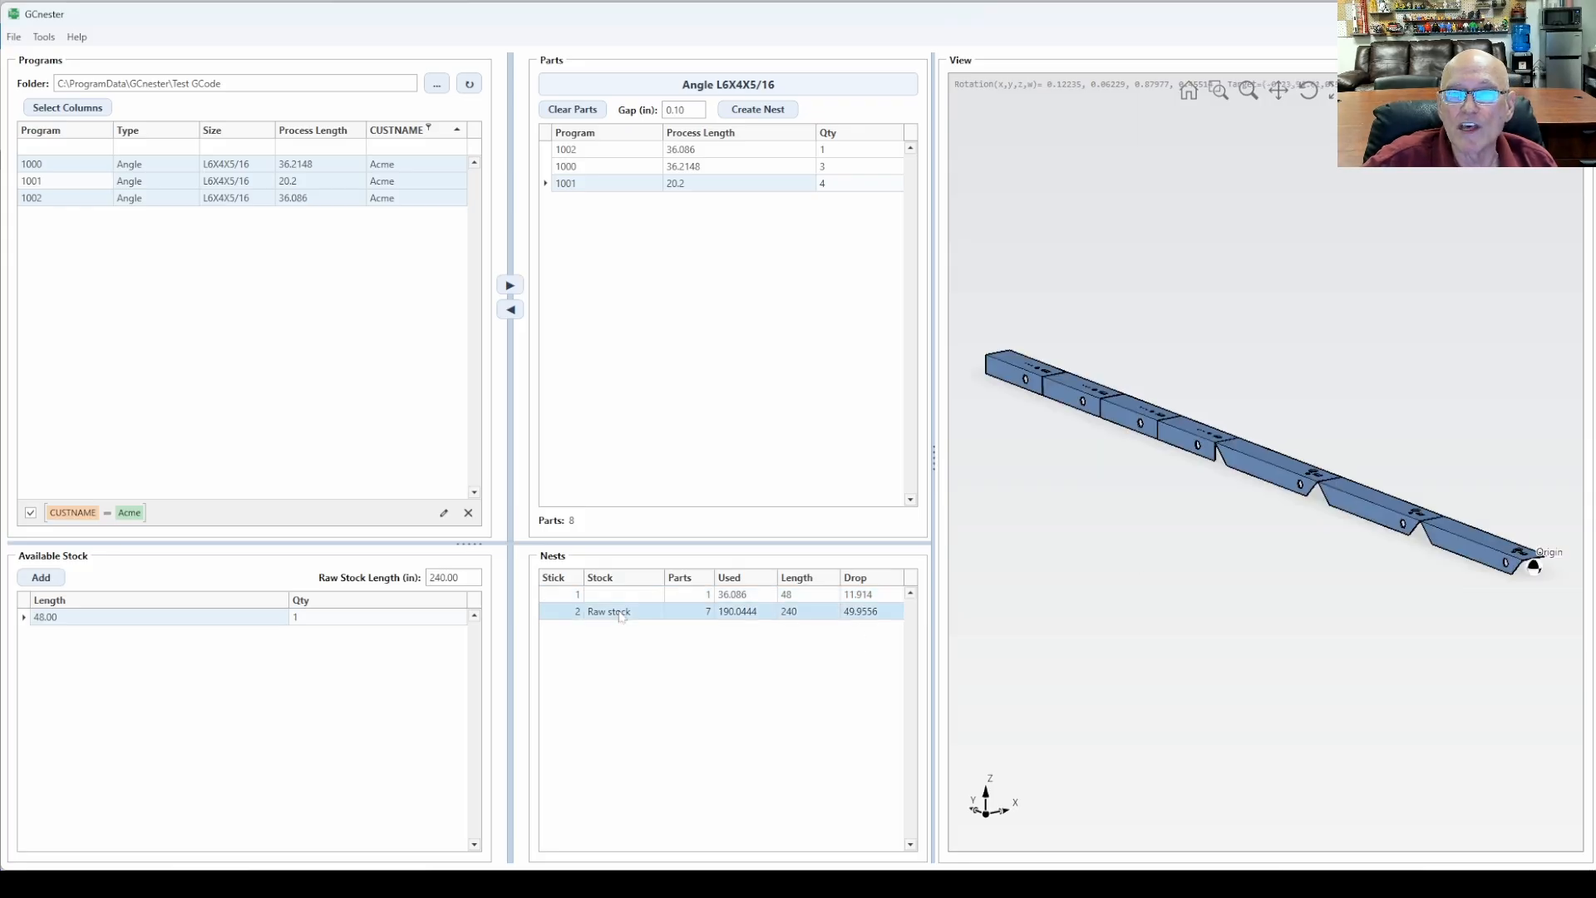
pyautogui.moveTo(1245, 605); pyautogui.dragTo(1225, 588, button='middle')
pyautogui.moveTo(1247, 371); pyautogui.dragTo(1195, 352, button='middle')
pyautogui.scroll(5, 1413, 558)
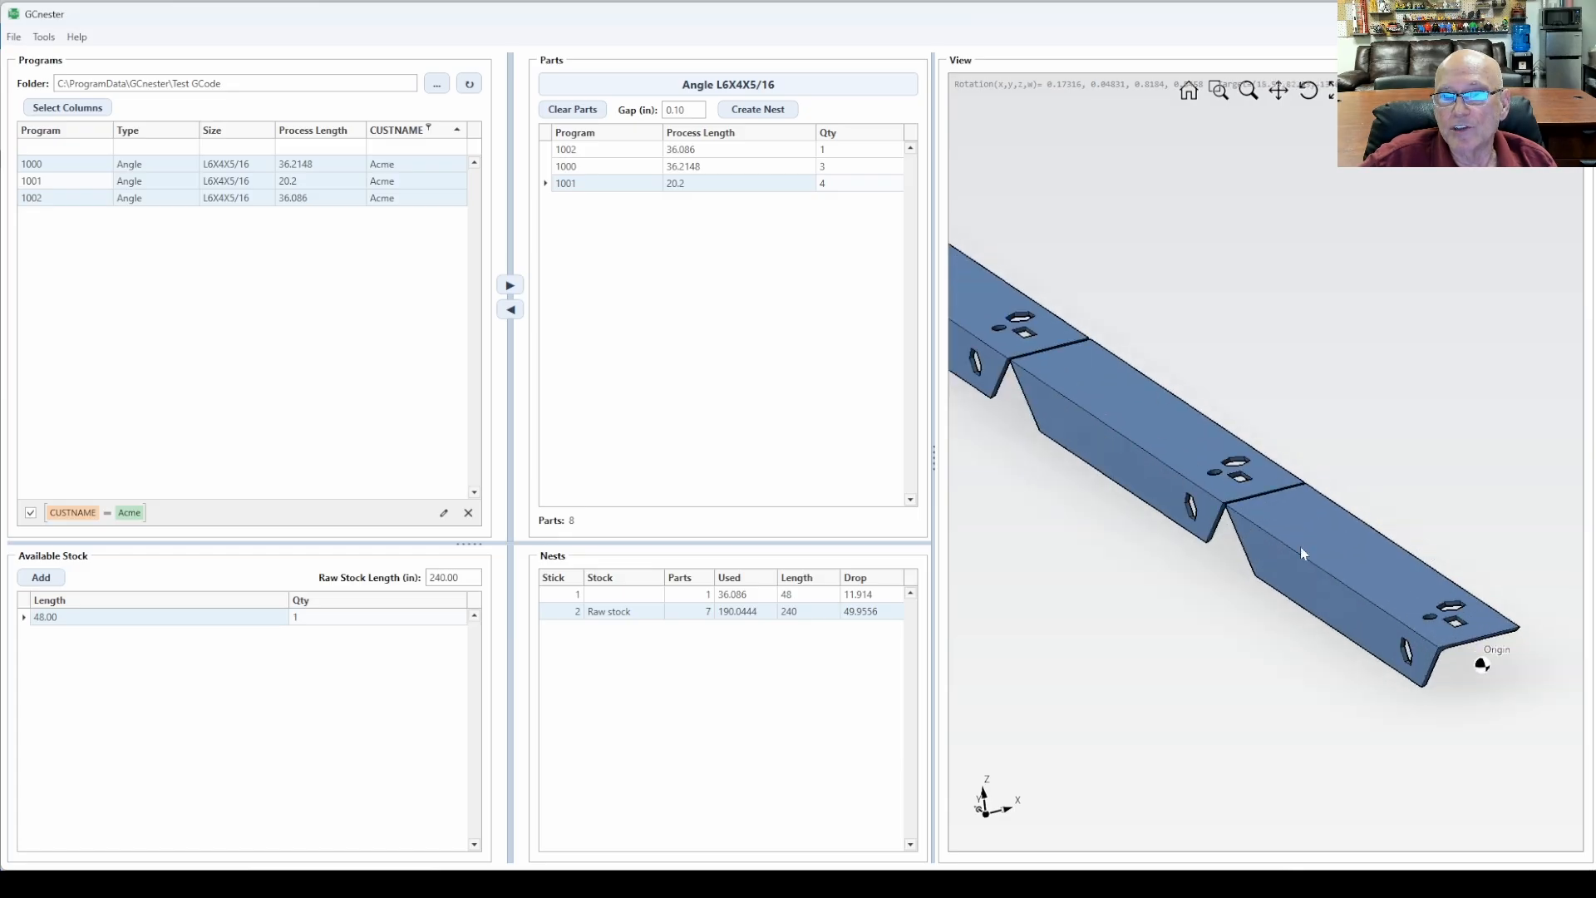
pyautogui.scroll(-5, 1210, 499)
pyautogui.moveTo(1175, 541); pyautogui.dragTo(1280, 592, button='middle')
pyautogui.scroll(3, 1108, 520)
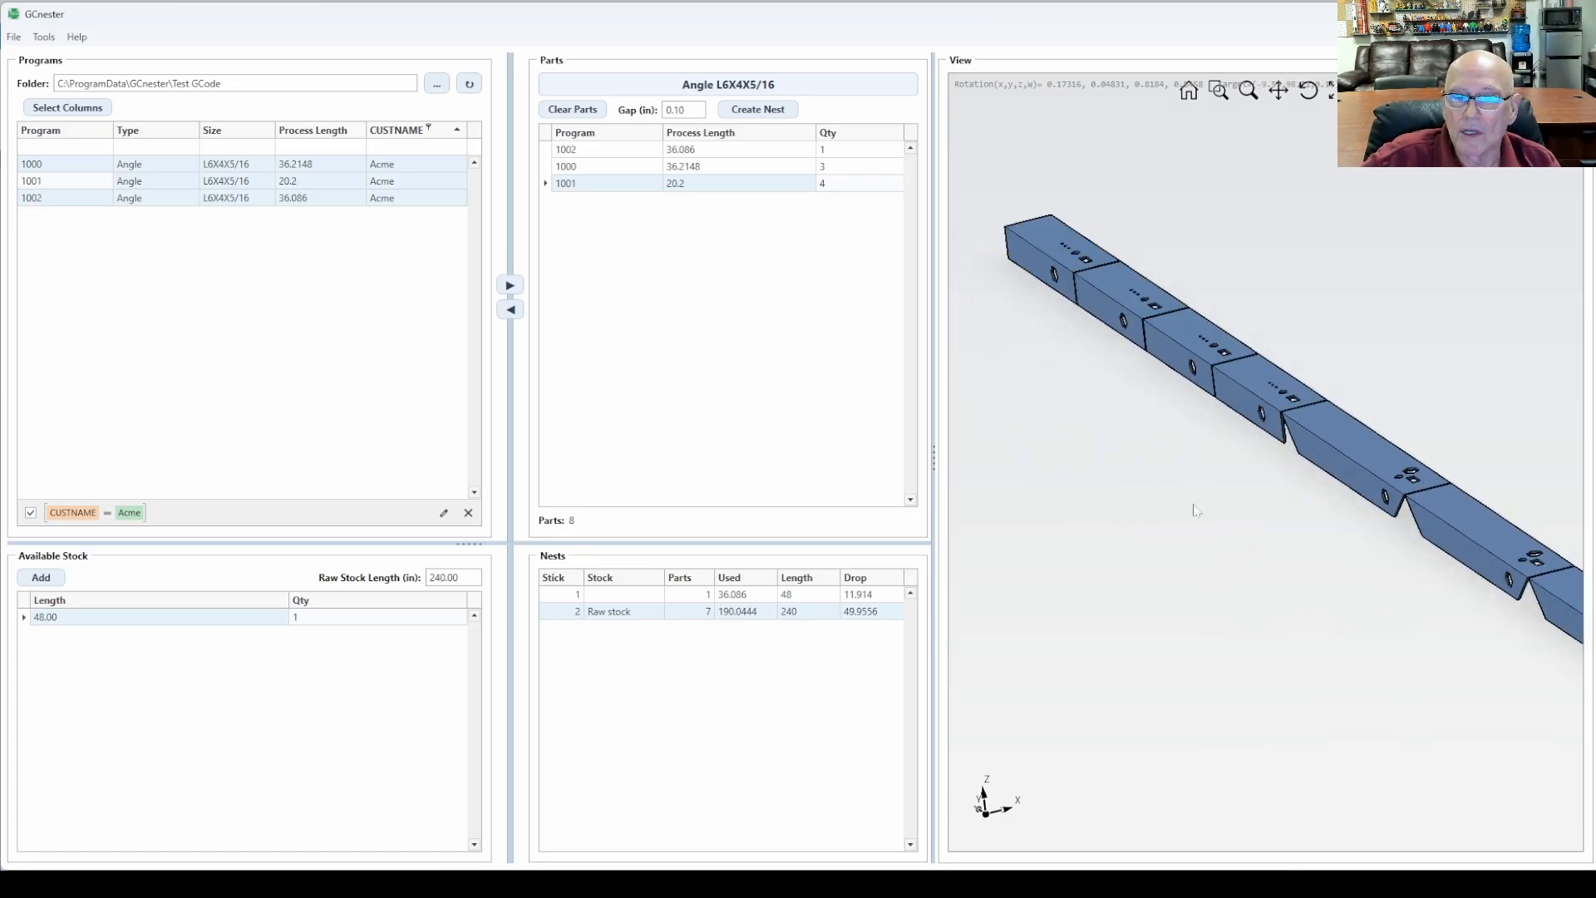
# Step: Enlarge the 3D view area and orient the raw stock nest so the whole stick is shown
pyautogui.moveTo(934, 347); pyautogui.dragTo(546, 402)
pyautogui.moveTo(1062, 371); pyautogui.dragTo(1090, 346, button='right')
pyautogui.moveTo(946, 256); pyautogui.dragTo(929, 342, button='middle')
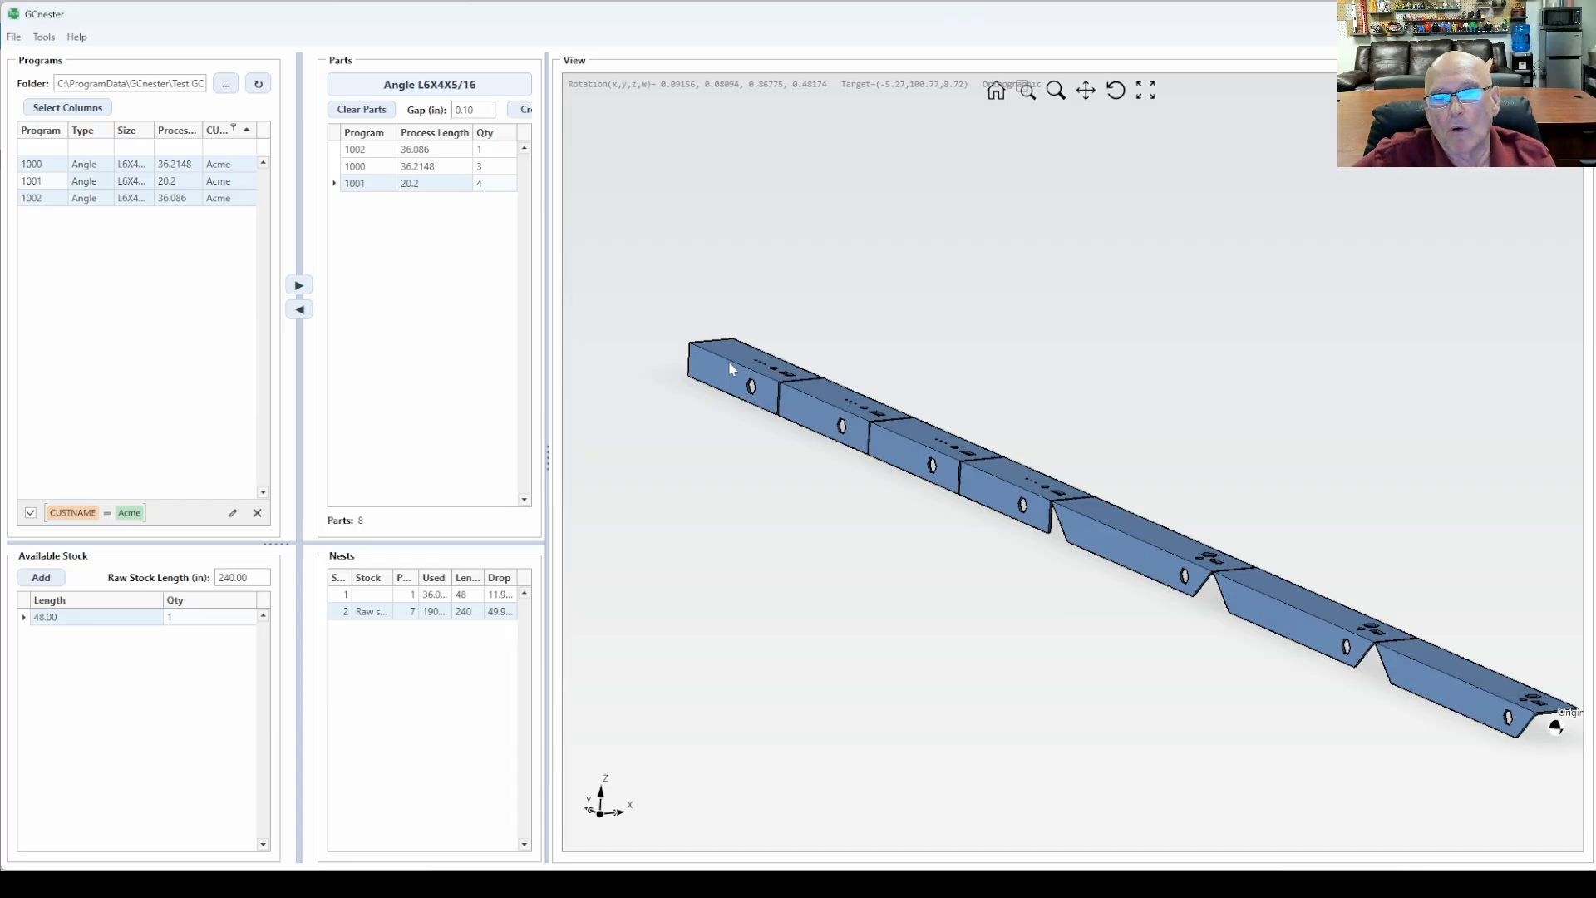
pyautogui.moveTo(740, 251); pyautogui.dragTo(733, 268, button='middle')
pyautogui.moveTo(1038, 352); pyautogui.dragTo(1020, 380, button='middle')
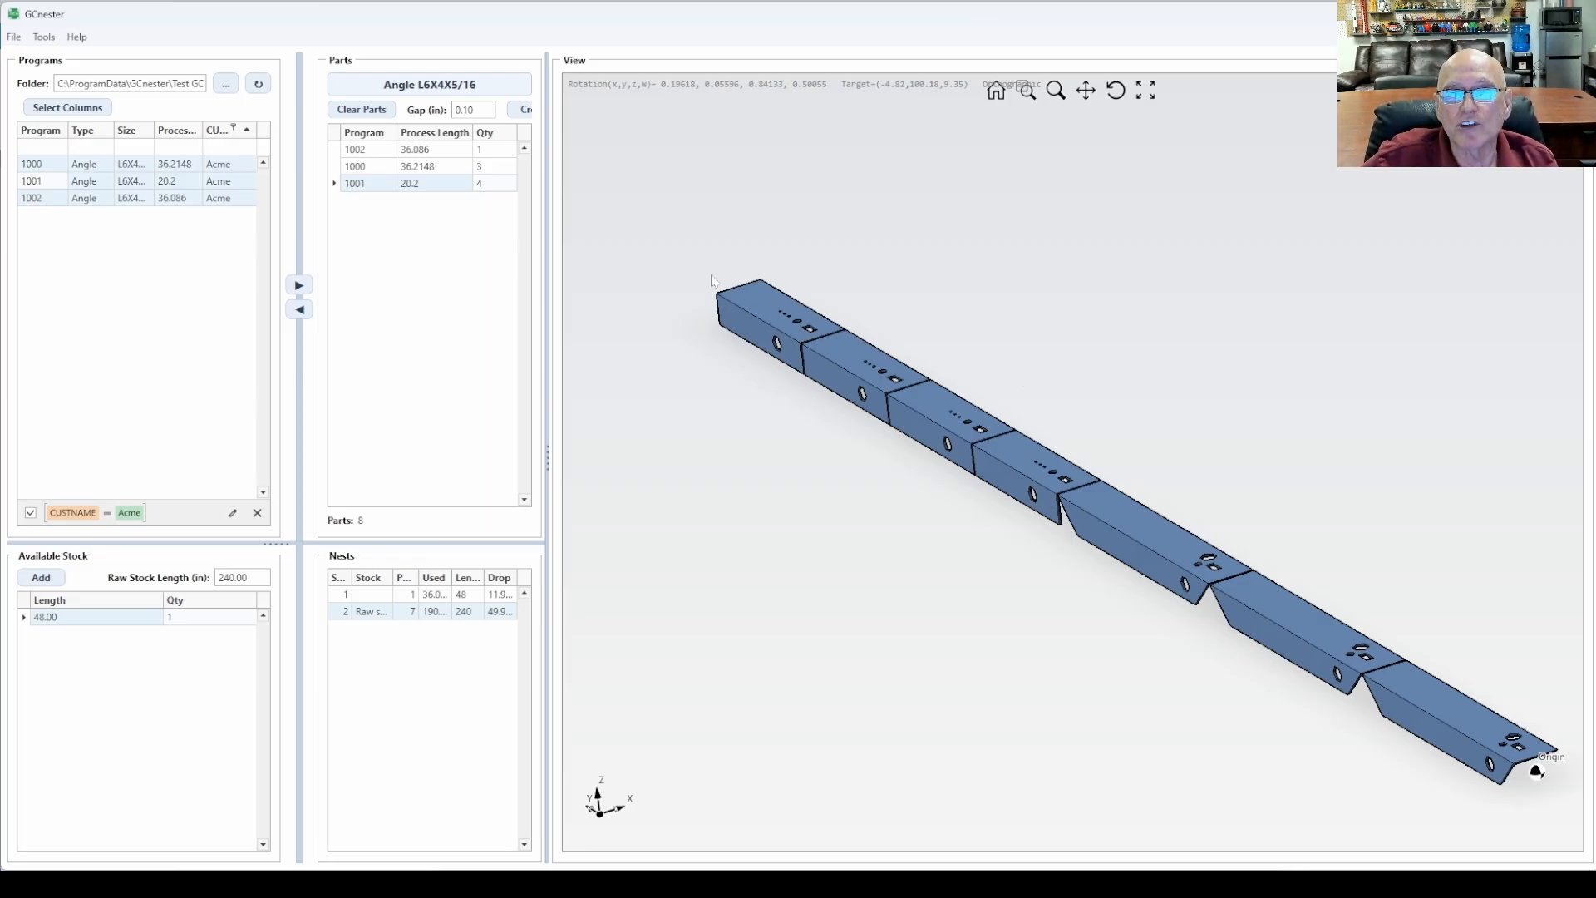
# Step: Examine the gaps between neighbouring parts along the raw stock nest
pyautogui.scroll(3, 735, 280)
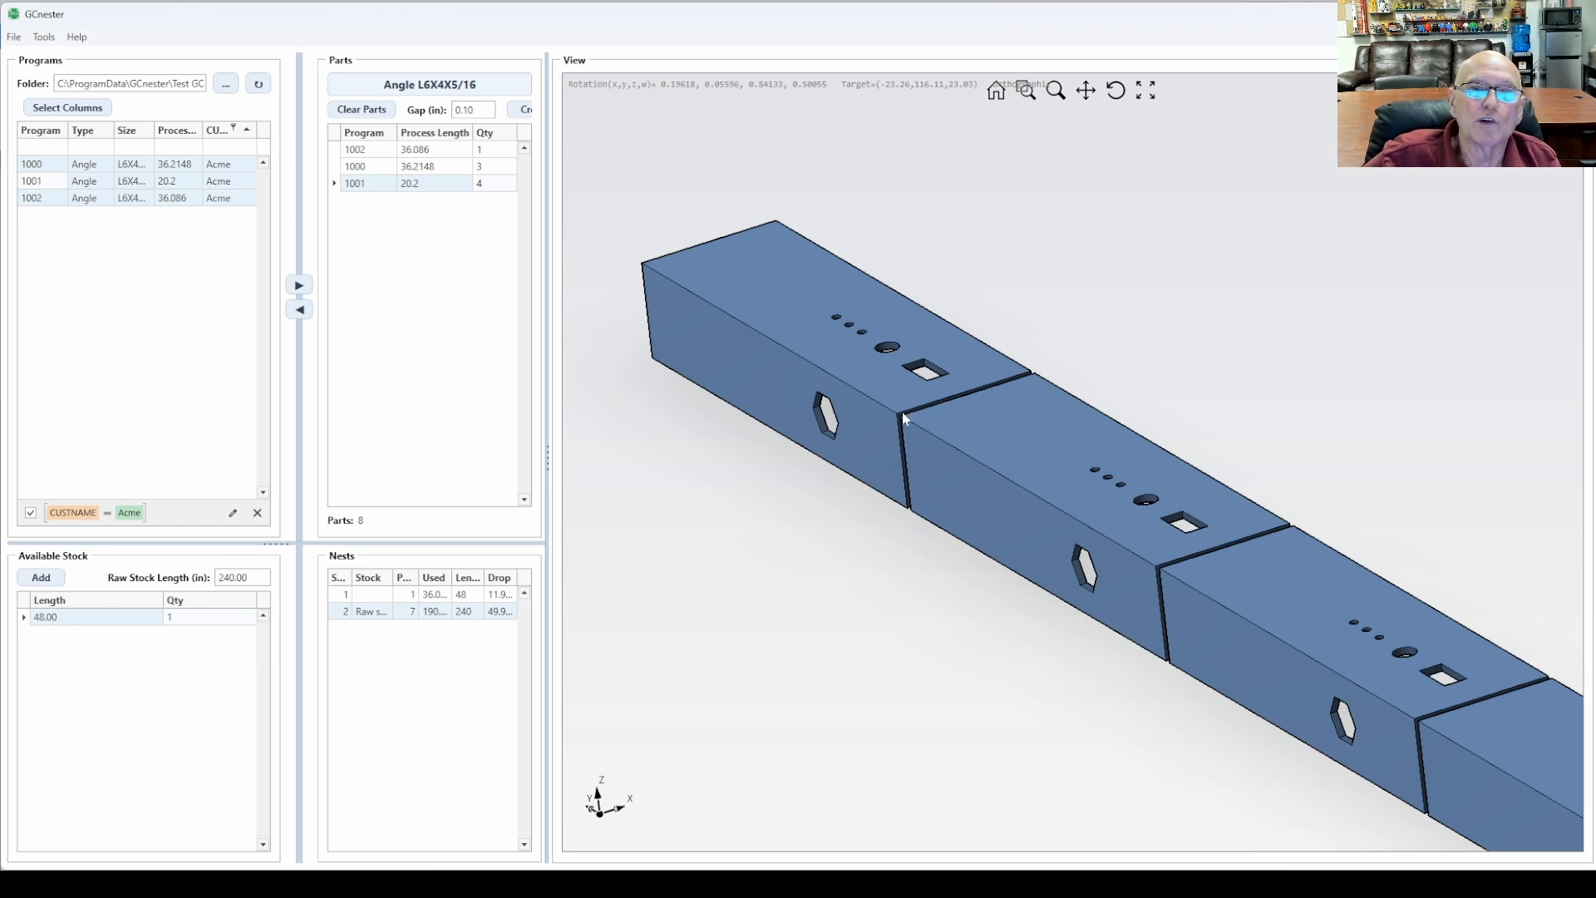
pyautogui.scroll(-3, 1152, 557)
pyautogui.moveTo(1227, 534); pyautogui.dragTo(951, 334, button='middle')
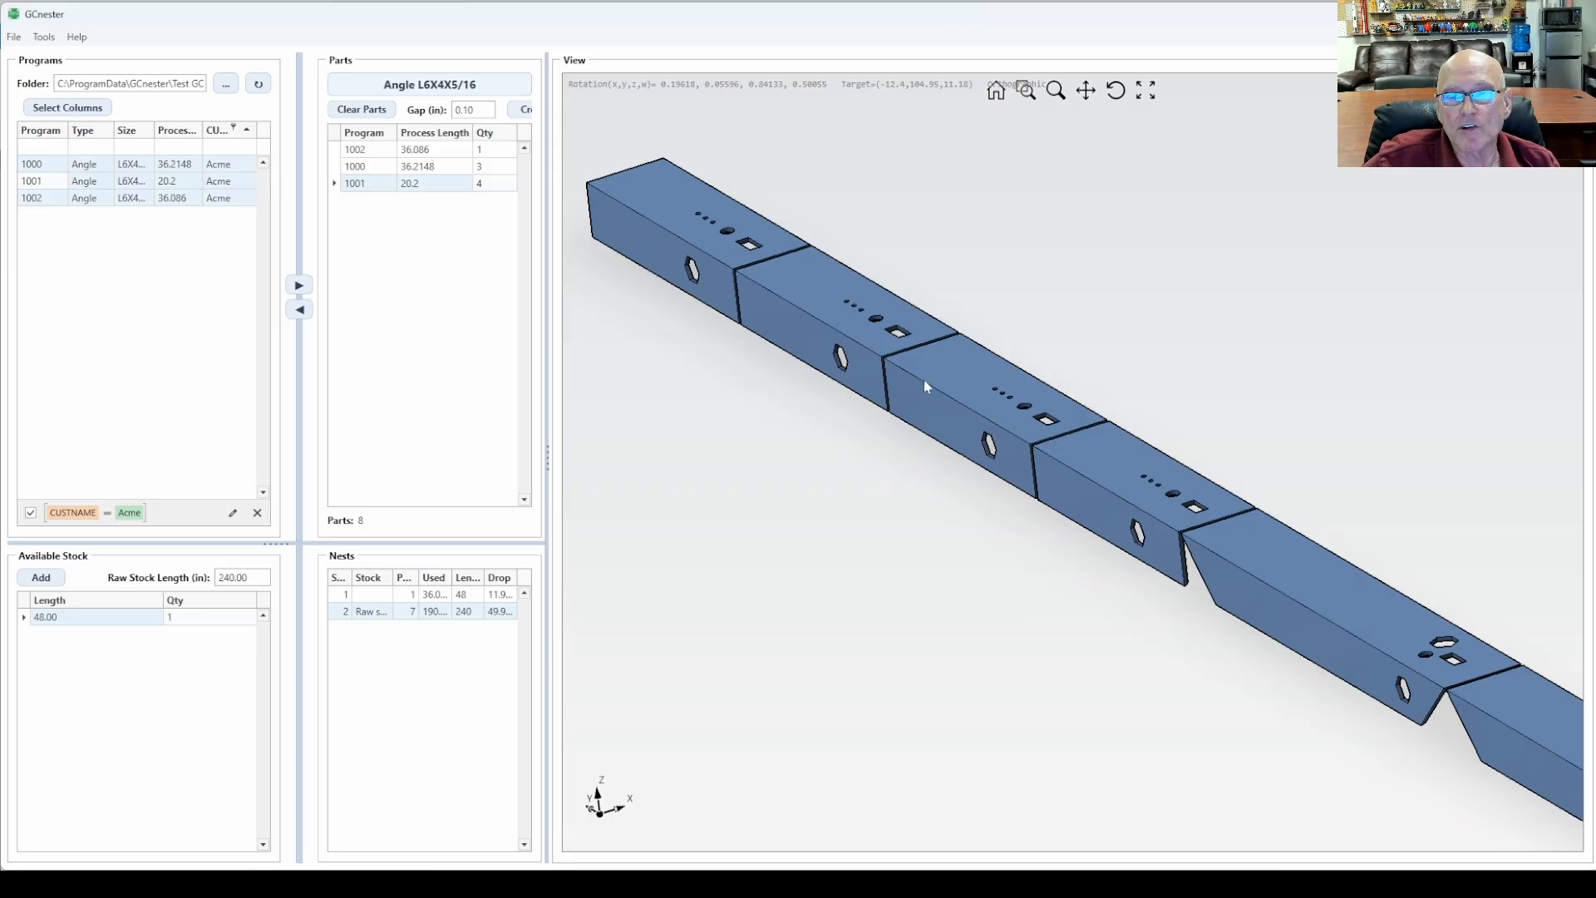
pyautogui.scroll(-3, 1406, 688)
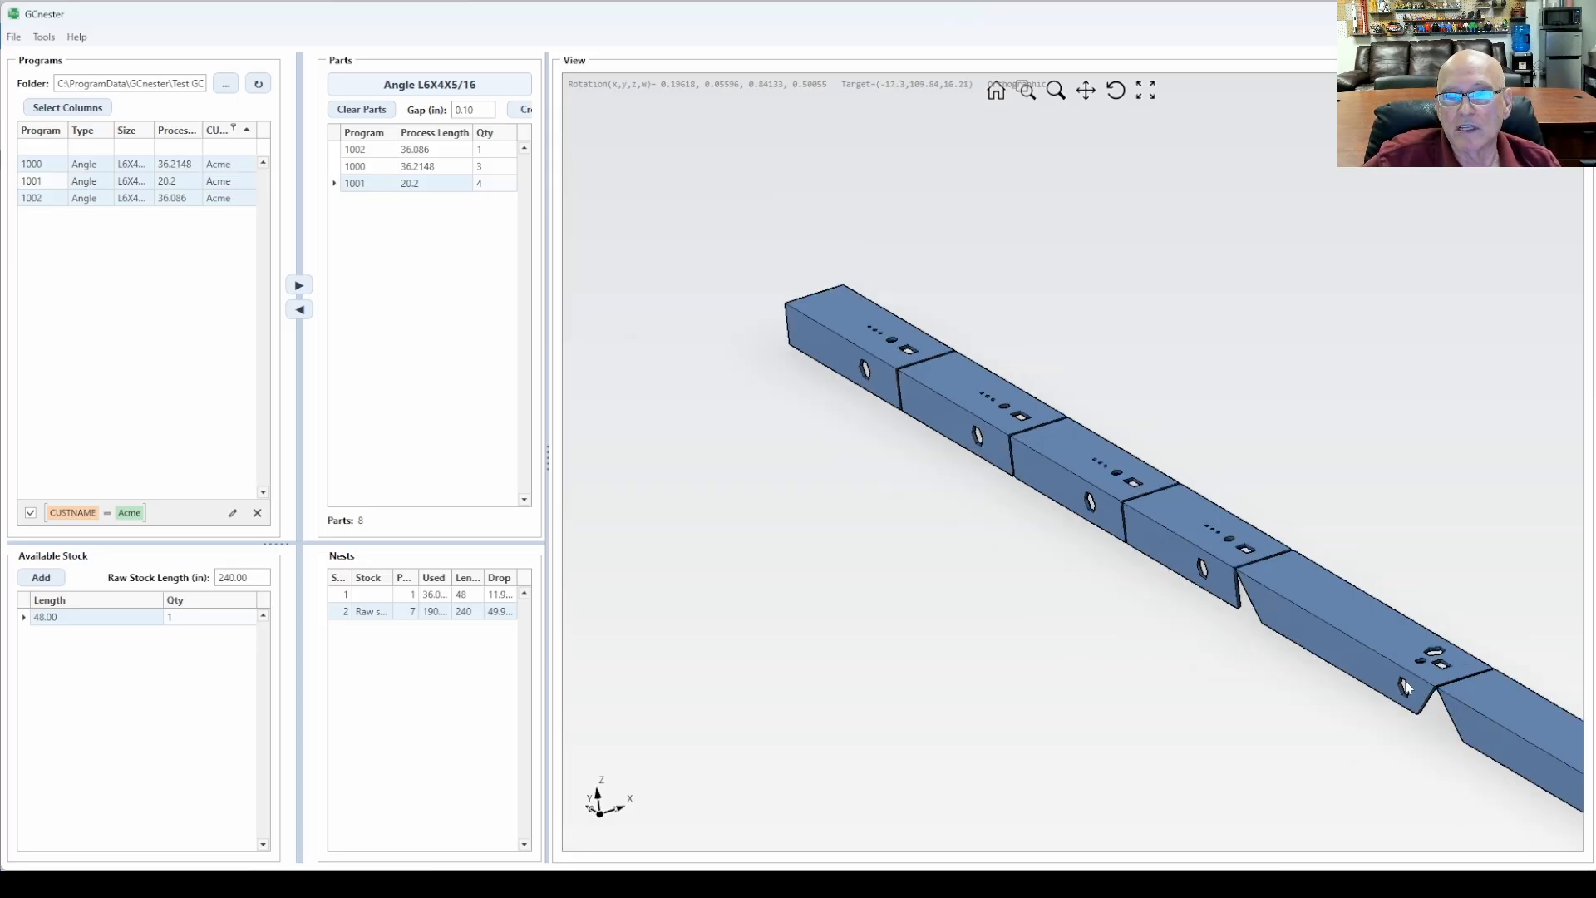
pyautogui.moveTo(1405, 688); pyautogui.dragTo(1241, 510, button='middle')
pyautogui.scroll(-2, 1239, 509)
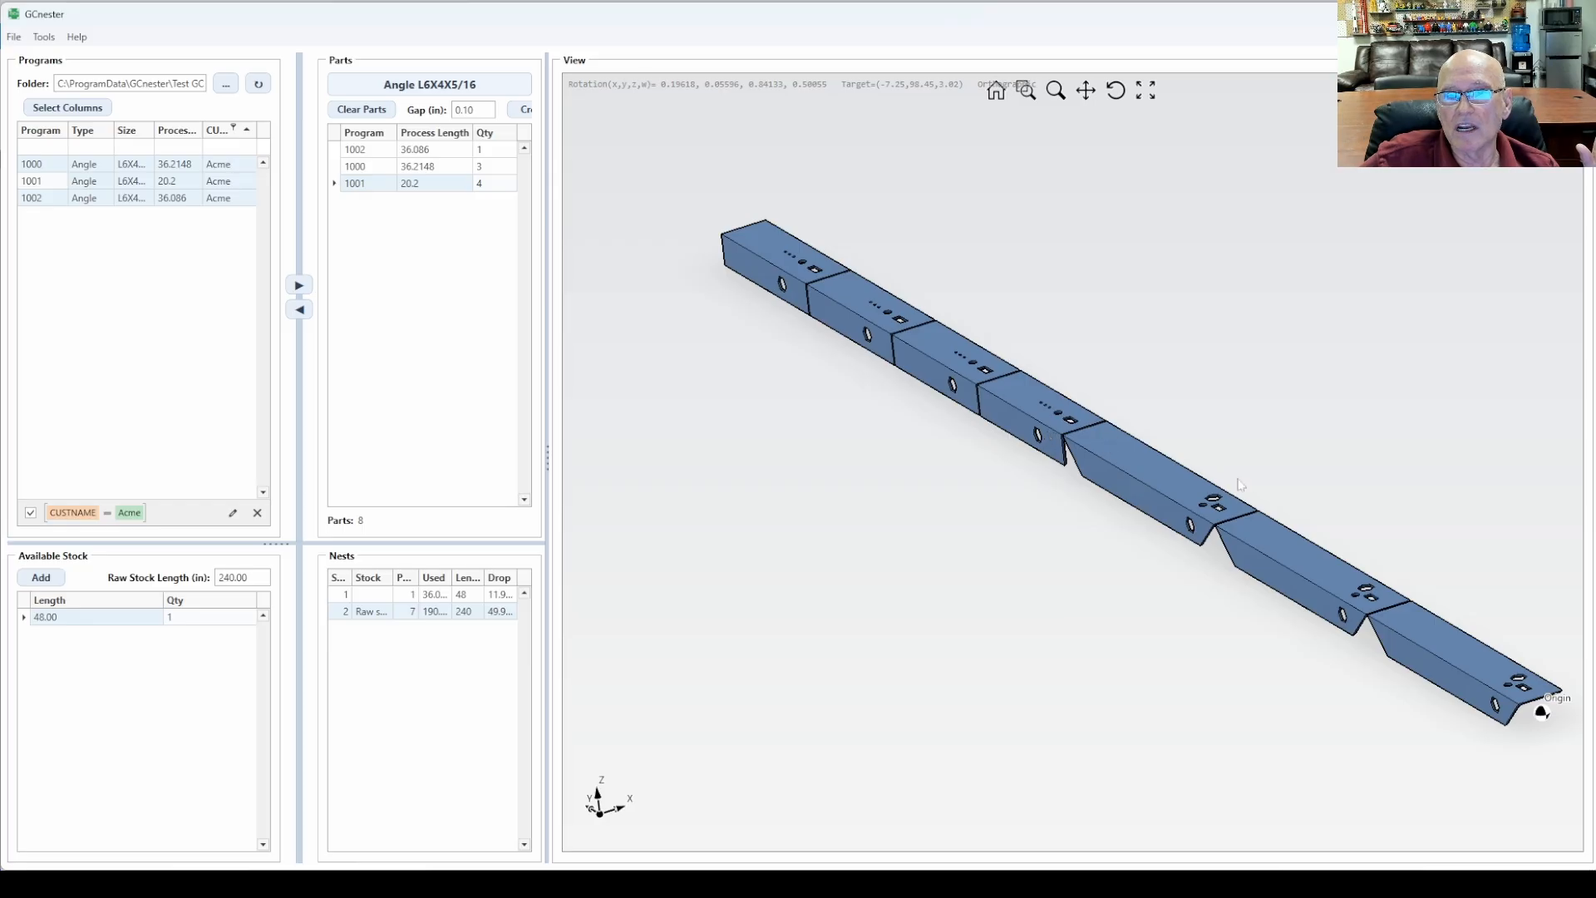
# Step: Examine the part cutouts and the transition from the straight-cut to the mitered parts along the nested stick
pyautogui.scroll(3, 1114, 462)
pyautogui.scroll(2, 974, 356)
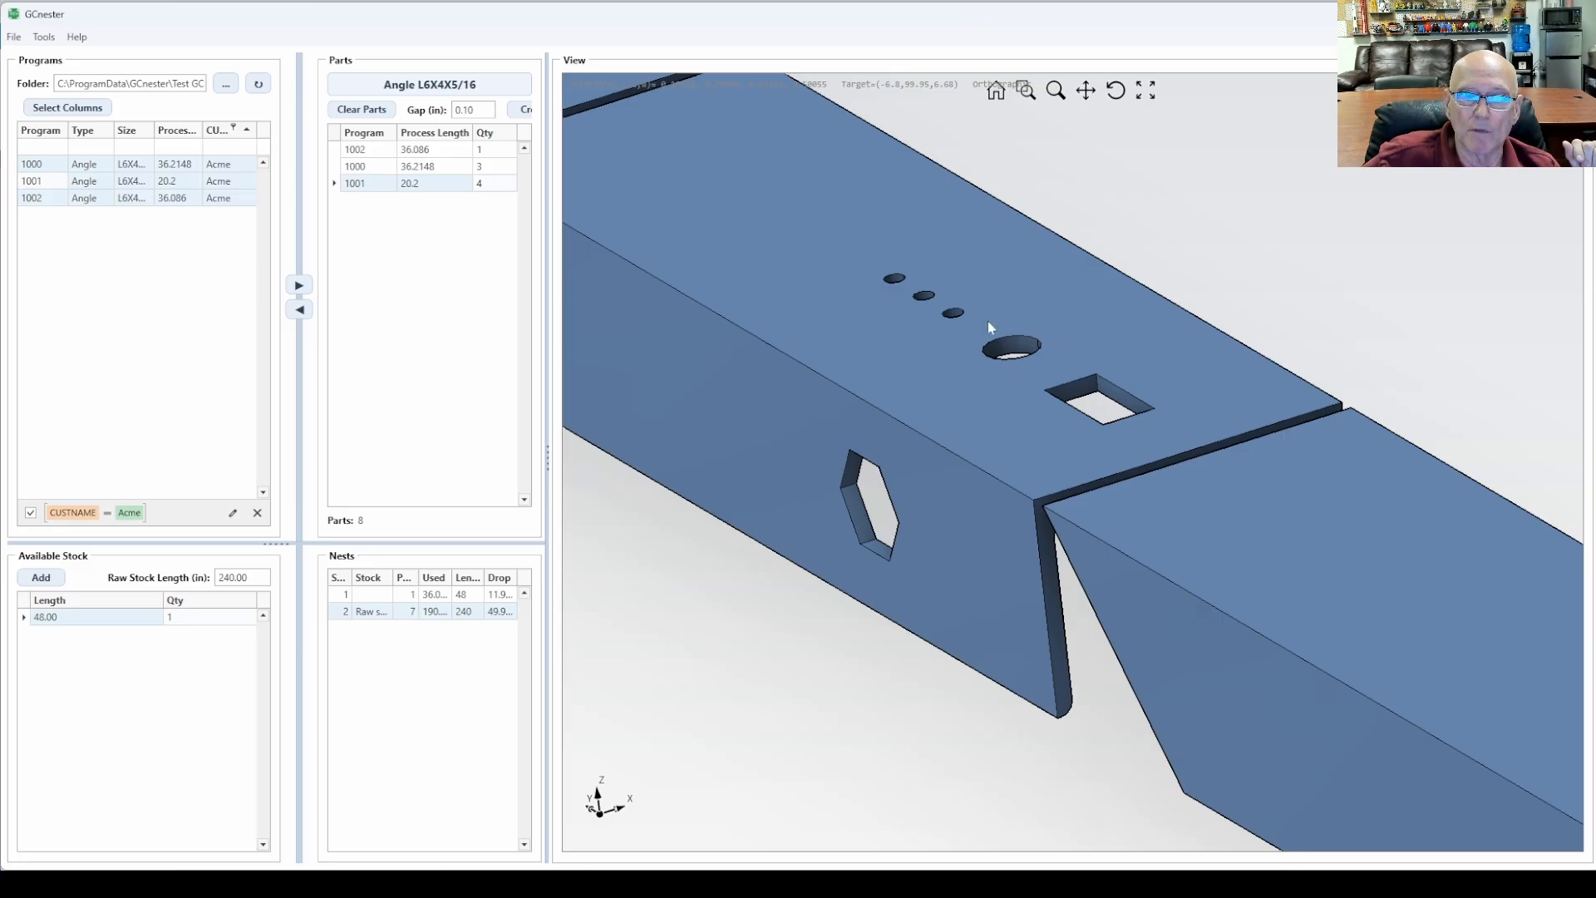
pyautogui.scroll(-6, 1031, 350)
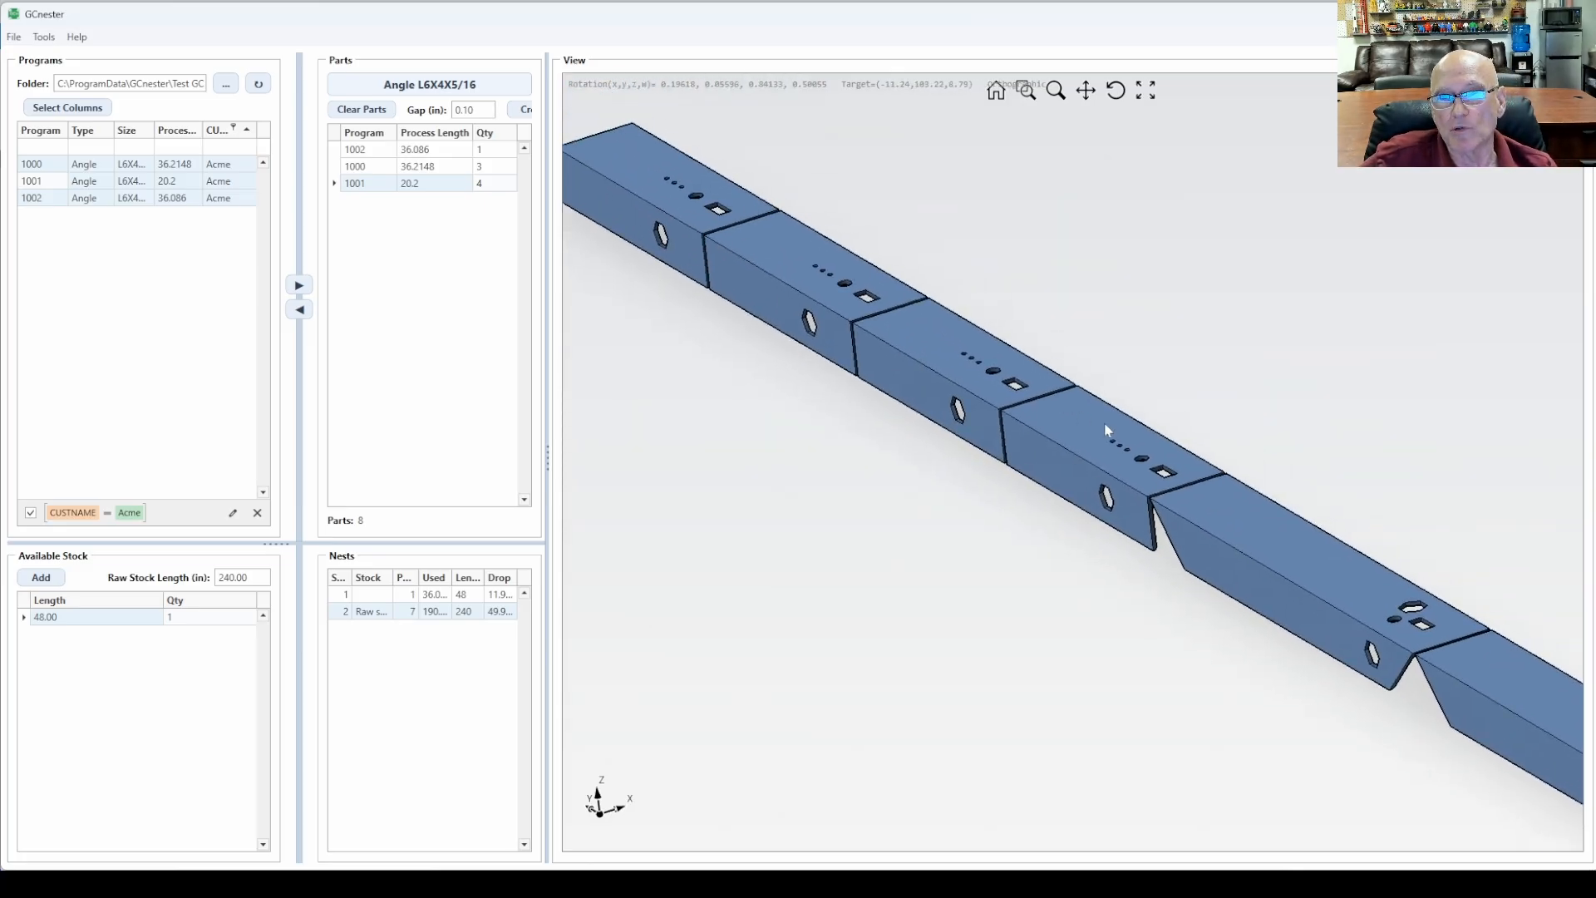
pyautogui.scroll(5, 1142, 463)
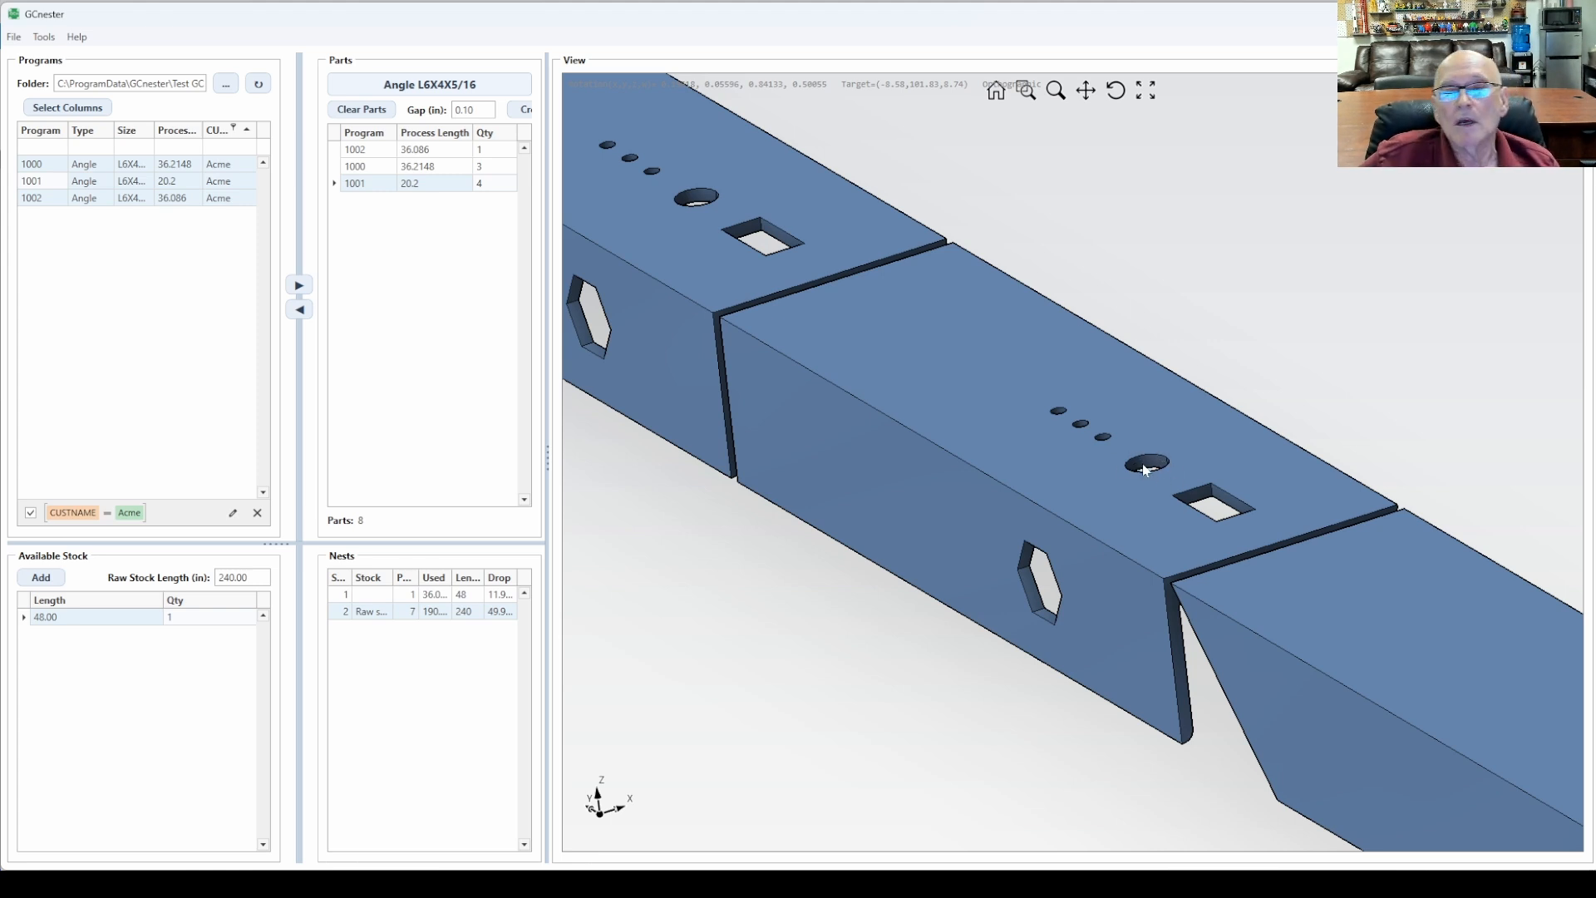
pyautogui.scroll(-5, 1144, 470)
pyautogui.moveTo(764, 258); pyautogui.dragTo(841, 276, button='middle')
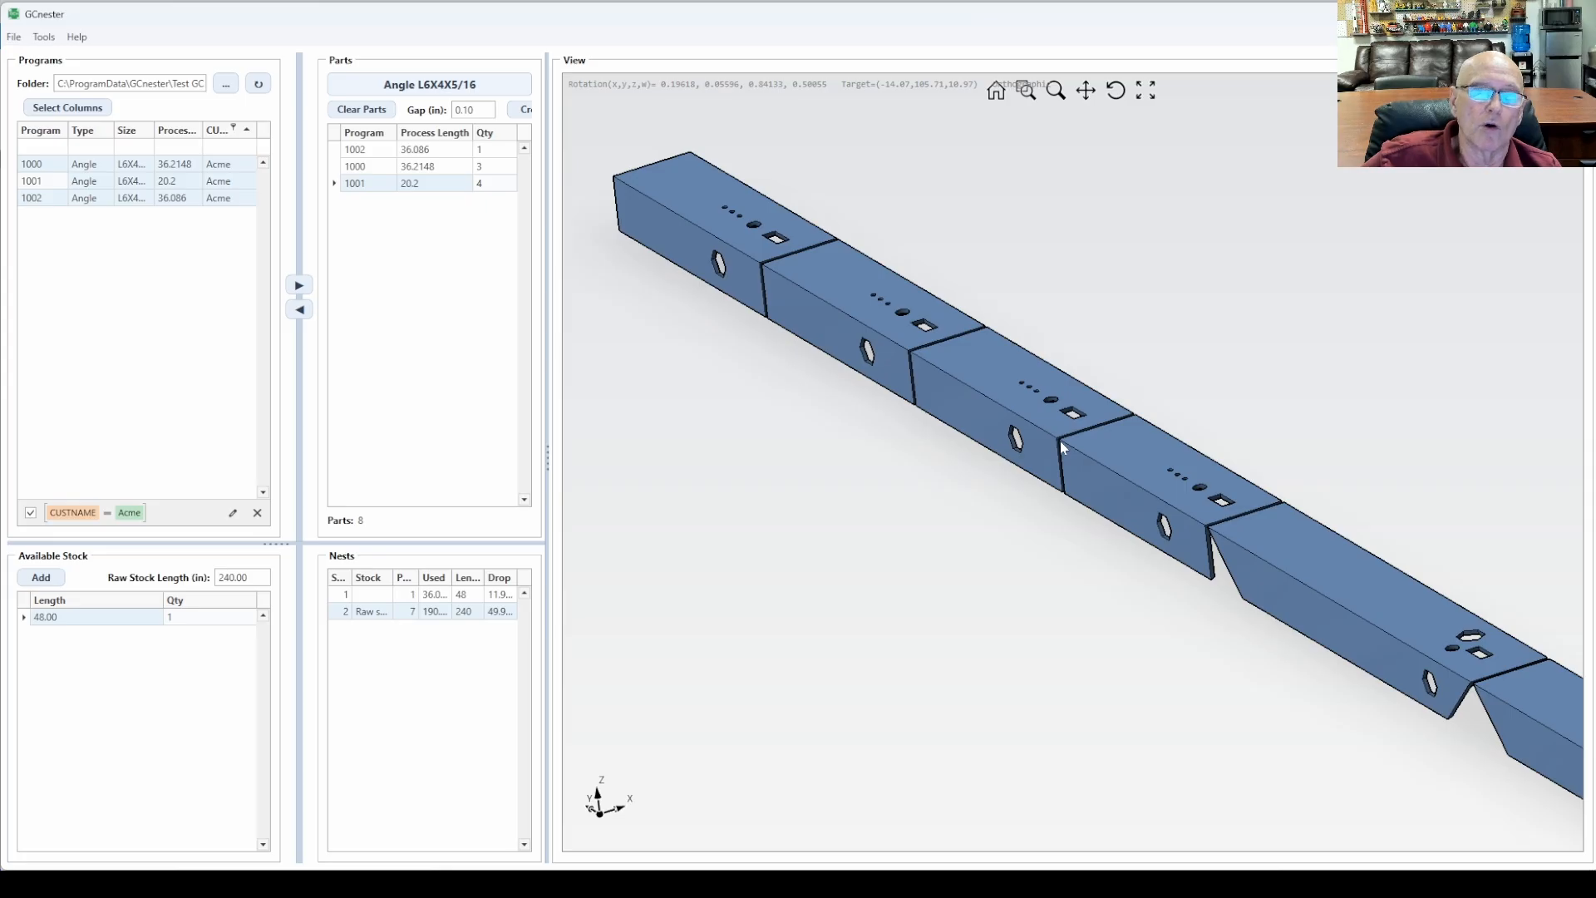
pyautogui.scroll(-2, 1090, 451)
pyautogui.moveTo(1164, 520); pyautogui.dragTo(1030, 438, button='middle')
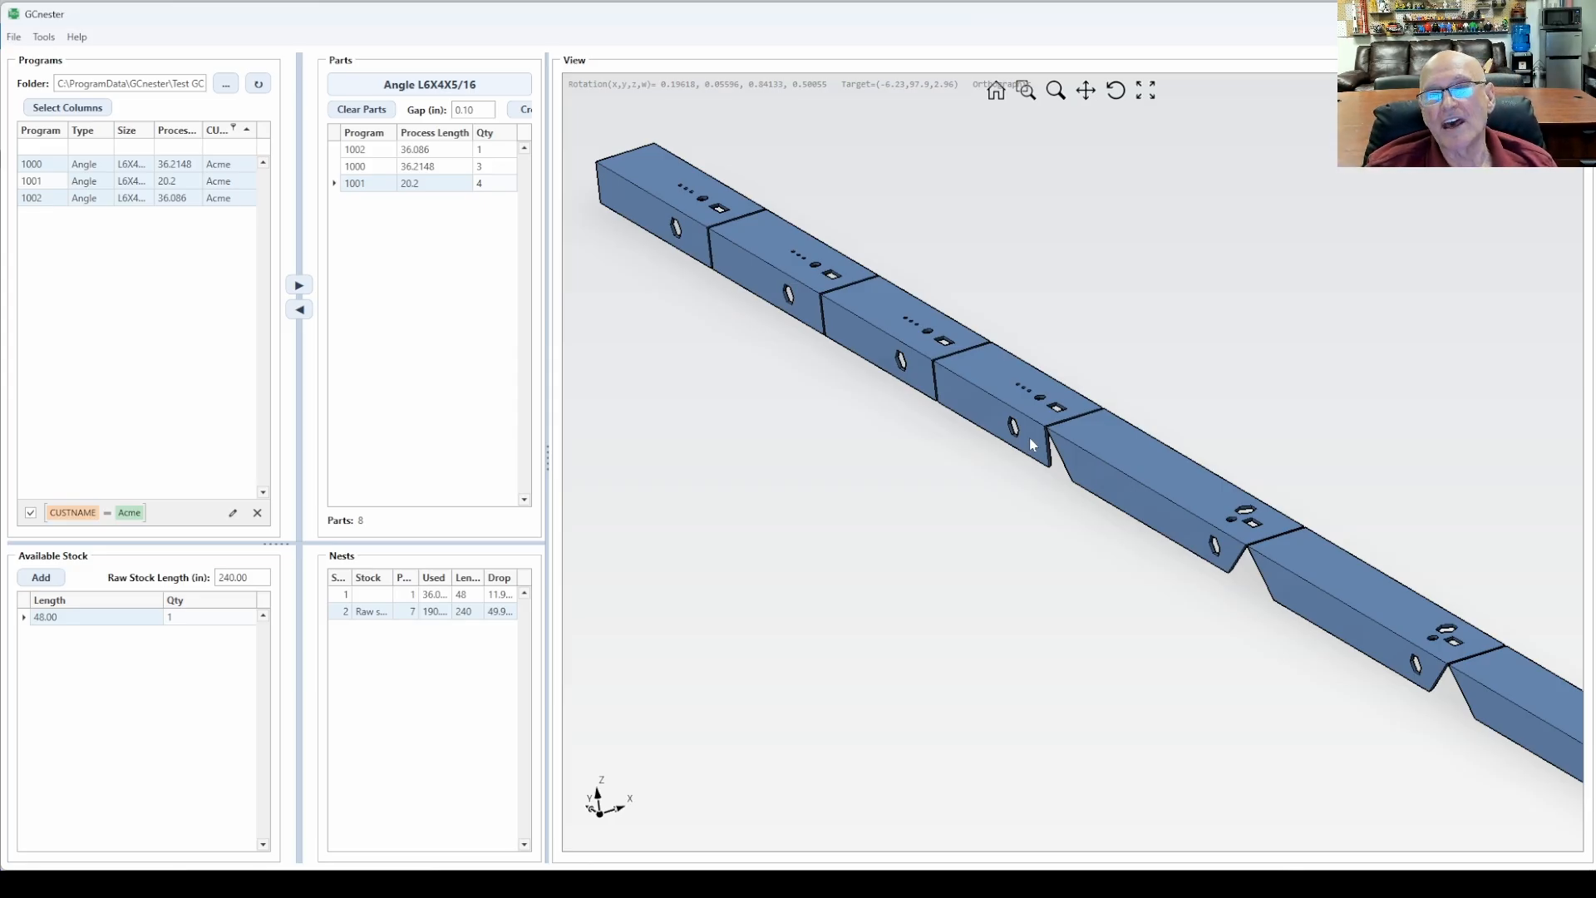
pyautogui.scroll(-2, 1179, 510)
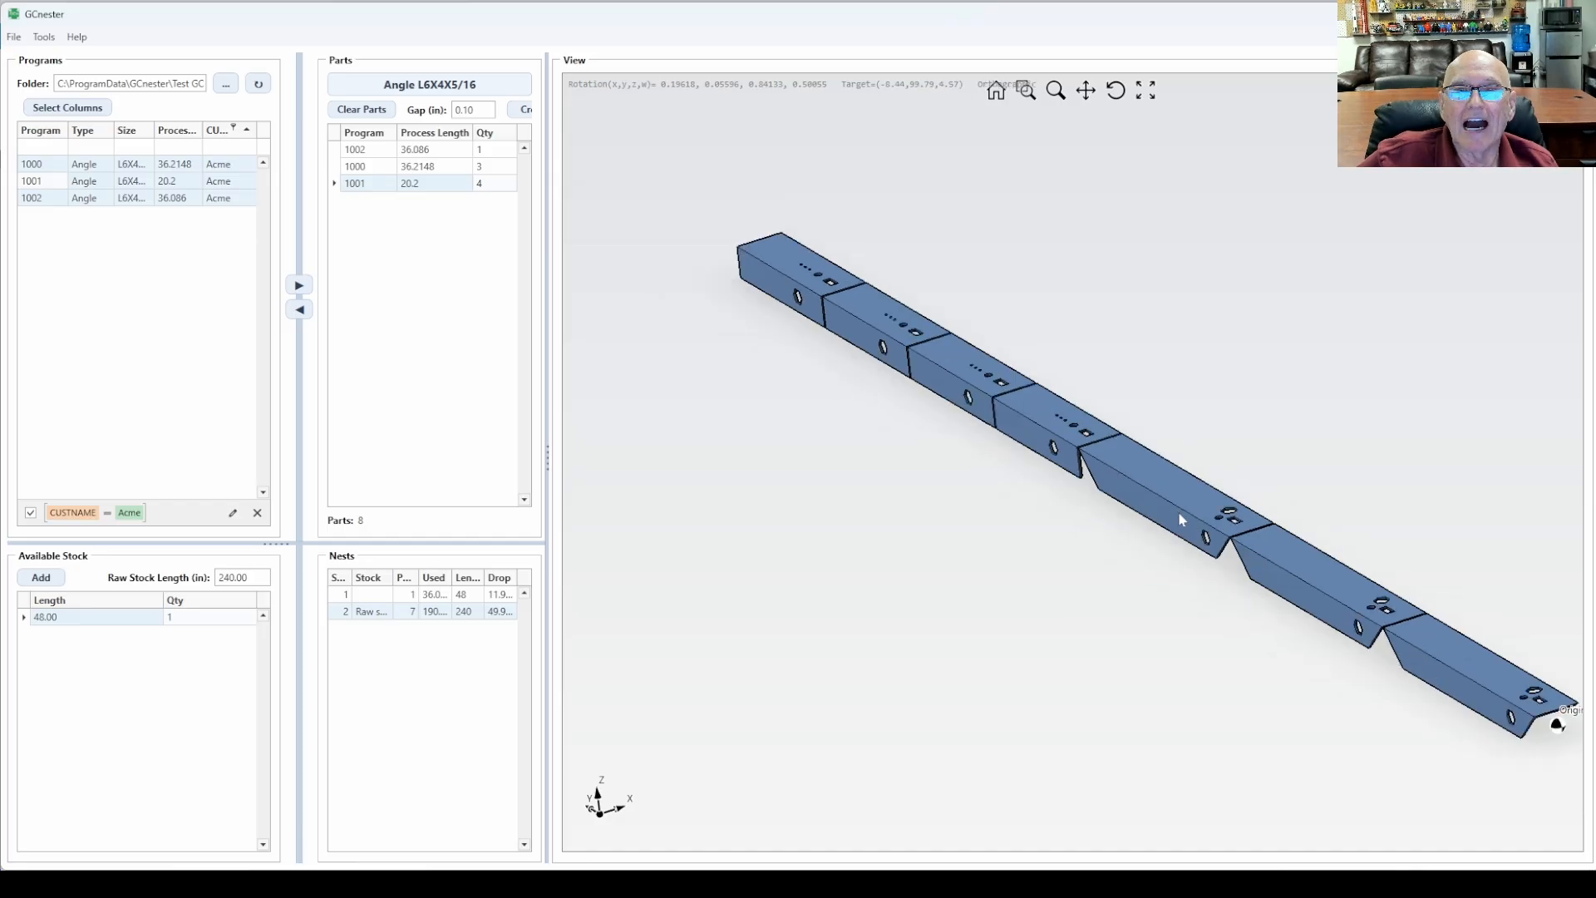
pyautogui.moveTo(1250, 540); pyautogui.dragTo(1063, 458, button='middle')
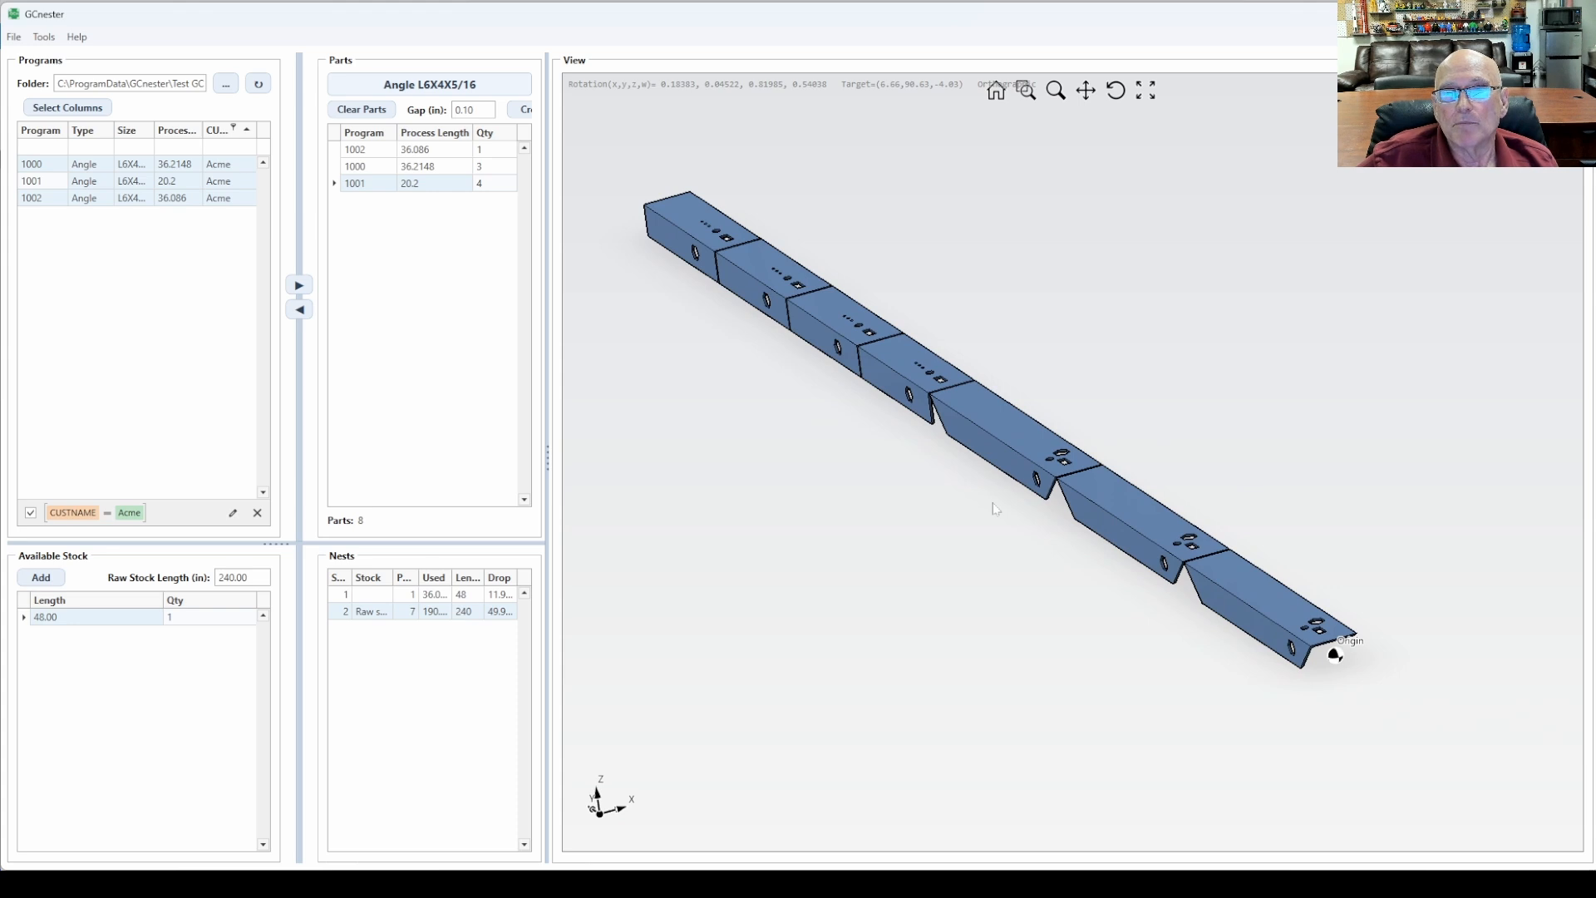
pyautogui.moveTo(1000, 551); pyautogui.dragTo(990, 538, button='middle')
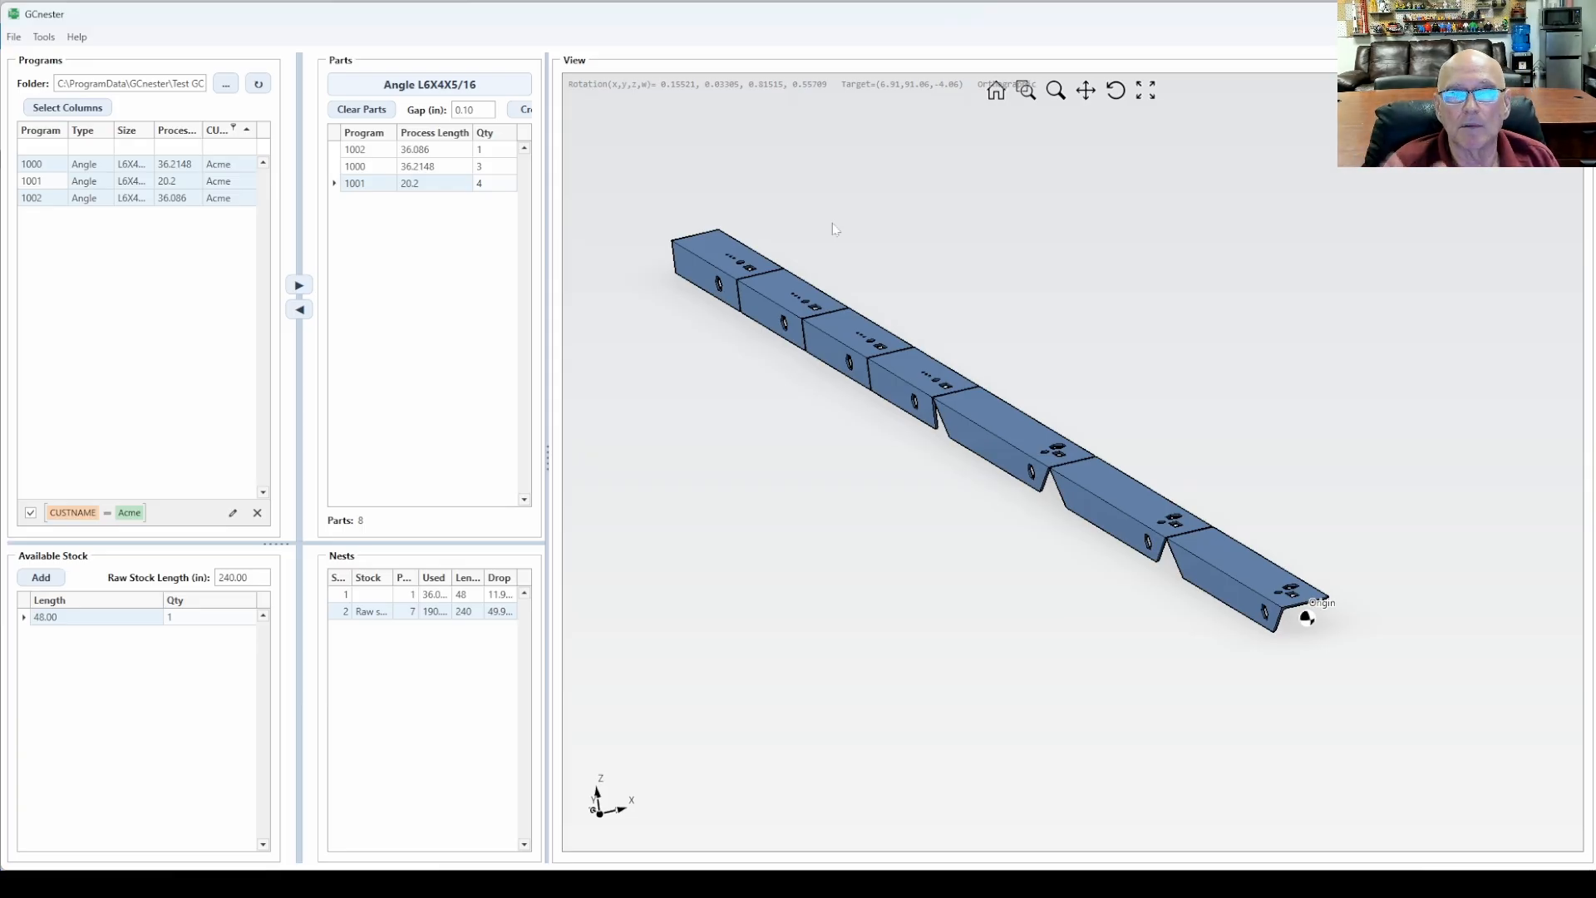
# Step: Preview program 1001, and compare 1002.gcmsld with 1002.ngc in the Test GCode folder
pyautogui.click(39, 181)
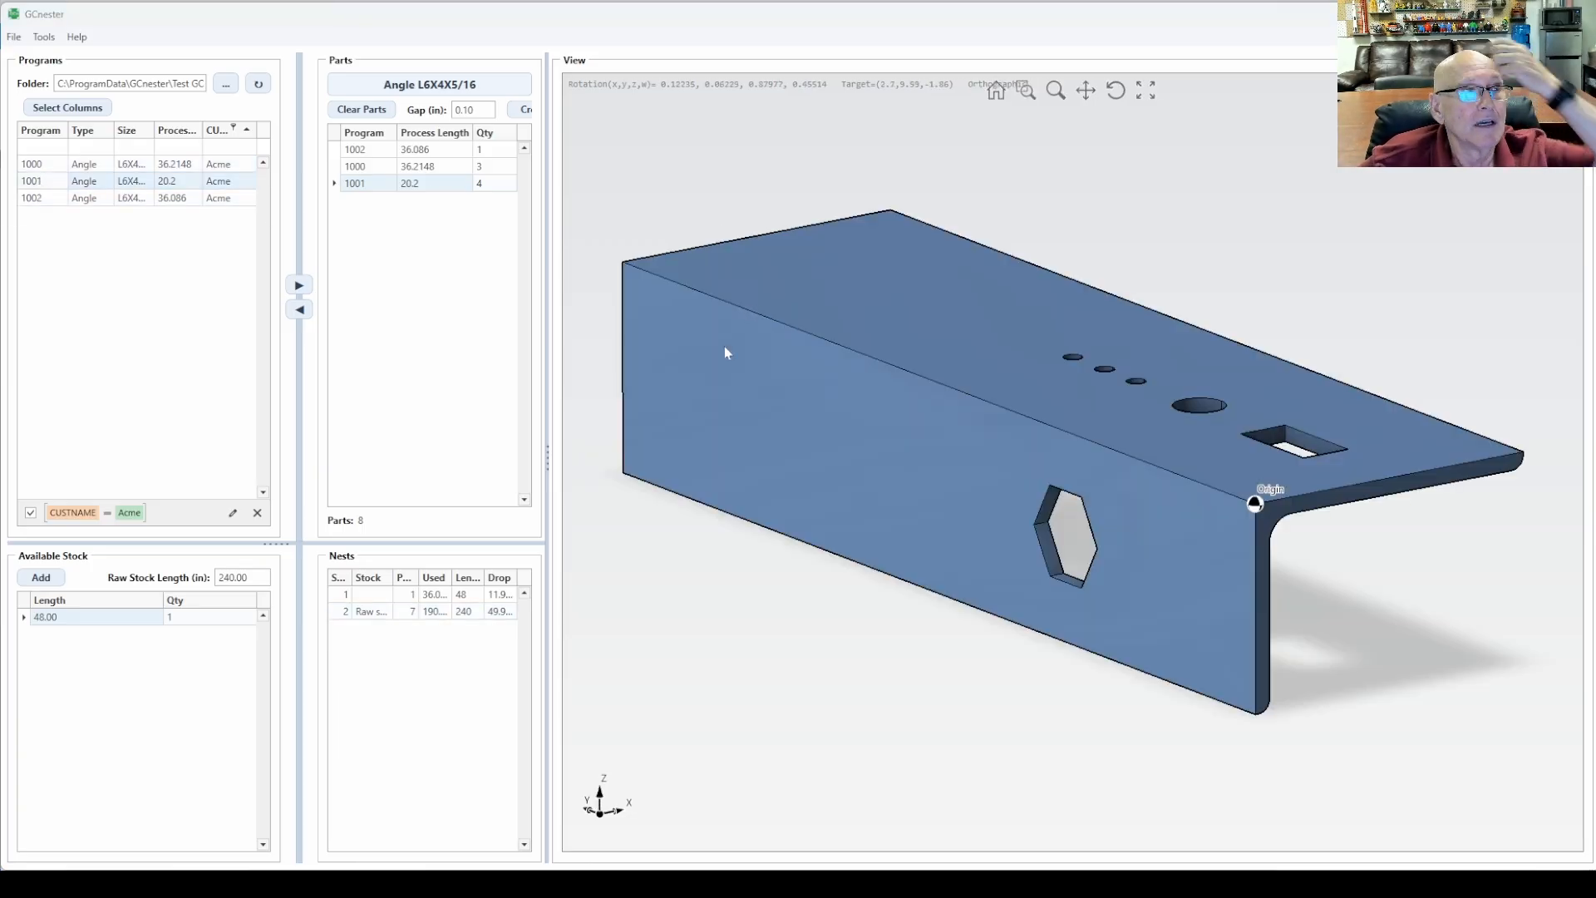
pyautogui.moveTo(0, 83); pyautogui.dragTo(1033, 165)
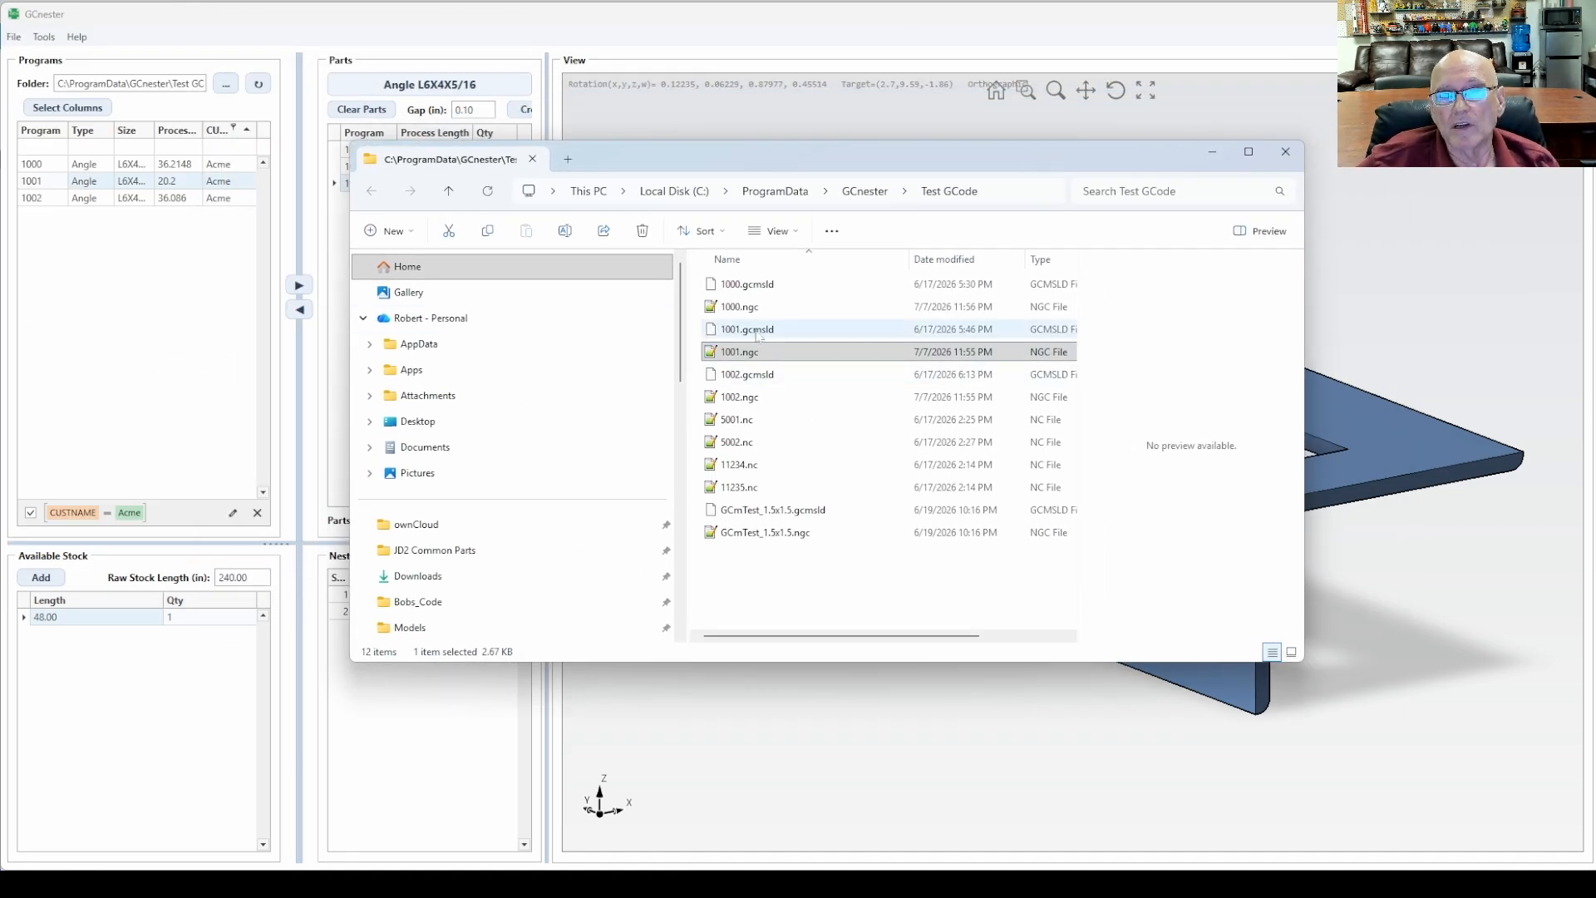
pyautogui.click(755, 374)
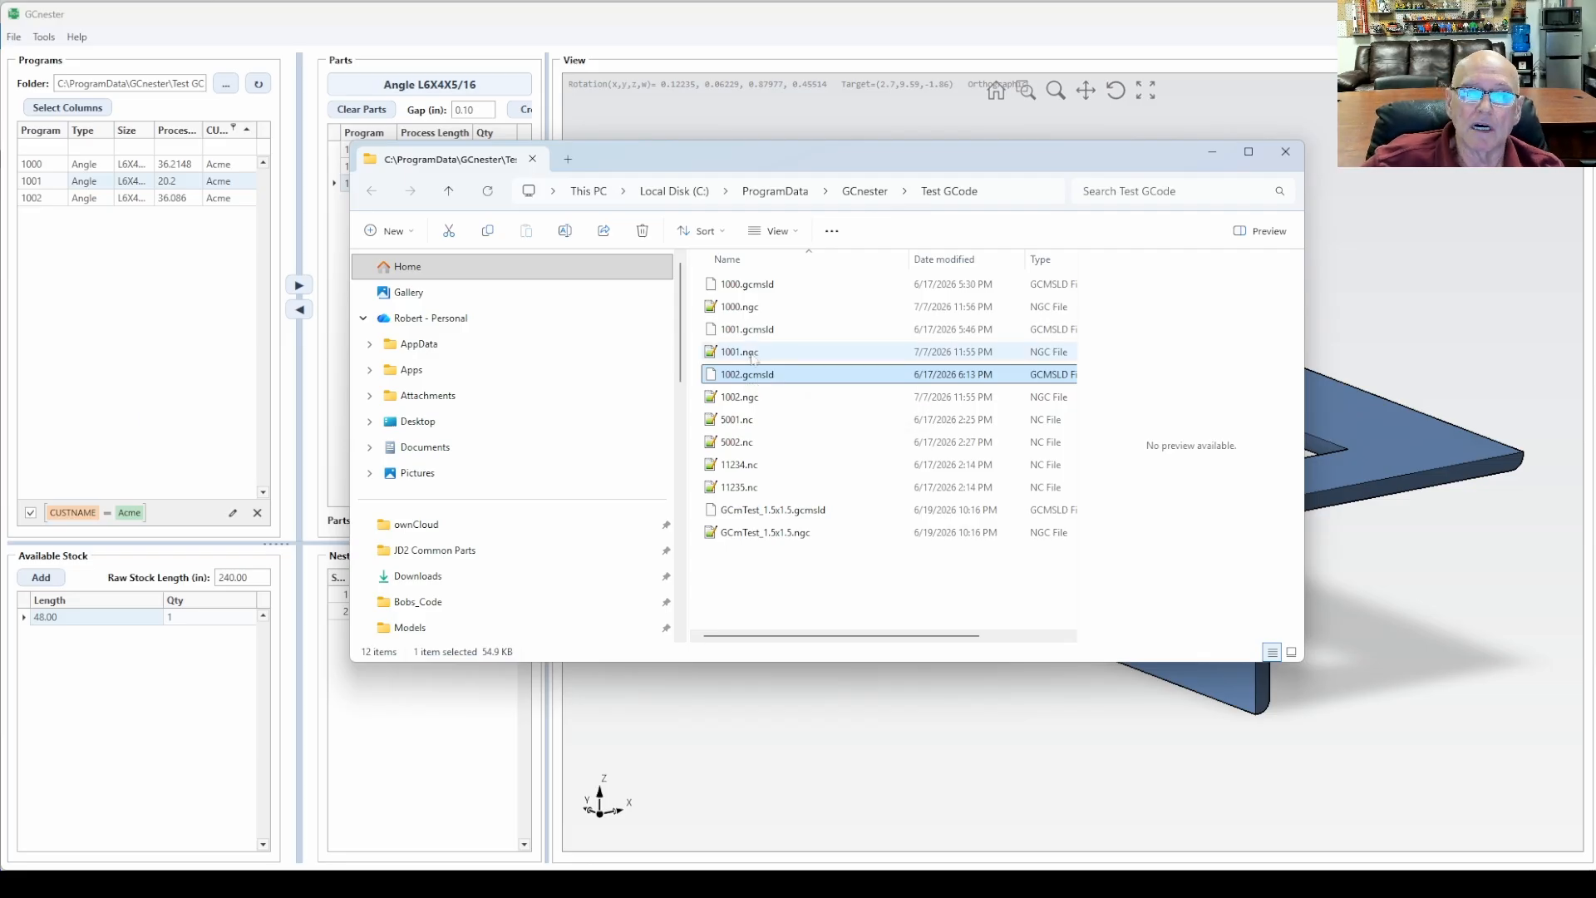
pyautogui.click(743, 399)
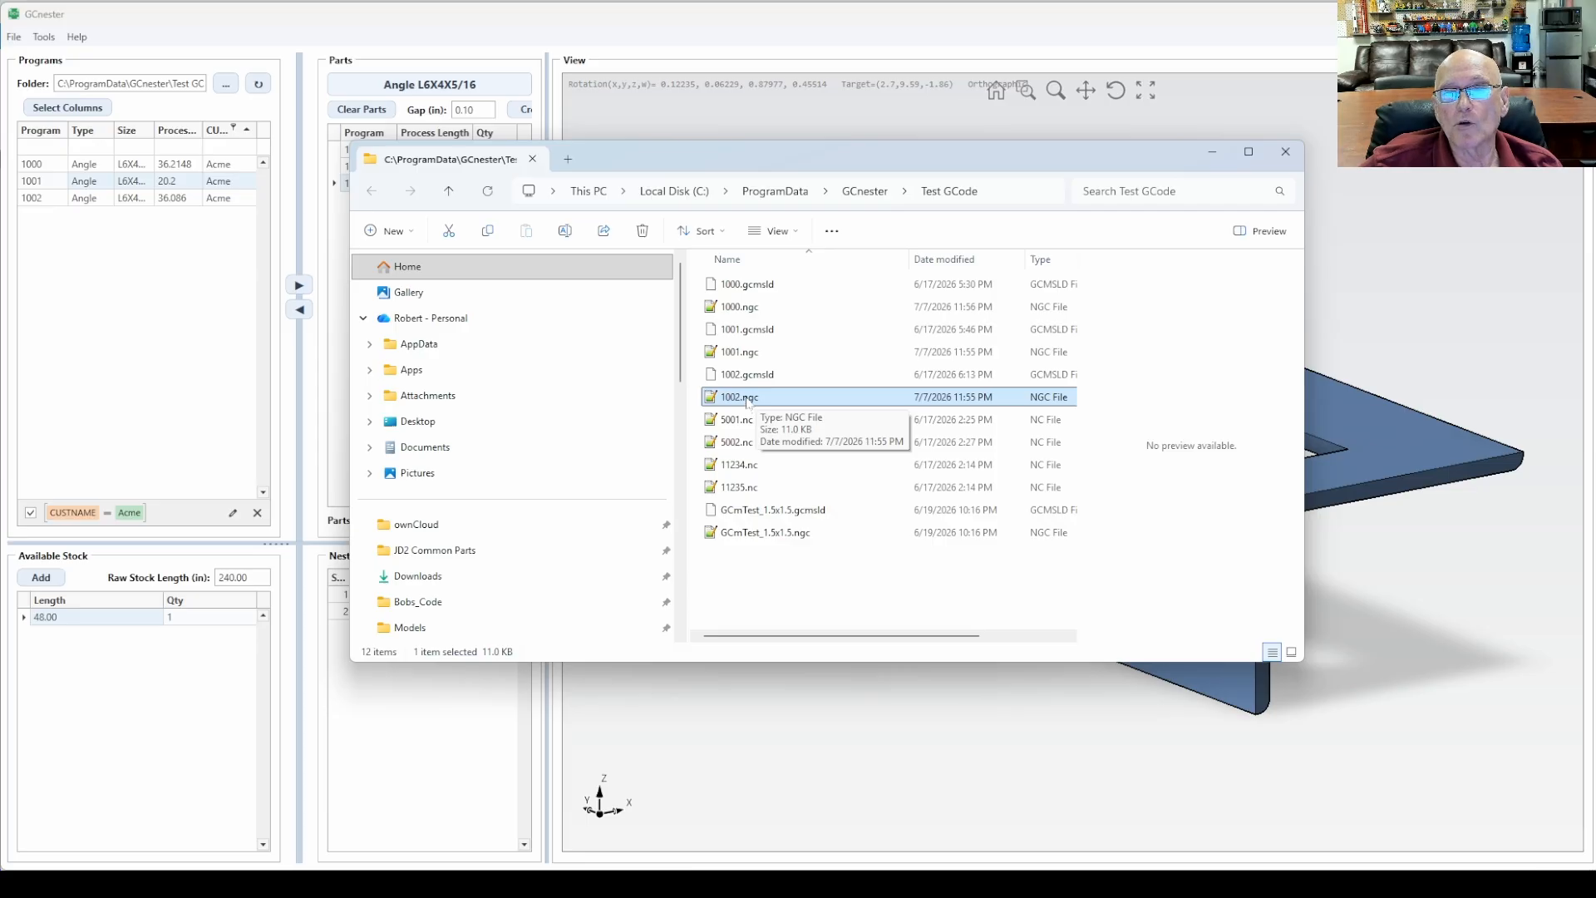
pyautogui.click(757, 380)
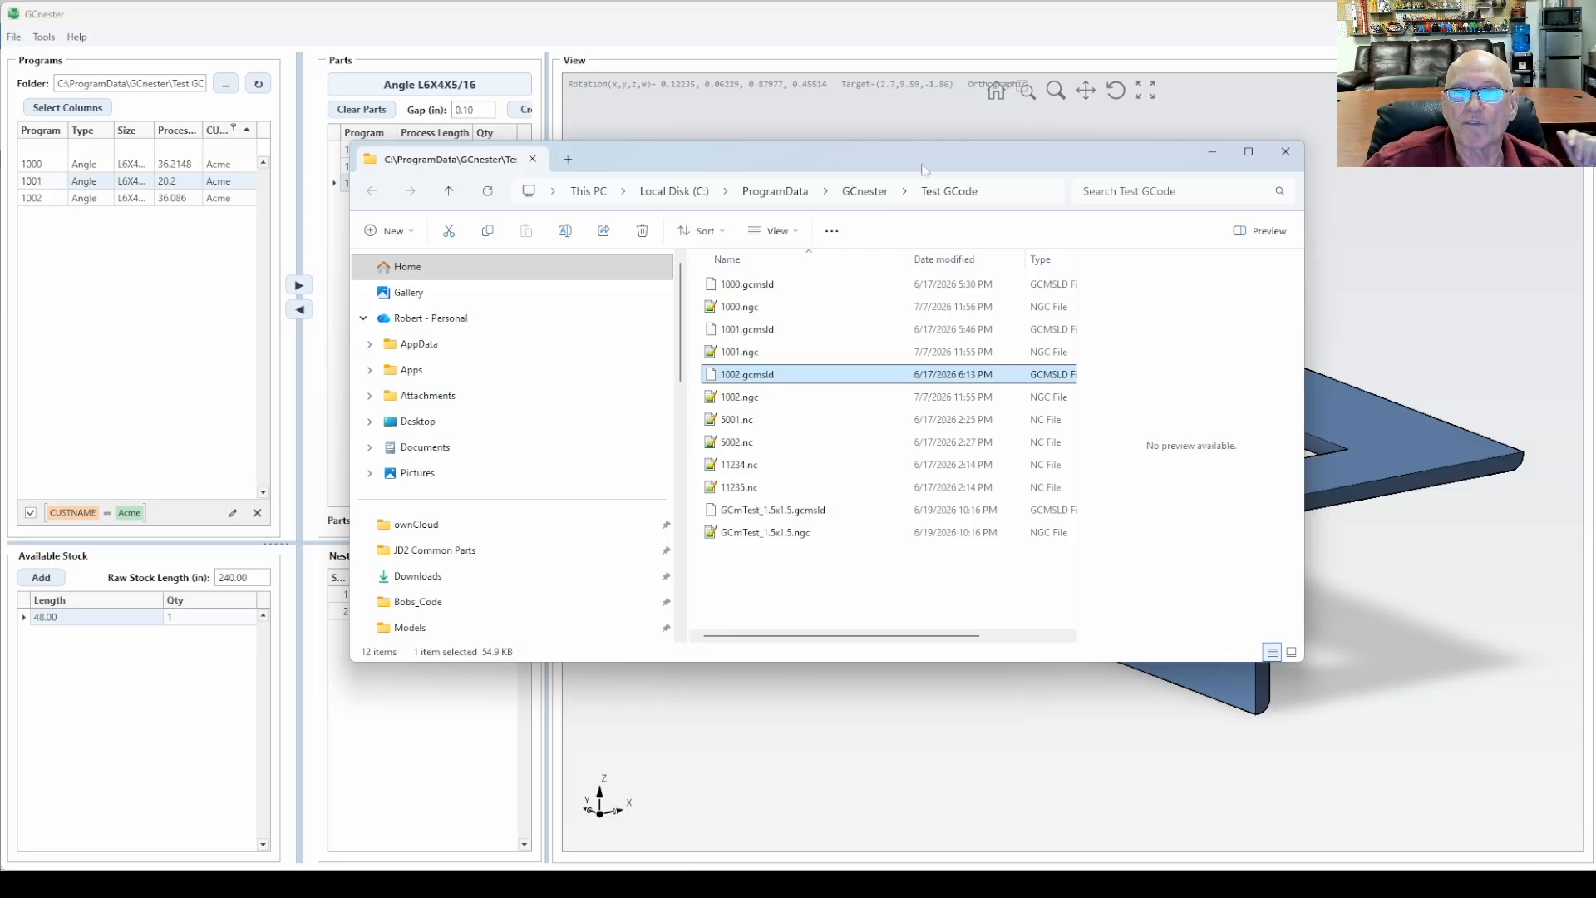
pyautogui.click(1286, 152)
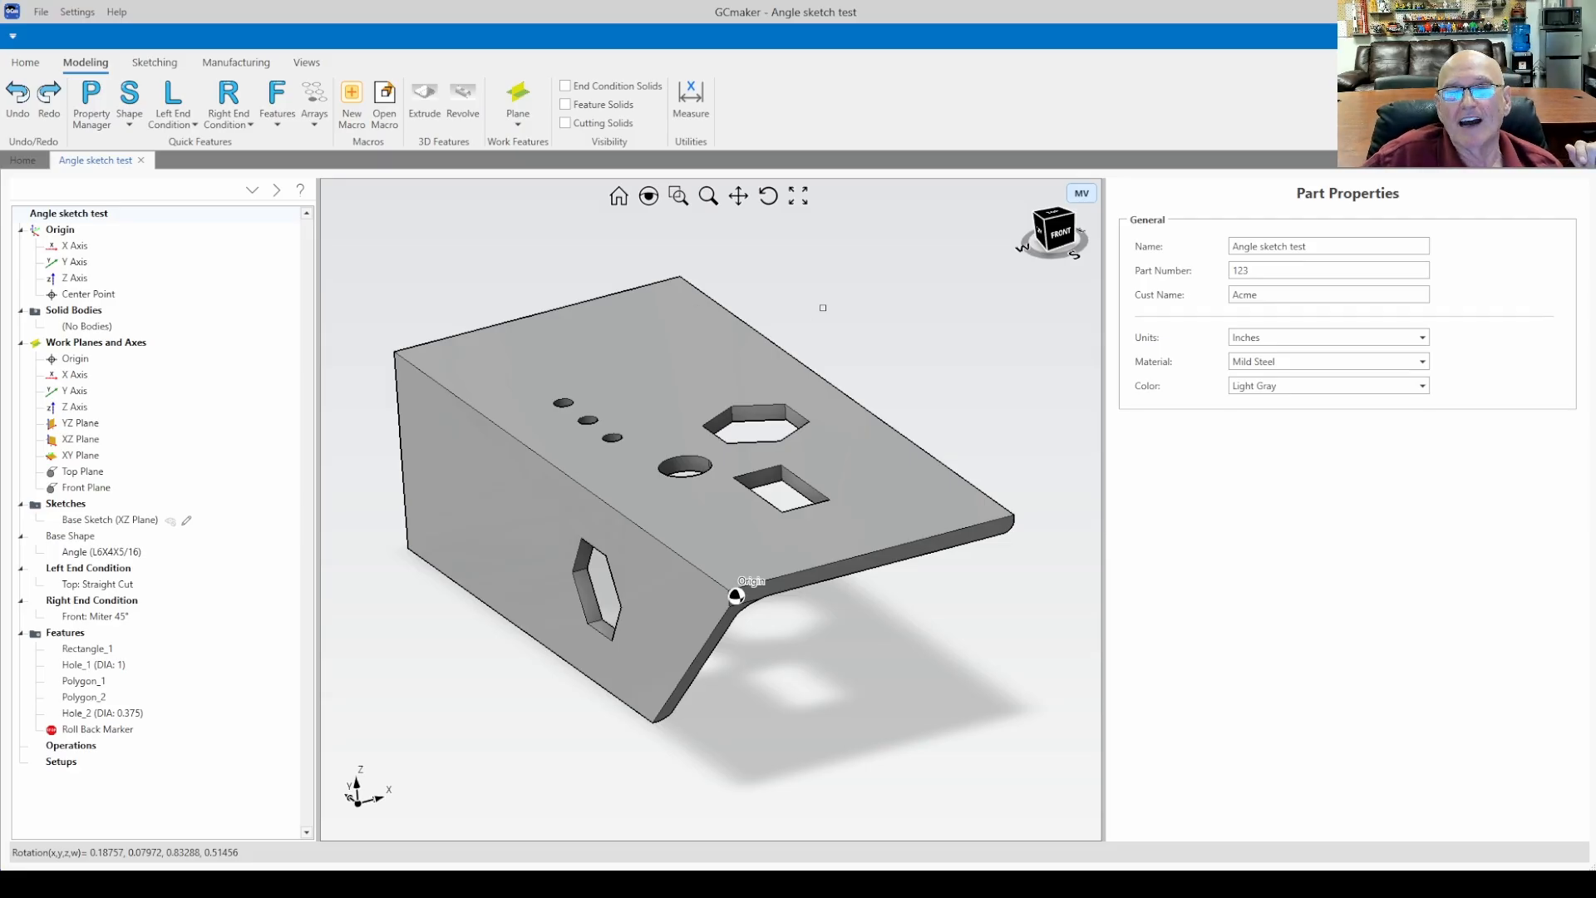
# Step: Switch to GCmaker and inspect the Angle sketch test part from a lower viewing angle
pyautogui.moveTo(779, 388); pyautogui.dragTo(631, 501, button='middle')
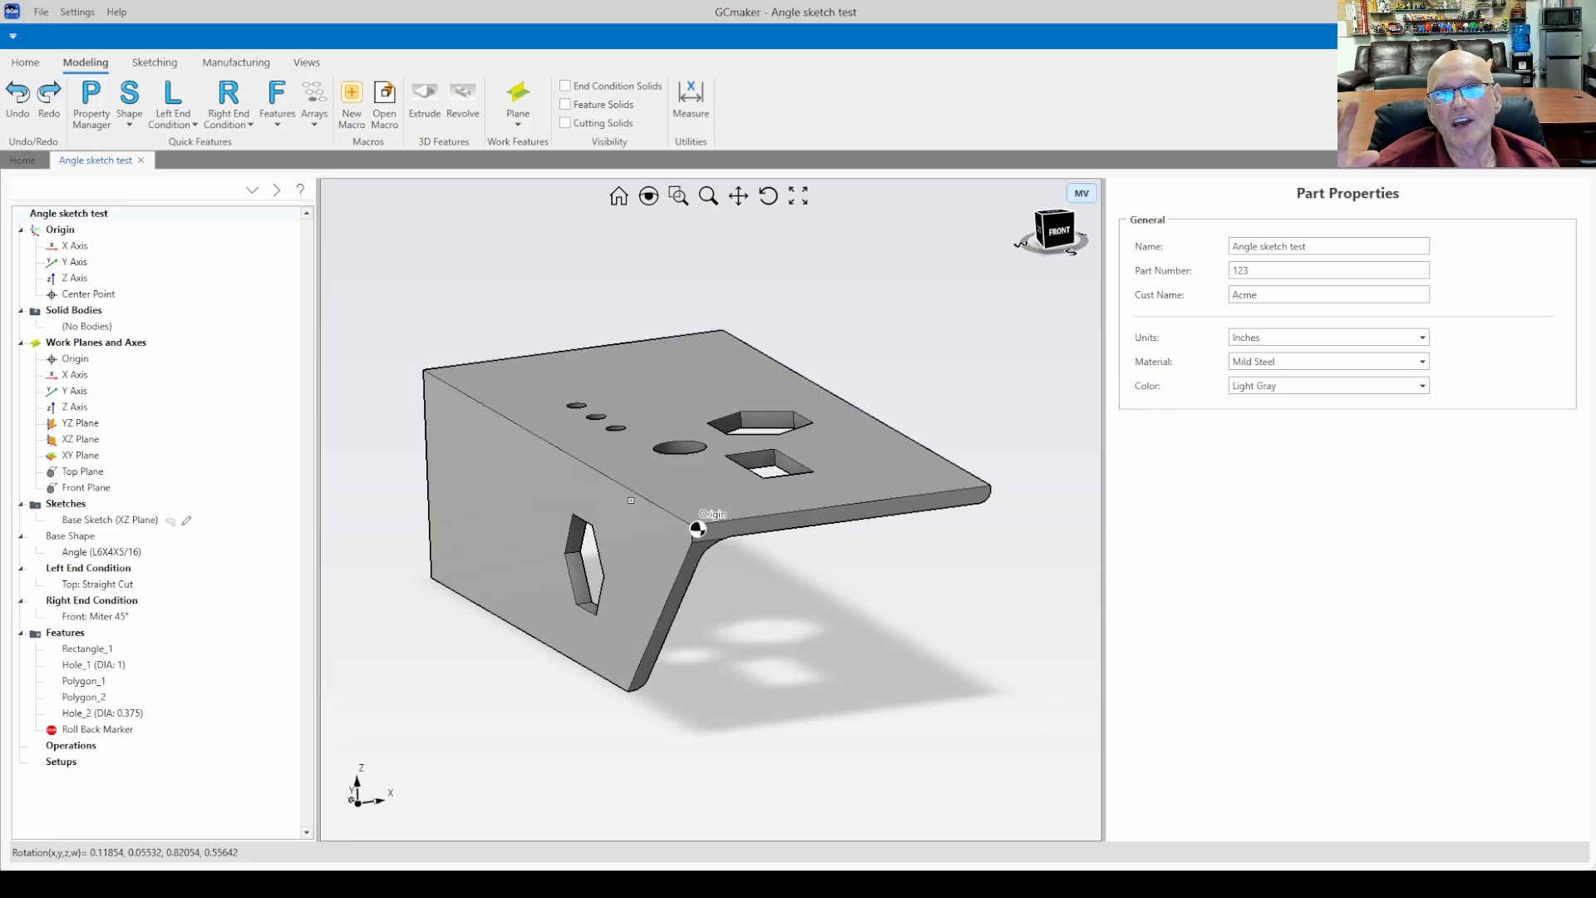